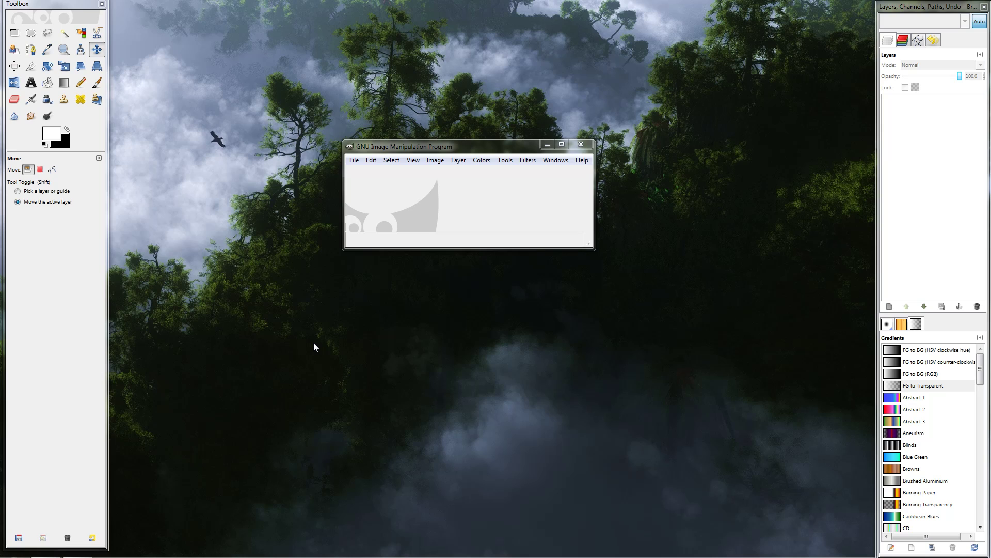
# - Create a new 1280 × 800 pixel image and fit its window between the toolbox and the layers dock
pyautogui.click(412, 151)
pyautogui.moveTo(415, 150); pyautogui.dragTo(383, 96)
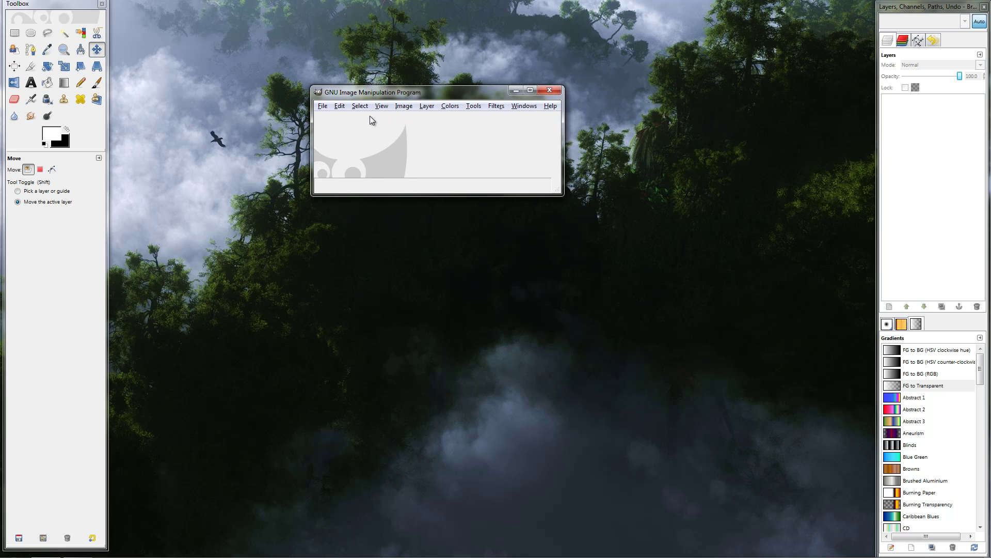
pyautogui.click(324, 106)
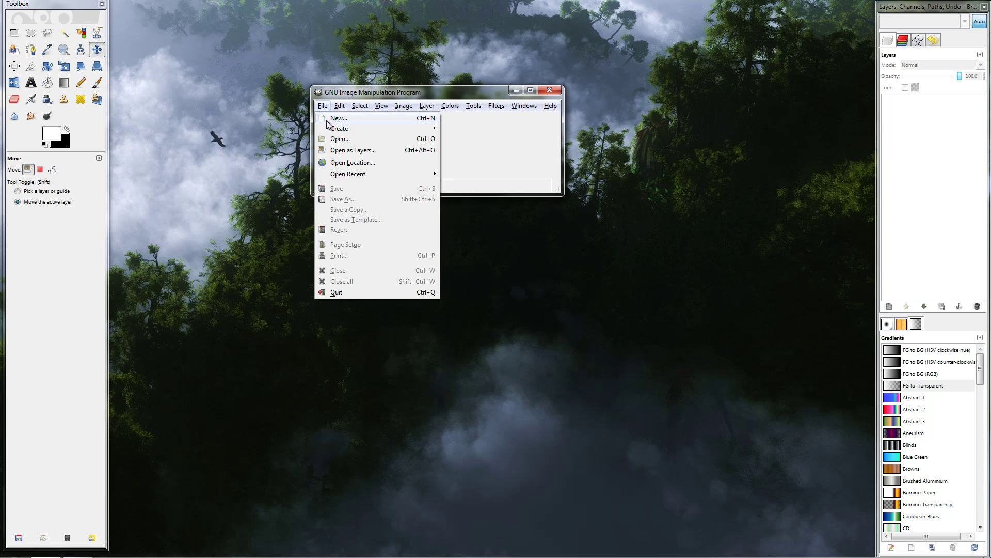
pyautogui.click(330, 119)
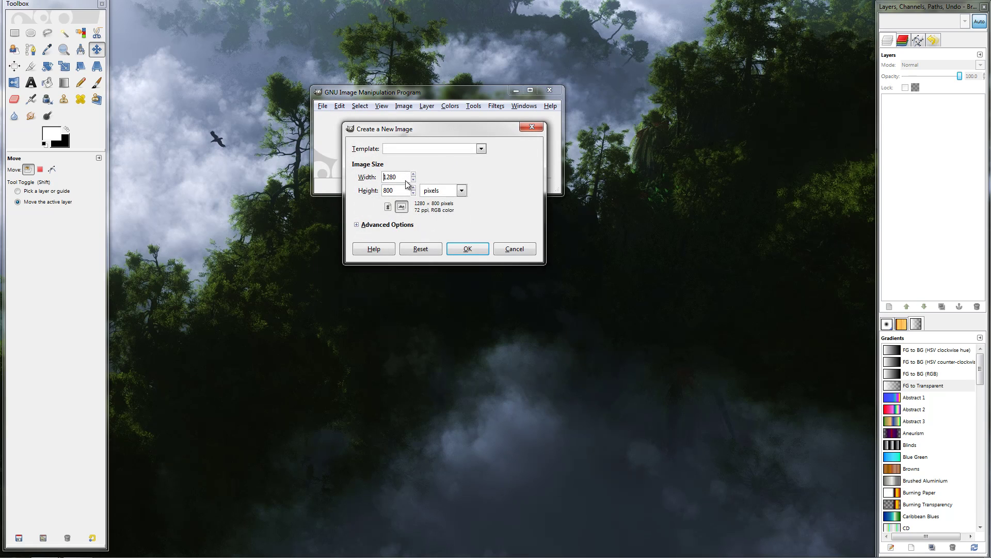
pyautogui.click(469, 248)
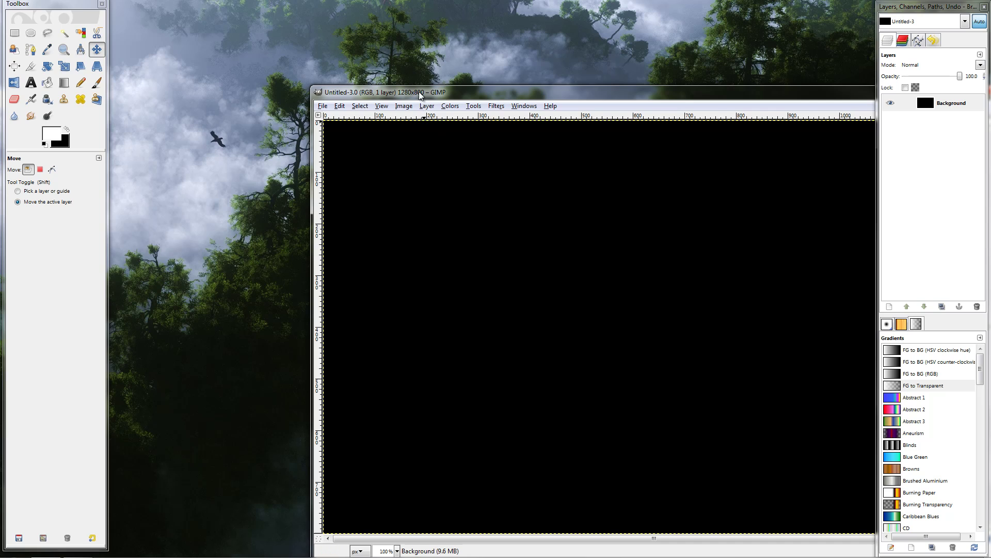
pyautogui.moveTo(421, 95); pyautogui.dragTo(268, 58)
pyautogui.moveTo(858, 526); pyautogui.dragTo(876, 550)
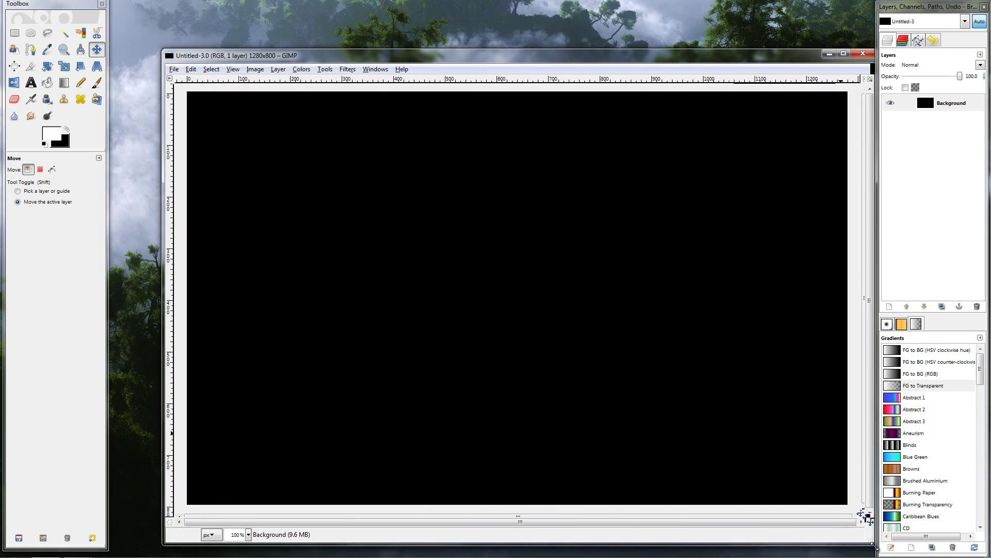
pyautogui.moveTo(510, 58); pyautogui.dragTo(487, 45)
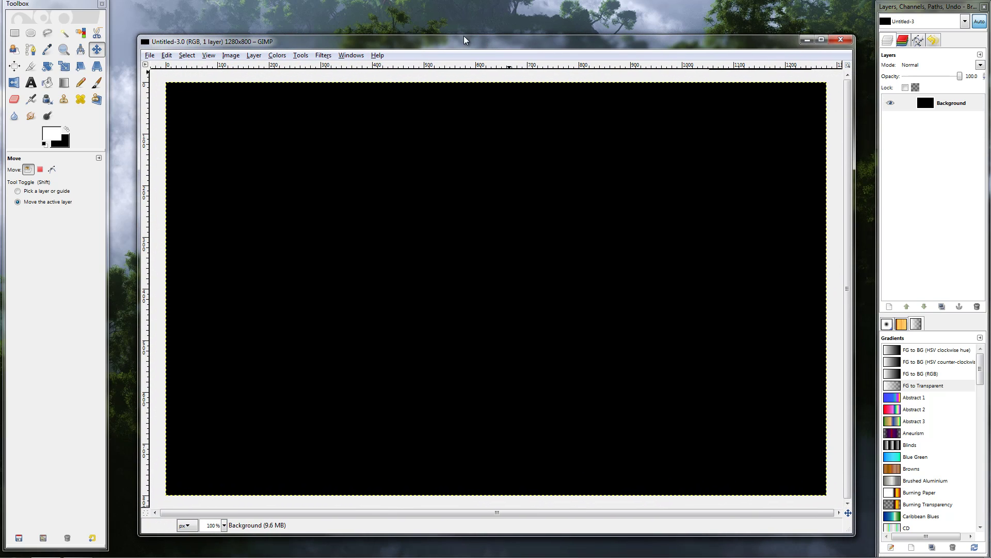
# - Activate the Blend tool and set the foreground colour to slate blue (406270)
pyautogui.click(63, 82)
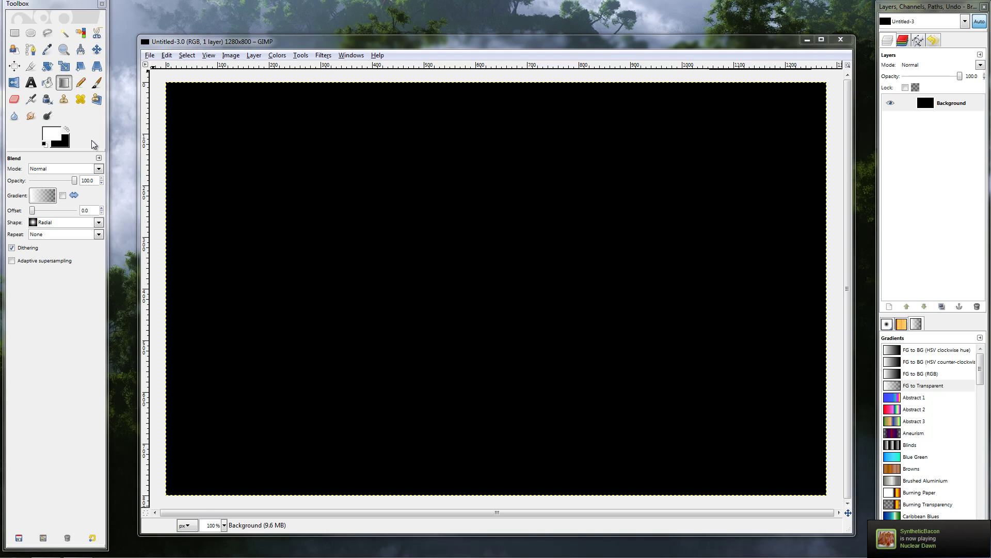
pyautogui.click(52, 135)
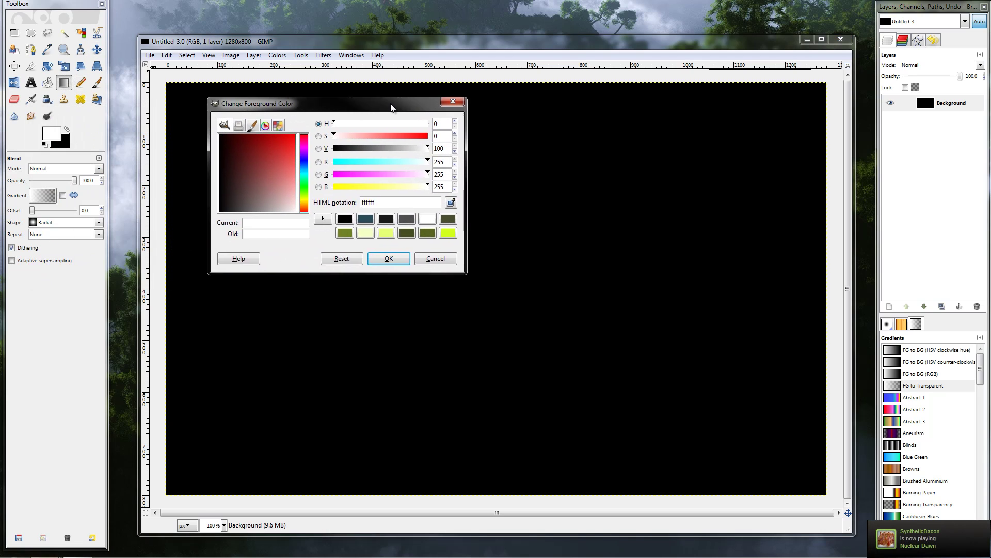
pyautogui.moveTo(392, 108); pyautogui.dragTo(436, 105)
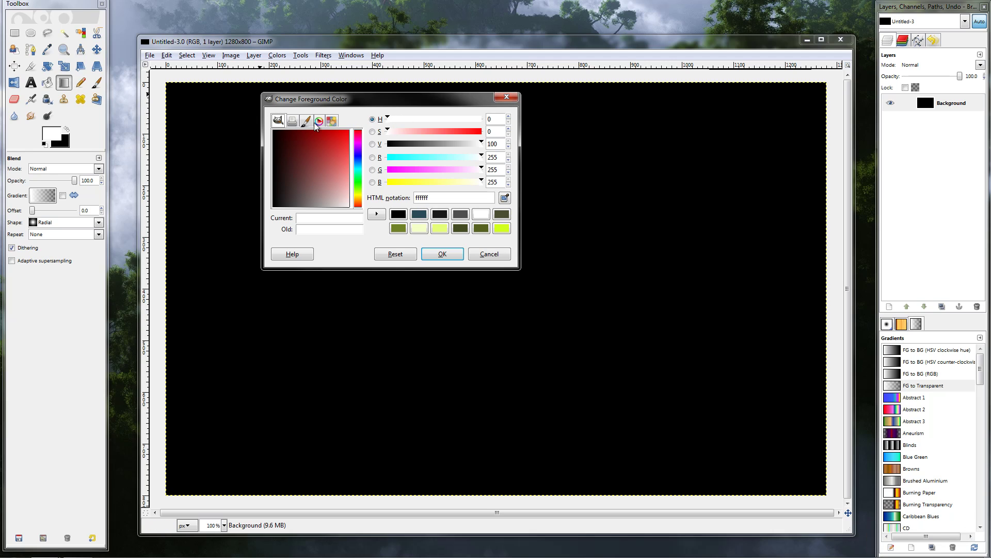
pyautogui.moveTo(316, 98); pyautogui.dragTo(292, 111)
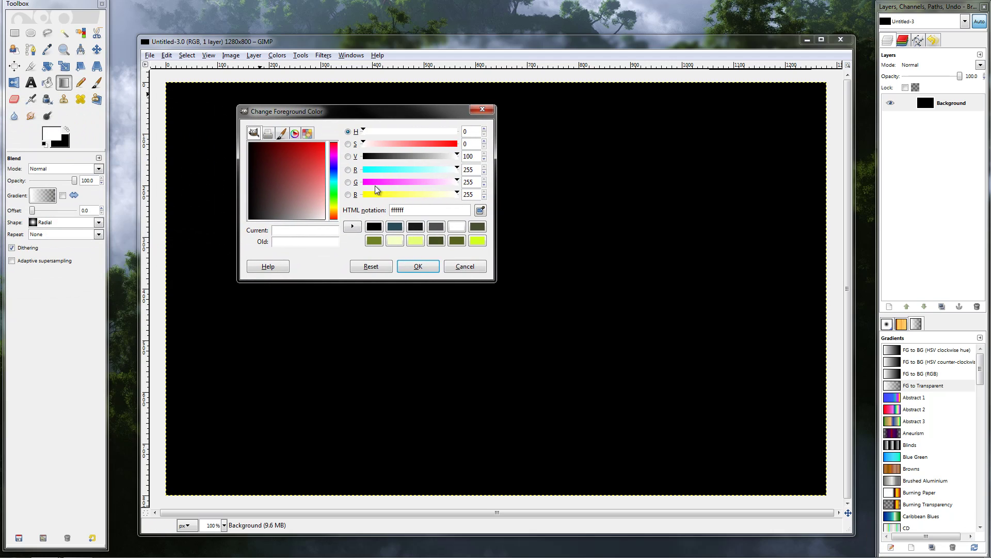
pyautogui.click(395, 228)
pyautogui.moveTo(268, 193)
pyautogui.mouseDown()
pyautogui.moveTo(291, 192)
pyautogui.moveTo(282, 186)
pyautogui.mouseUp()
pyautogui.click(419, 265)
# - Set the gradient shape to Linear and fill the whole Background layer with the slate blue foreground colour
pyautogui.click(70, 222)
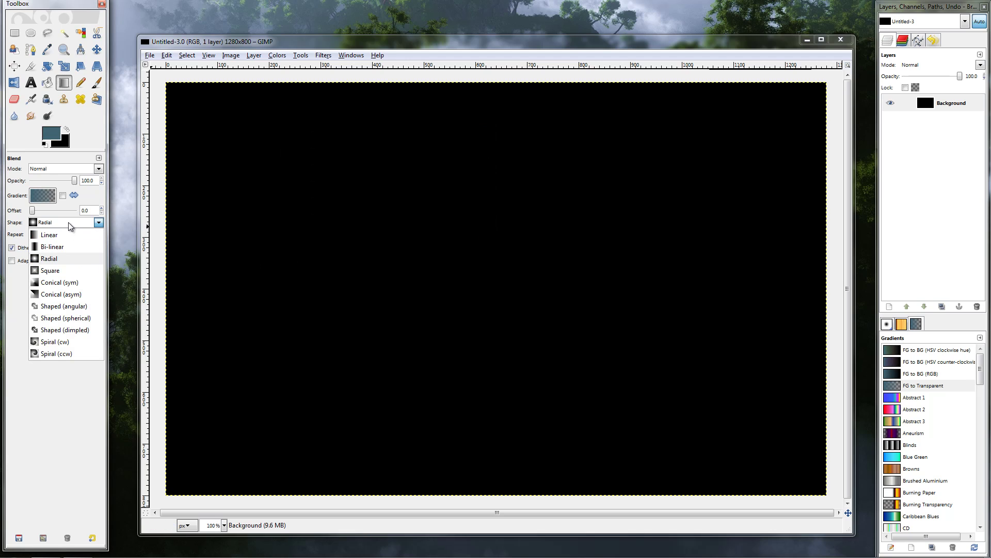
pyautogui.click(65, 235)
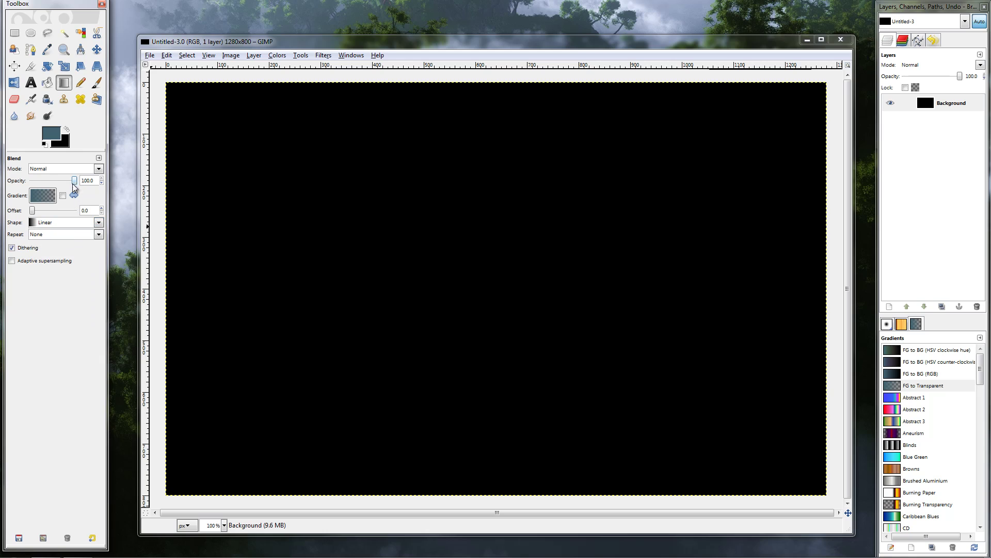
pyautogui.moveTo(301, 213); pyautogui.dragTo(248, 213)
pyautogui.moveTo(384, 220); pyautogui.dragTo(385, 220)
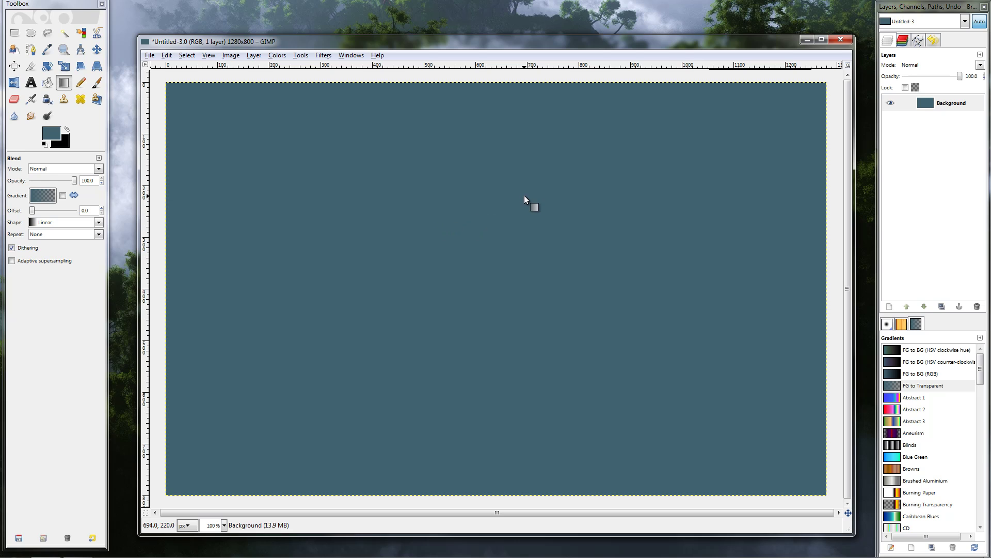
# - Add a transparent layer and make a rounded rectangular selection of about 533 × 176 px on it in replace mode
pyautogui.click(889, 307)
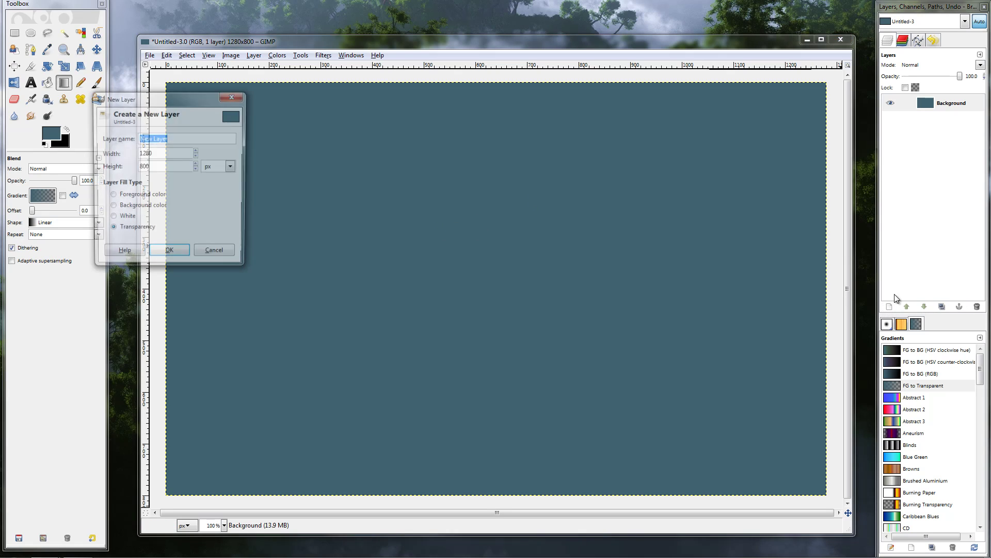
pyautogui.click(170, 255)
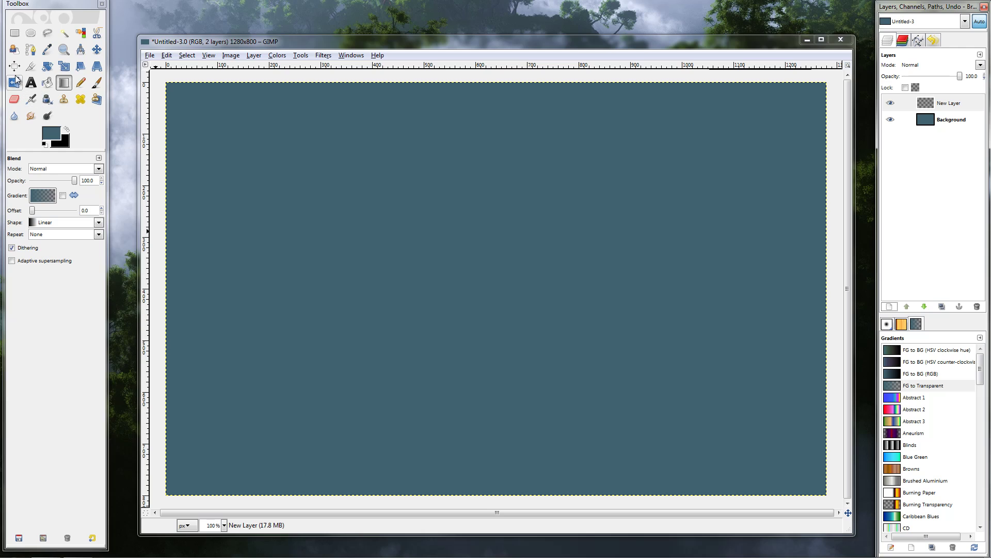
pyautogui.click(15, 34)
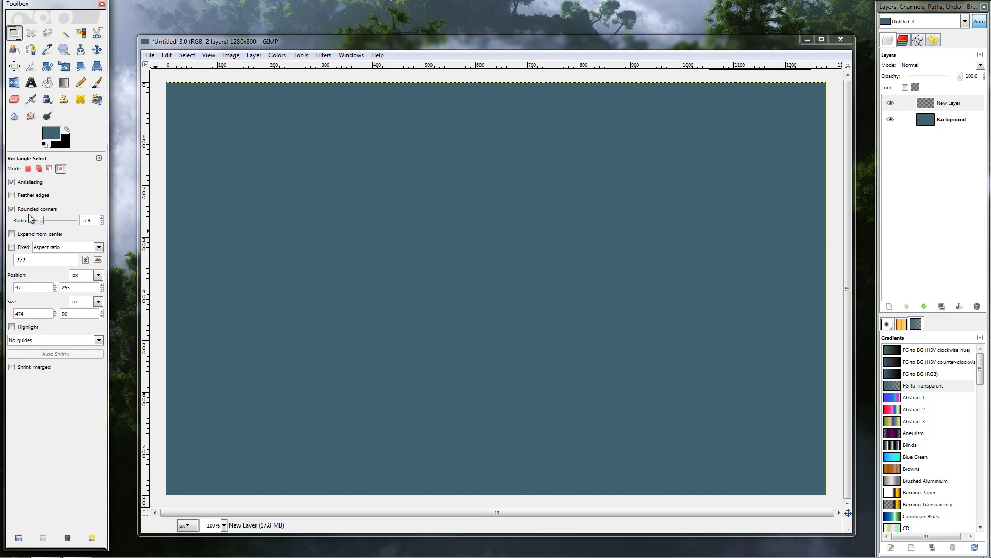
pyautogui.click(28, 169)
pyautogui.moveTo(254, 188); pyautogui.dragTo(529, 279)
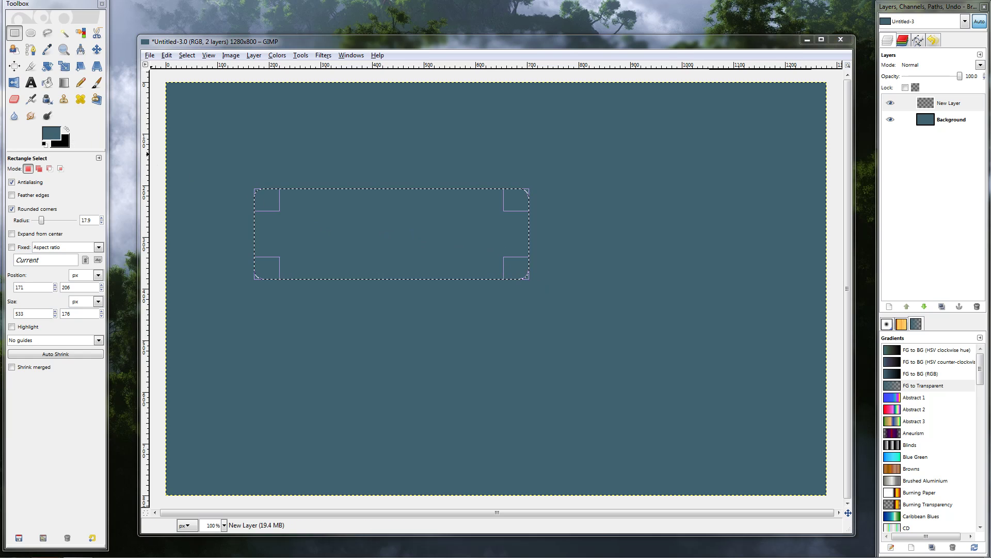
# - Set the foreground colour to bright green (89bd2d)
pyautogui.click(52, 139)
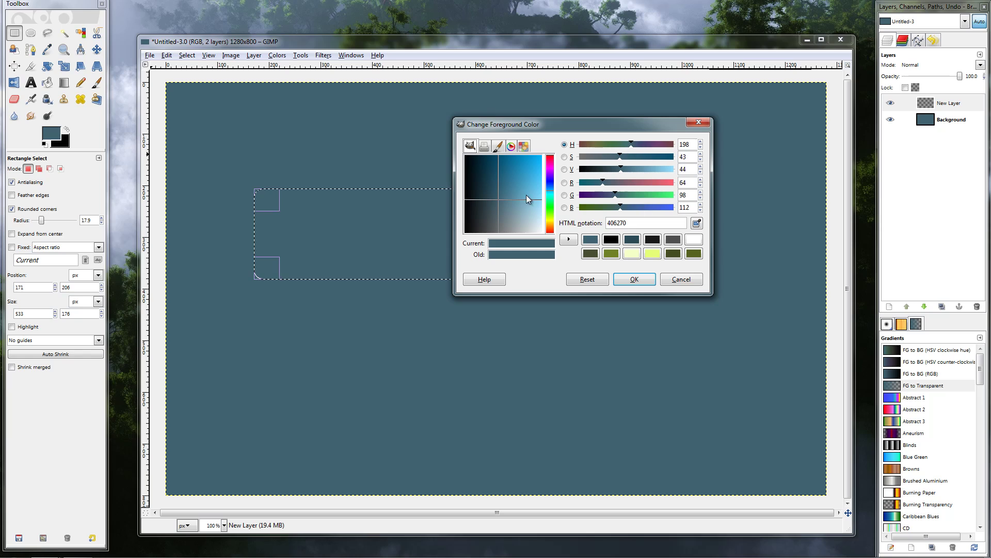
pyautogui.click(551, 219)
pyautogui.moveTo(536, 198); pyautogui.dragTo(523, 174)
pyautogui.click(621, 276)
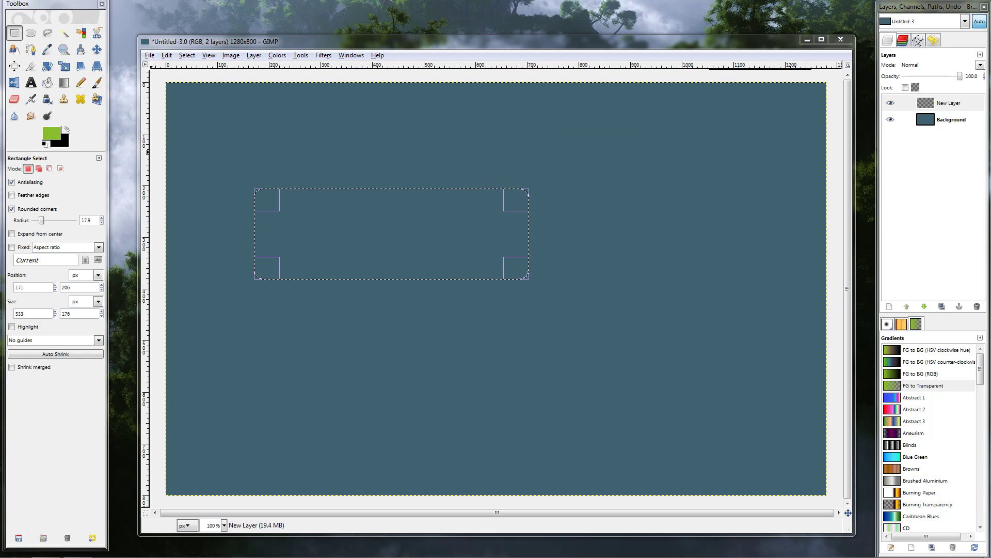
# - Set the background colour to dark green (475e1f) and activate the Blend tool
pyautogui.click(63, 141)
pyautogui.click(545, 210)
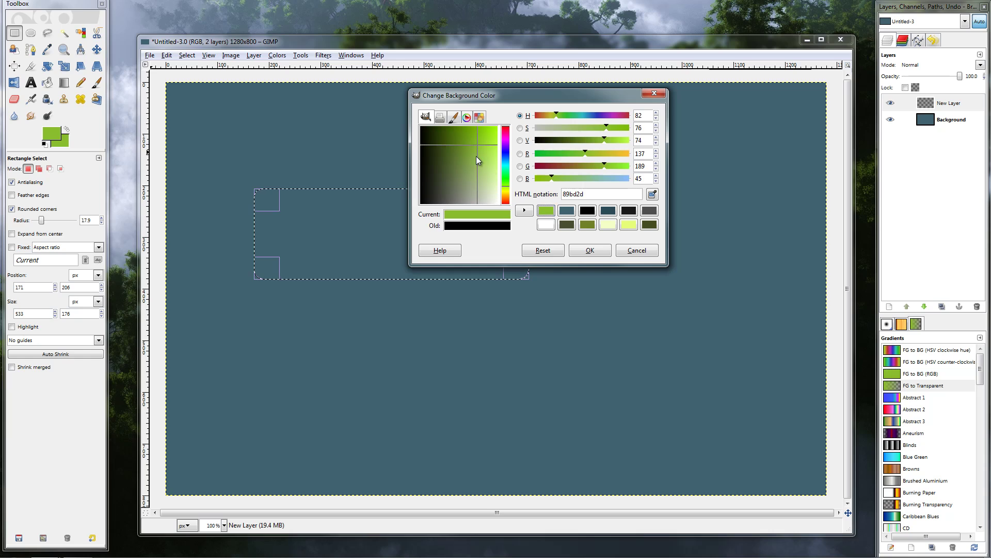
pyautogui.moveTo(475, 157); pyautogui.dragTo(448, 150)
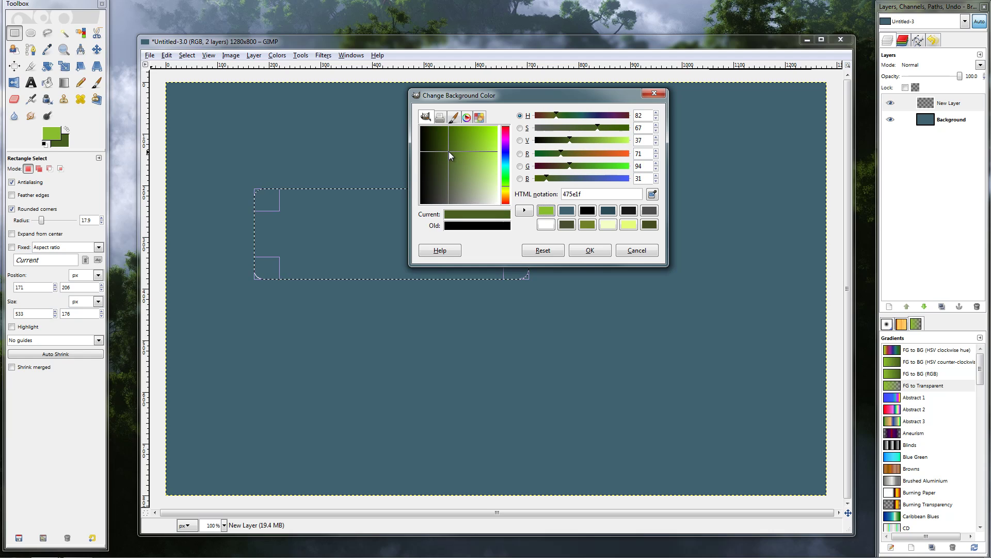
pyautogui.click(594, 250)
pyautogui.click(63, 83)
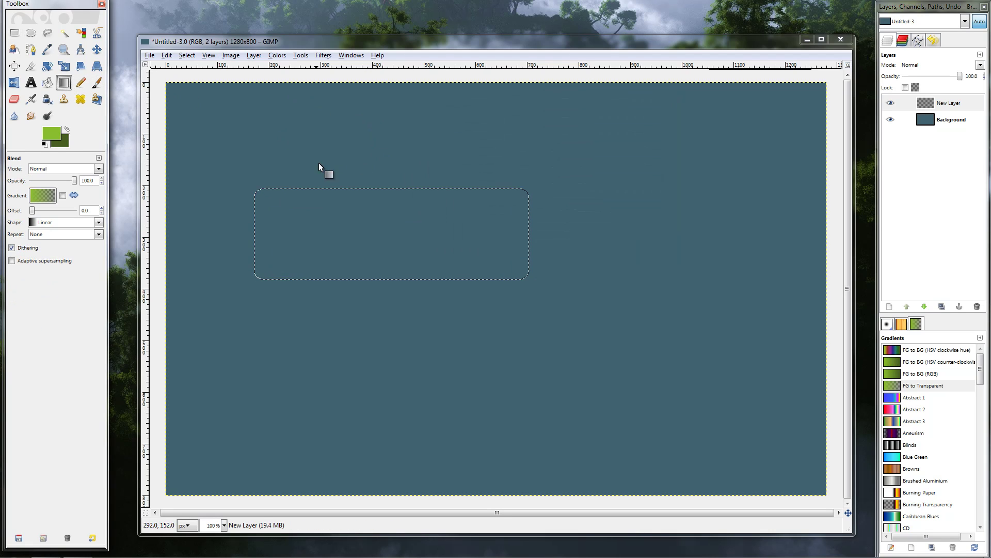
# - Try filling the selection with the FG to Transparent and FG to BG (HSV counter-clockwise) gradients, undoing each fill
pyautogui.moveTo(377, 190); pyautogui.dragTo(384, 280)
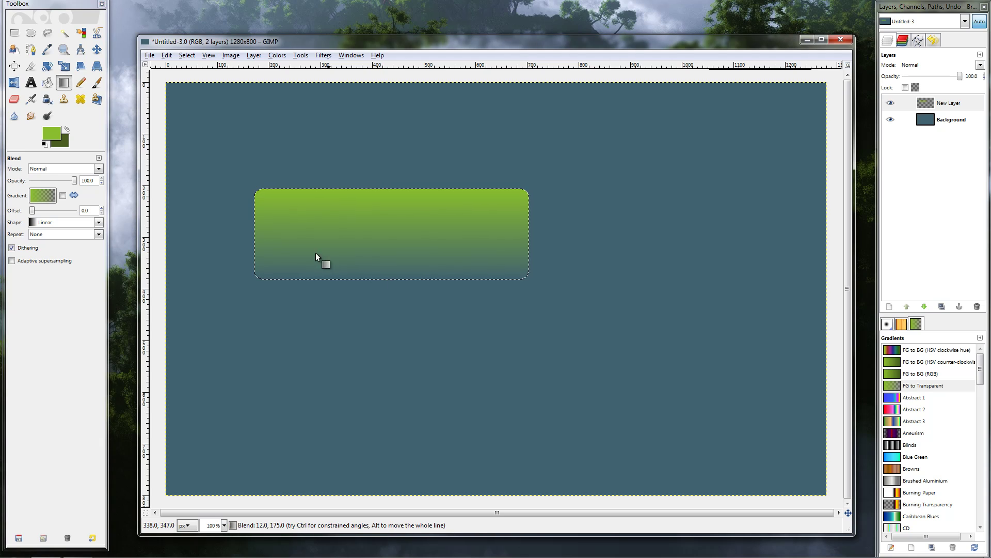
pyautogui.hotkey('ctrl', 'z')
pyautogui.click(43, 196)
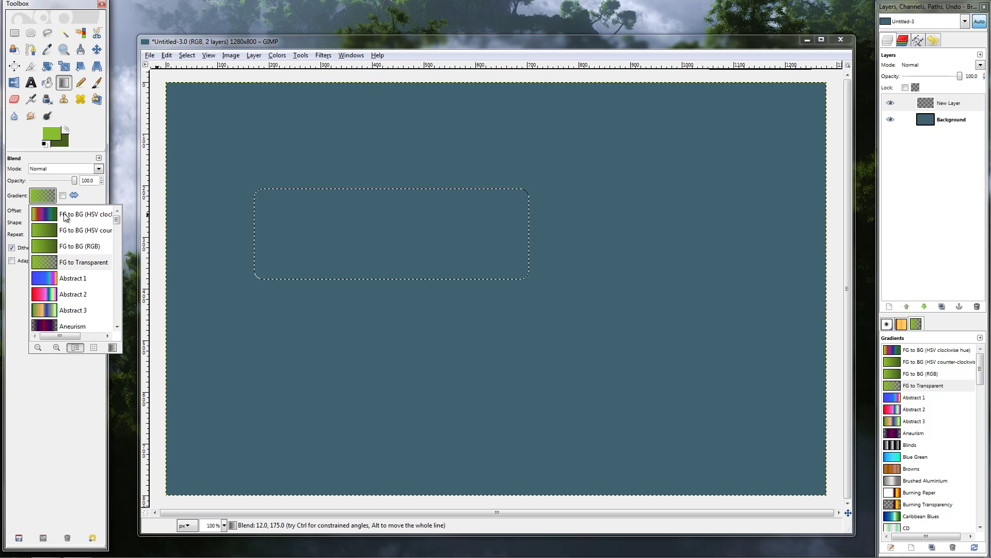
pyautogui.click(73, 230)
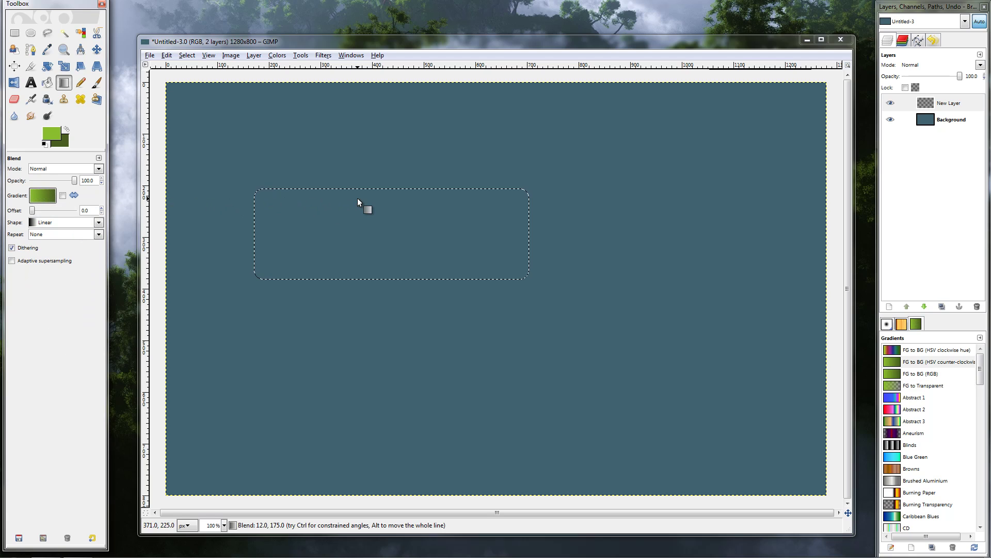
pyautogui.moveTo(385, 189); pyautogui.dragTo(394, 277)
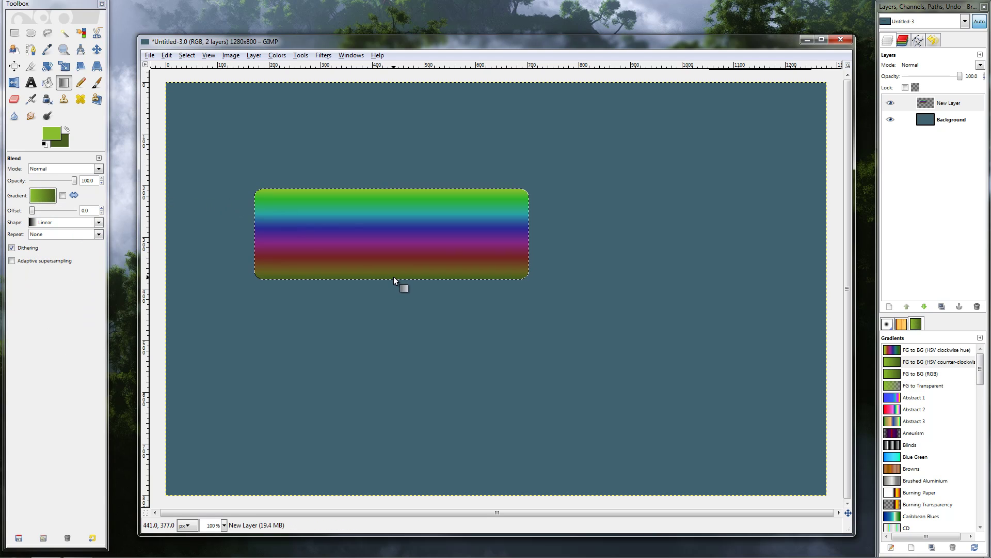
pyautogui.hotkey('ctrl', 'z')
# - Fill the rounded selection from top to bottom with the FG to BG (RGB) gradient and clear the selection
pyautogui.click(44, 195)
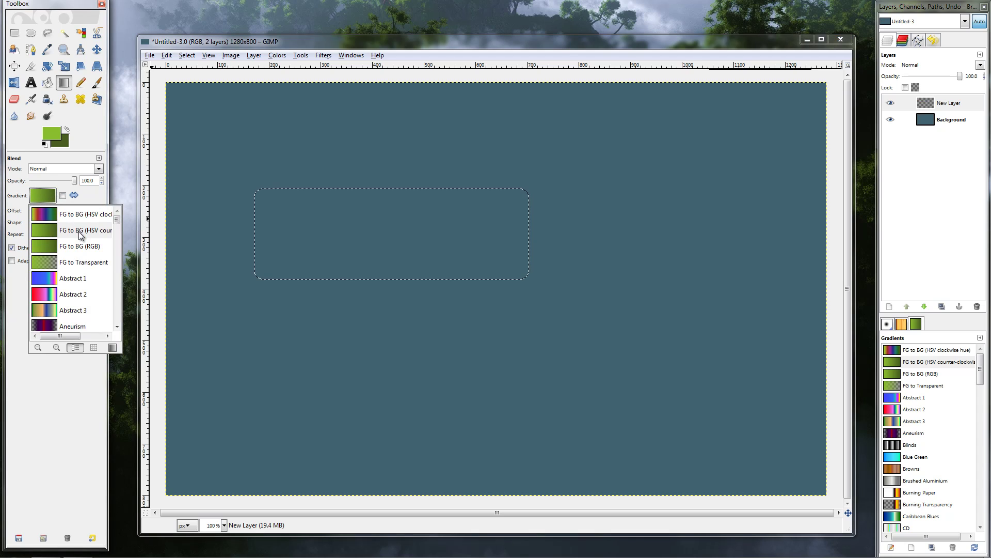
pyautogui.click(80, 246)
pyautogui.moveTo(394, 191); pyautogui.dragTo(391, 283)
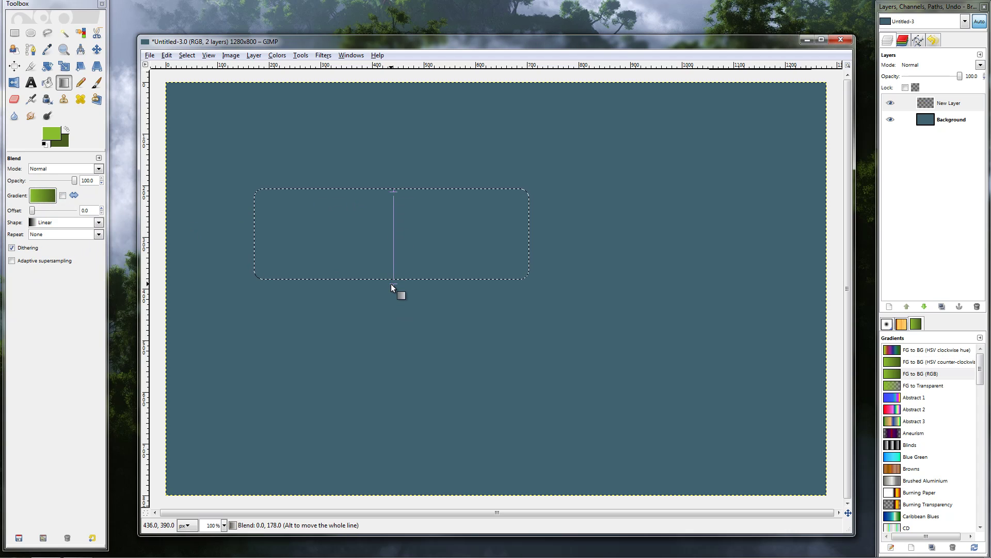
pyautogui.click(193, 55)
pyautogui.click(191, 82)
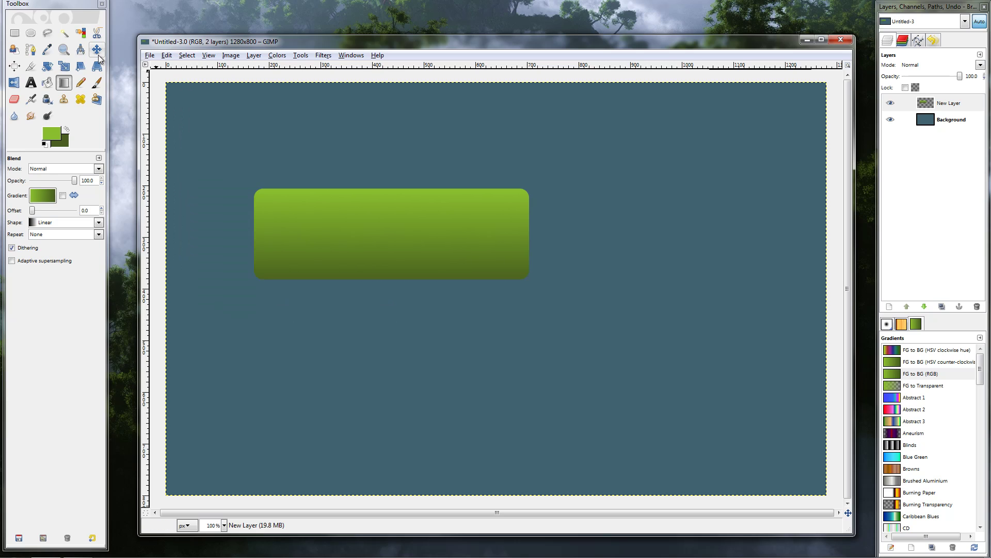
# - Move the green button layer to the middle of the canvas and select the button's shape with Alpha to Selection
pyautogui.press('m')
pyautogui.moveTo(374, 249); pyautogui.dragTo(445, 281)
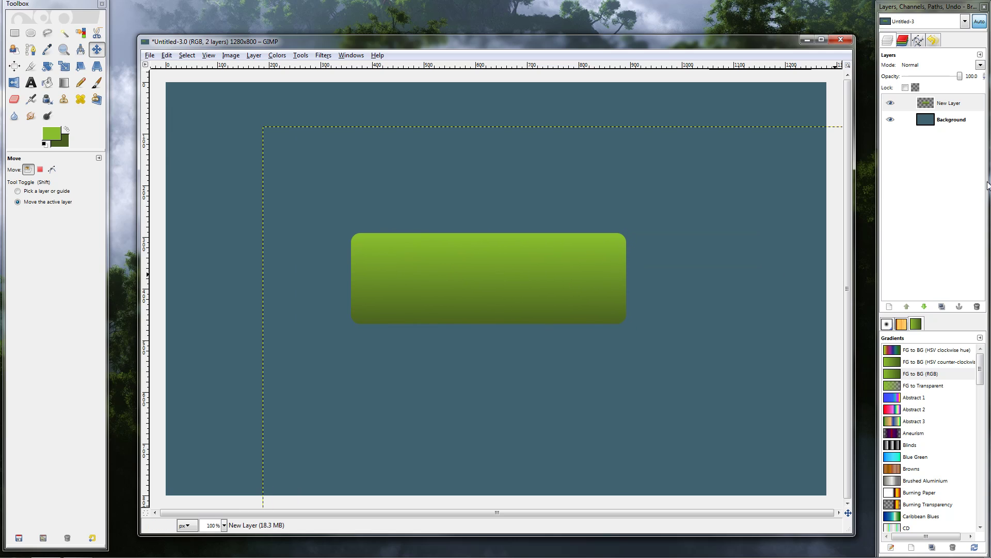
pyautogui.rightClick(931, 106)
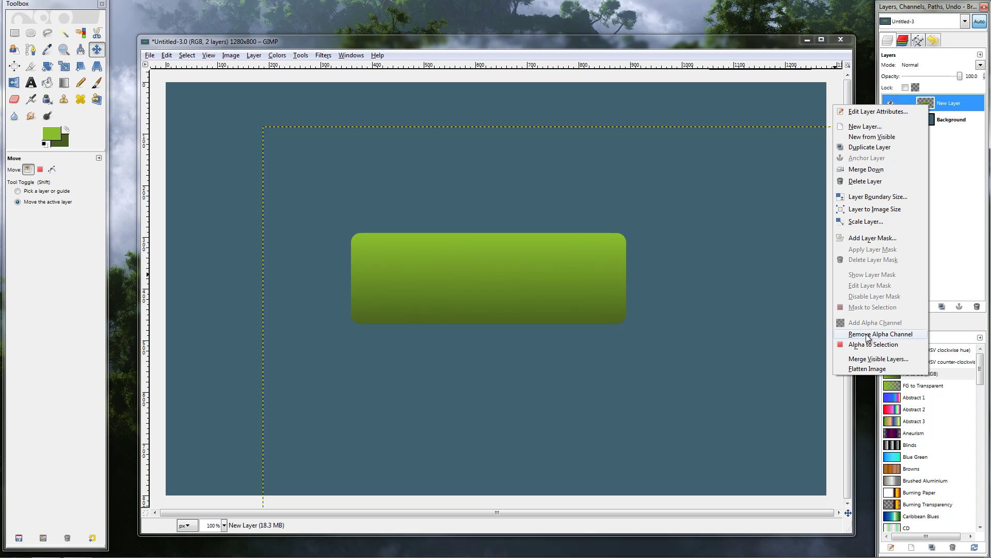
pyautogui.click(857, 345)
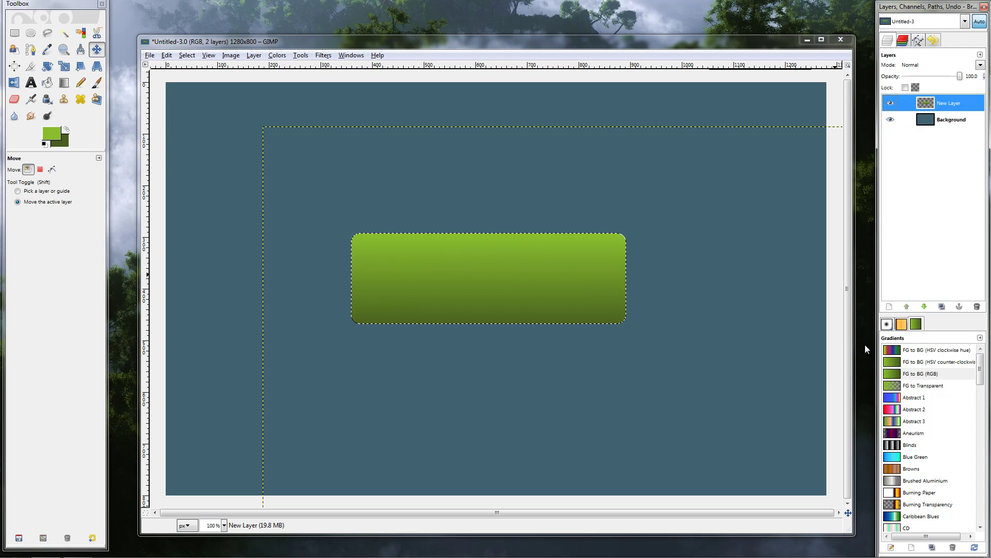
# - Add a transparent new layer and reduce the button selection to its upper half by intersecting it with a rectangular selection
pyautogui.click(891, 307)
pyautogui.click(198, 264)
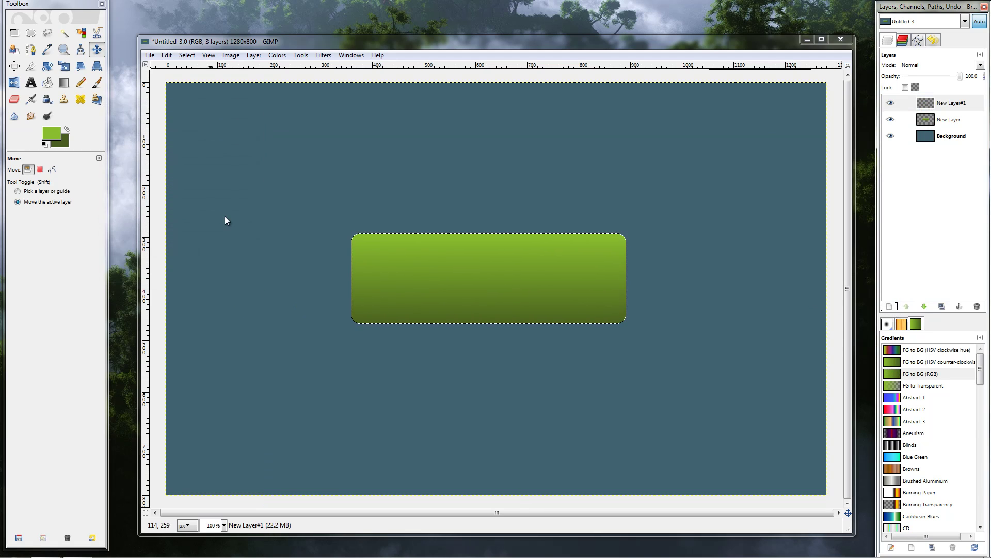
pyautogui.click(14, 32)
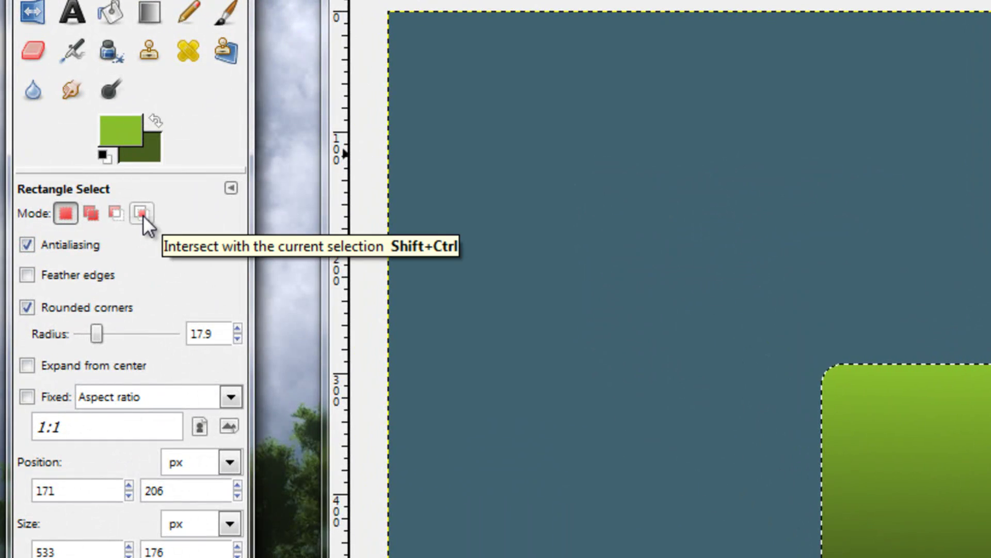
pyautogui.click(143, 215)
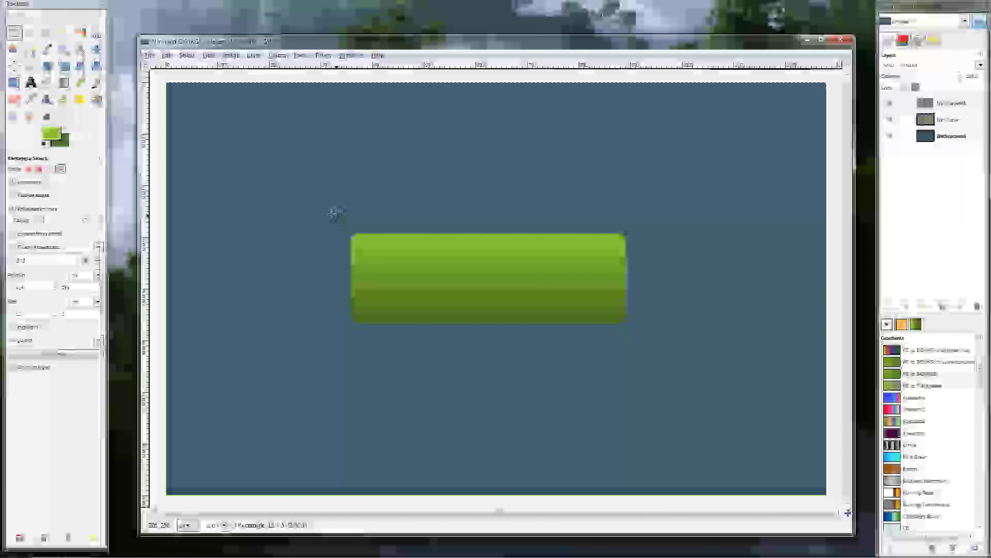
pyautogui.moveTo(328, 212); pyautogui.dragTo(670, 281)
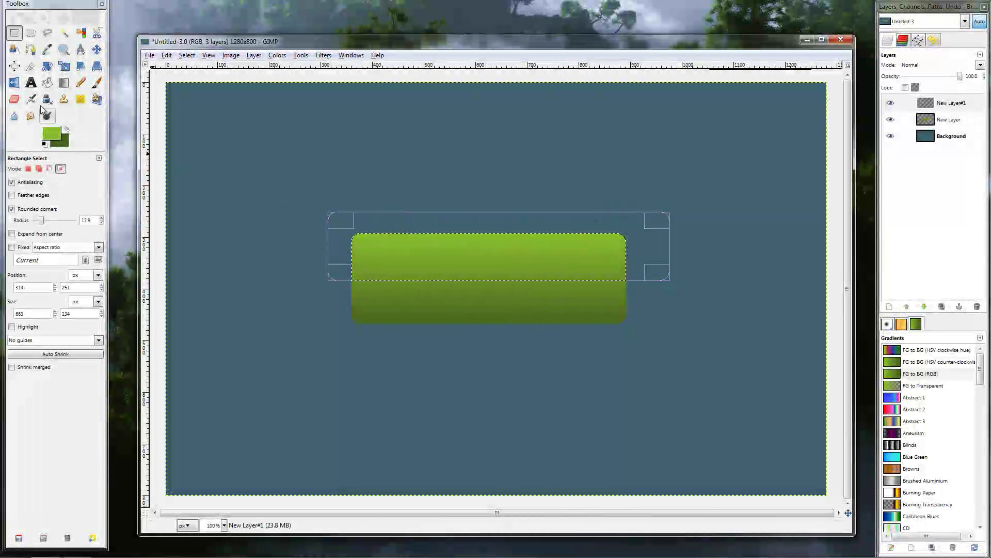
# - Fill the upper-half selection with a white FG to Transparent gradient running from the button's middle up to its top edge
pyautogui.click(69, 86)
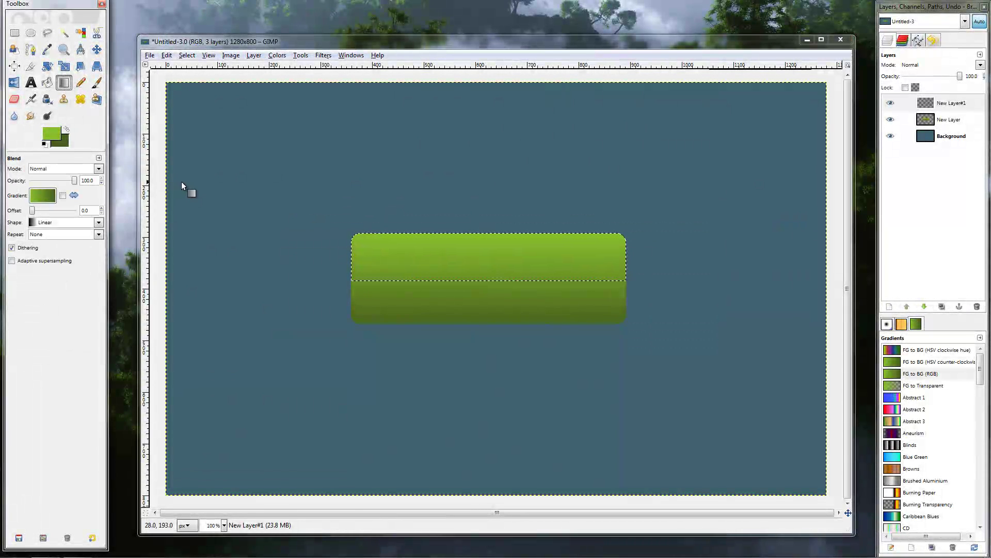
pyautogui.click(44, 146)
pyautogui.click(68, 129)
pyautogui.click(42, 195)
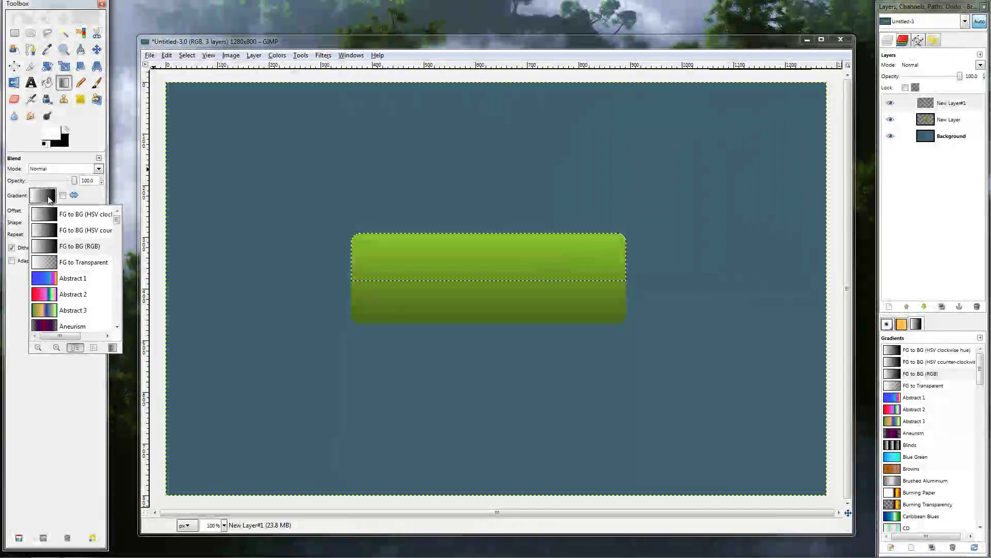
pyautogui.click(77, 259)
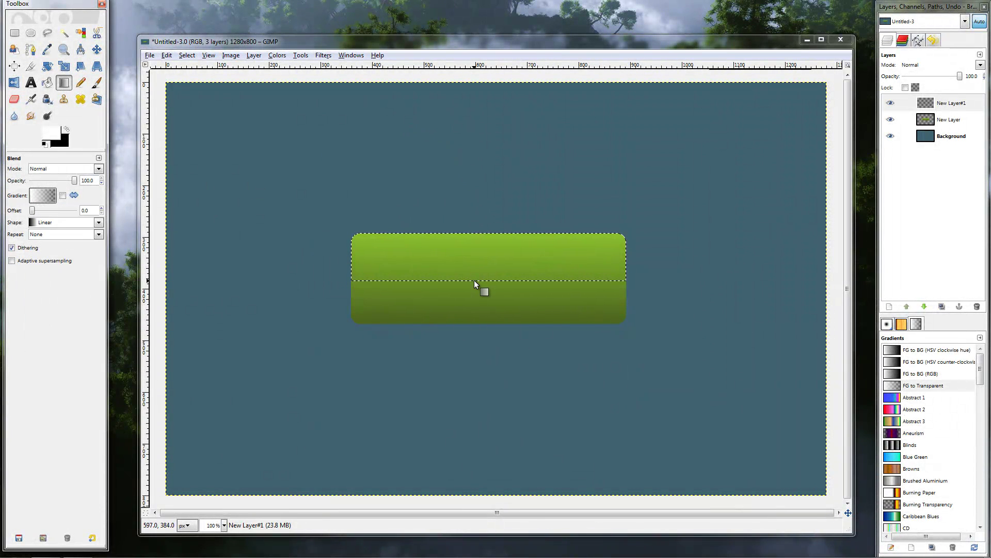
pyautogui.moveTo(474, 281); pyautogui.dragTo(475, 235)
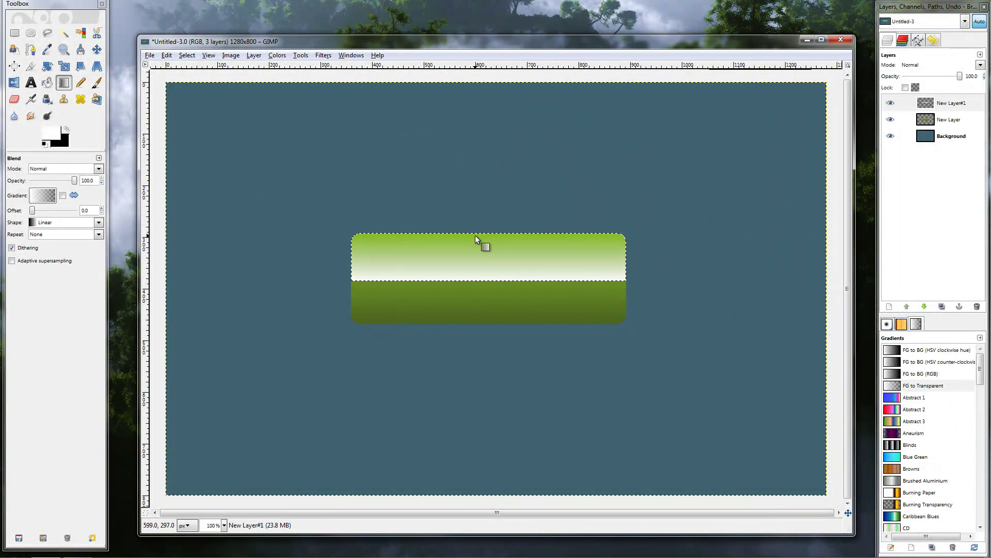
# - Clear the selection and set the white highlight layer's opacity to 31.8
pyautogui.click(195, 57)
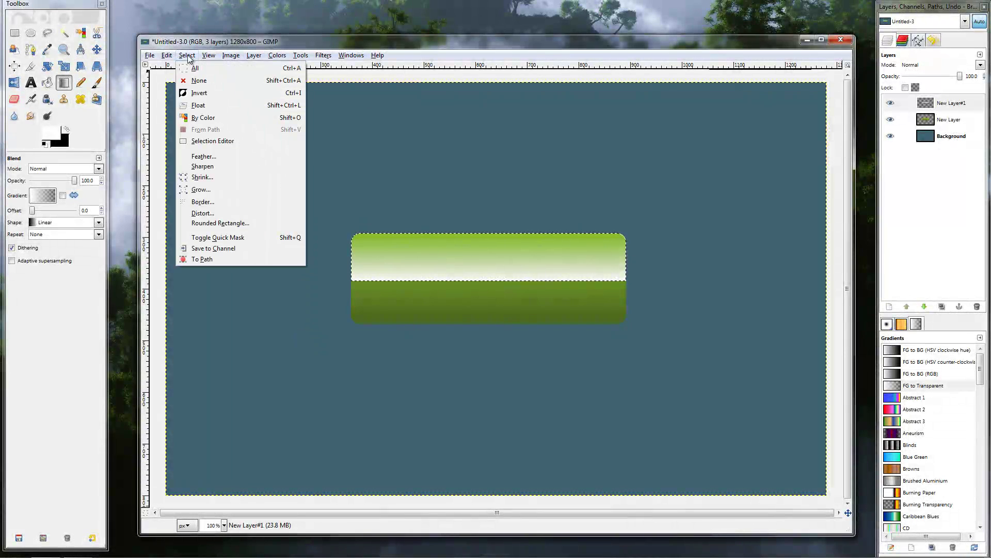
pyautogui.click(196, 84)
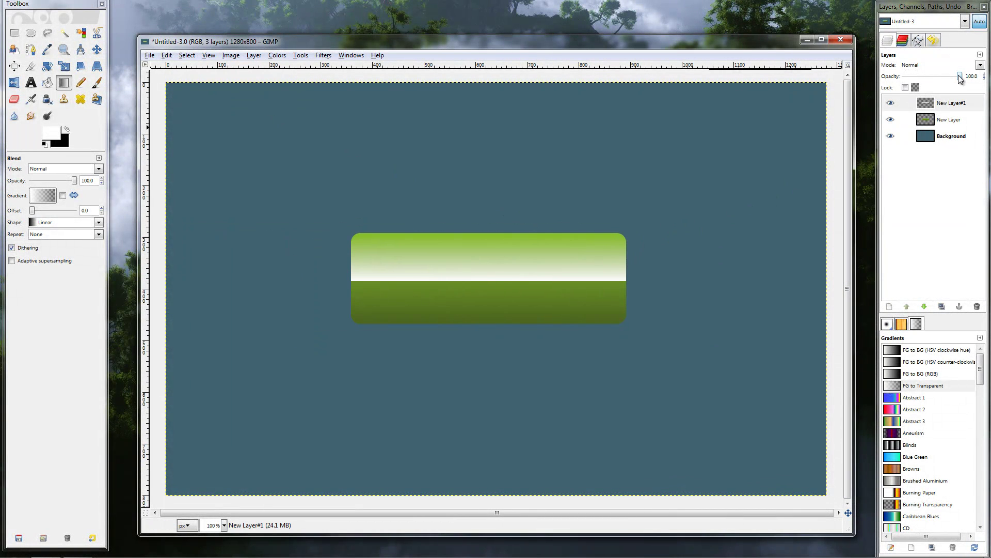
pyautogui.moveTo(959, 76); pyautogui.dragTo(922, 83)
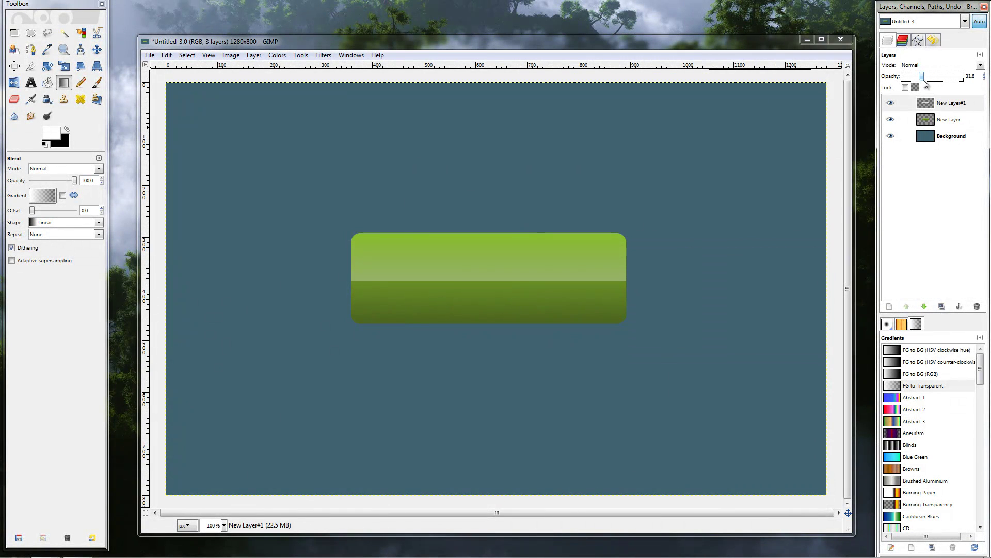
# - Select the green button's shape with Alpha to Selection and add a transparent new layer above the highlight layer
pyautogui.click(931, 127)
pyautogui.rightClick(927, 124)
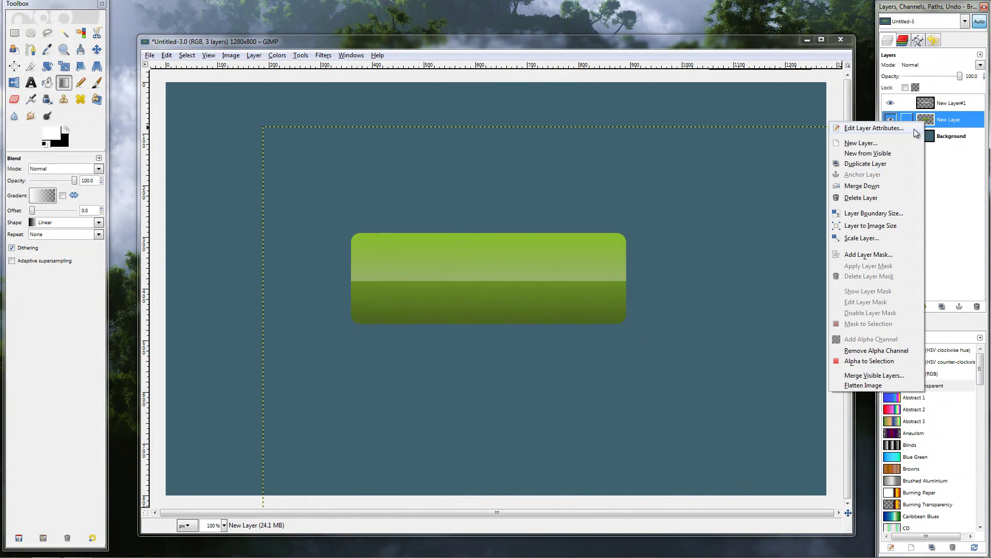
pyautogui.click(867, 362)
pyautogui.click(945, 103)
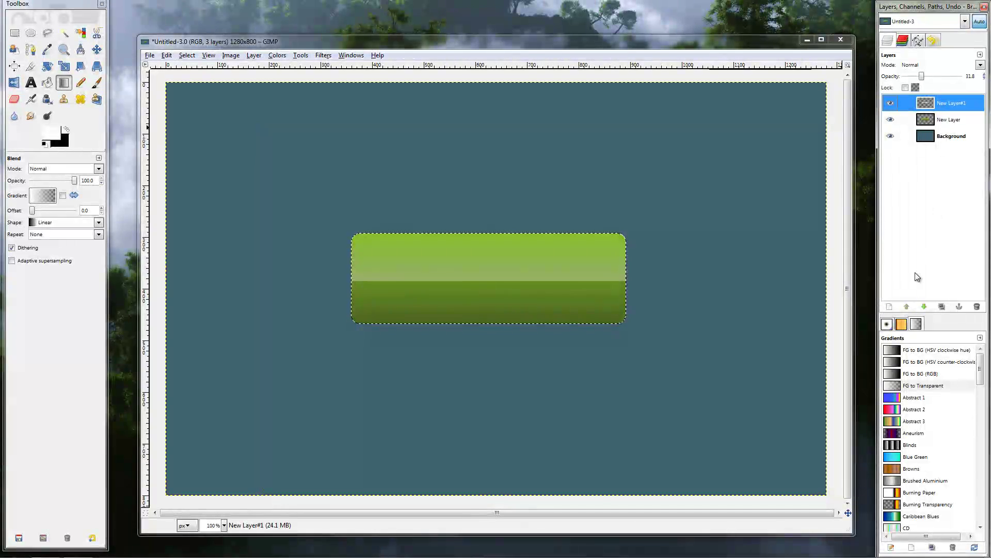
pyautogui.click(889, 306)
pyautogui.click(195, 273)
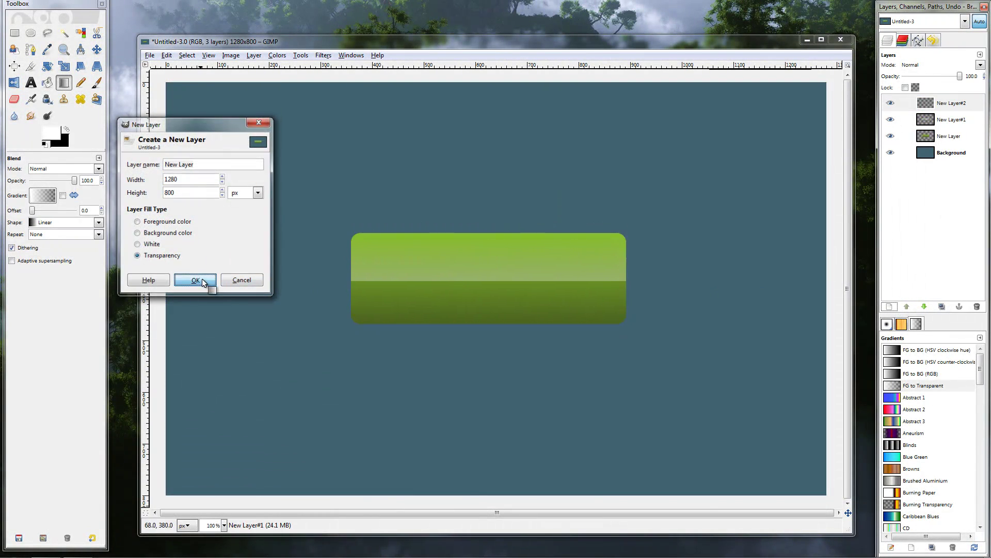
# - Darken the button's four corners with radial black FG to Transparent gradients drawn inward, redoing the top-right one slightly smaller
pyautogui.click(66, 129)
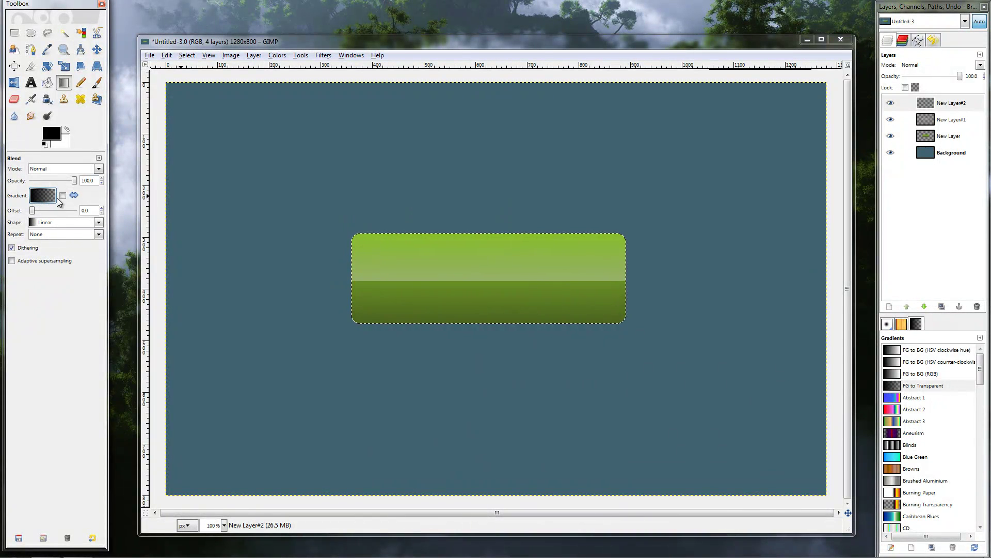
pyautogui.click(61, 222)
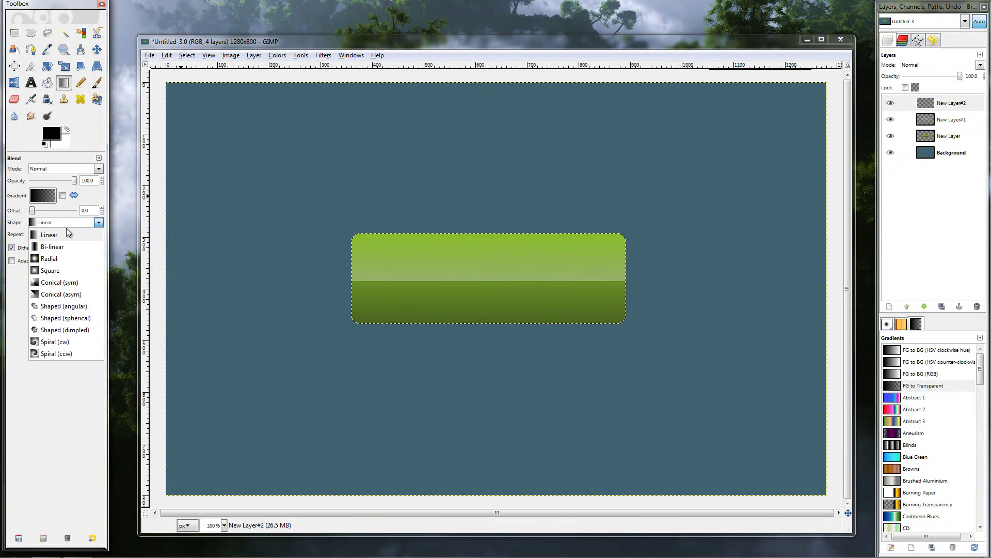
pyautogui.click(49, 258)
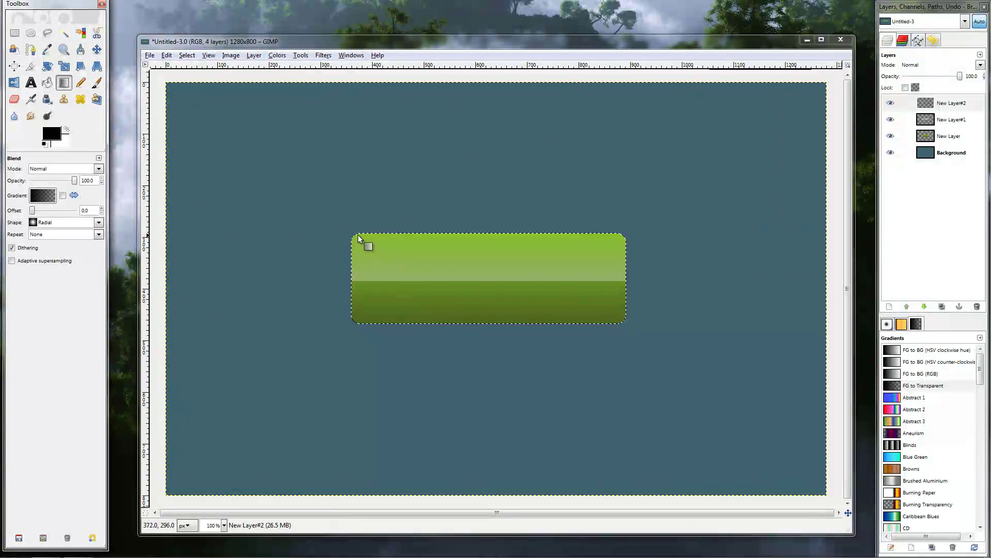
pyautogui.moveTo(349, 230); pyautogui.dragTo(395, 268)
pyautogui.moveTo(342, 329); pyautogui.dragTo(405, 279)
pyautogui.moveTo(628, 330); pyautogui.dragTo(579, 273)
pyautogui.moveTo(622, 225); pyautogui.dragTo(578, 272)
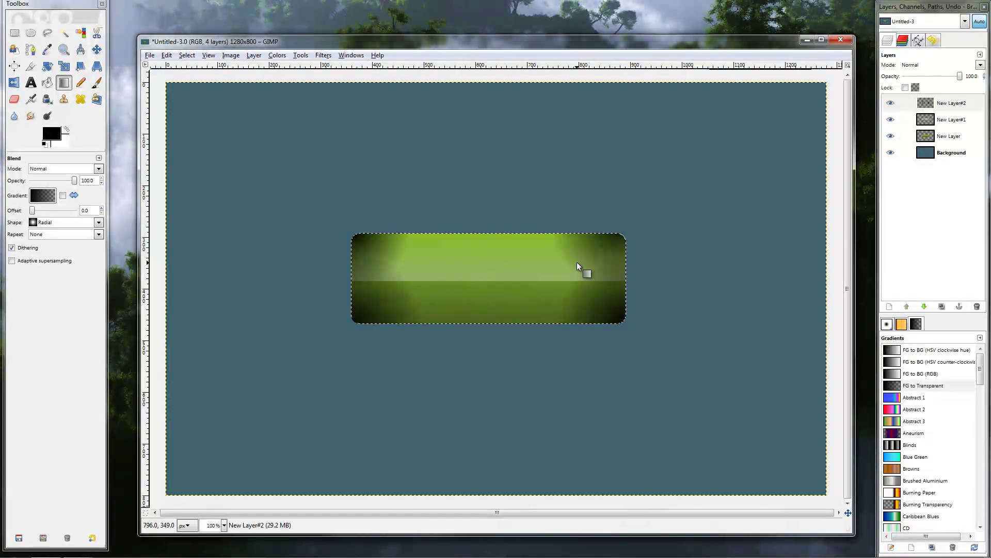
pyautogui.hotkey('ctrl', 'z')
pyautogui.moveTo(626, 237); pyautogui.dragTo(594, 273)
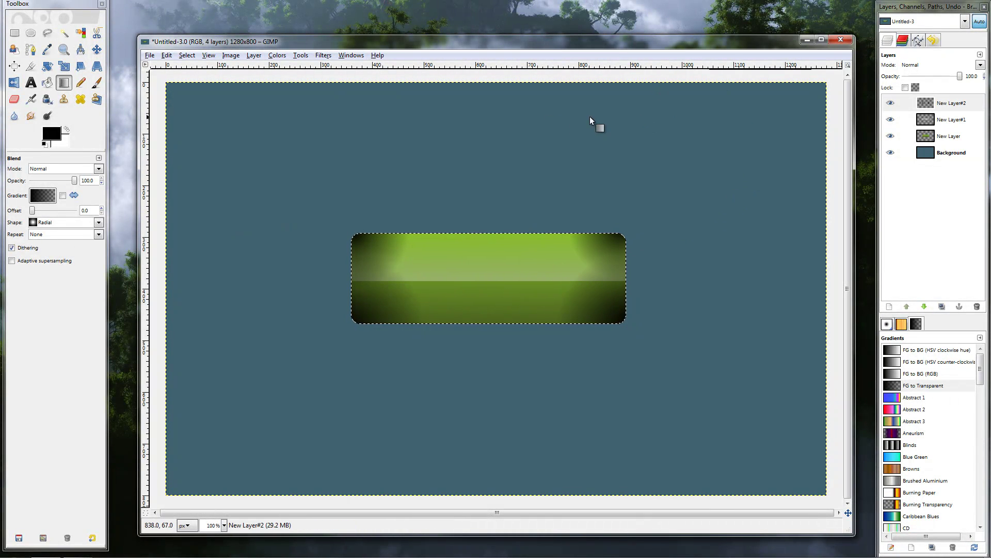
# - Clear the selection and set the dark corner layer's opacity to 62.6
pyautogui.click(187, 55)
pyautogui.click(197, 84)
pyautogui.moveTo(964, 77)
pyautogui.mouseDown()
pyautogui.moveTo(929, 80)
pyautogui.moveTo(940, 83)
pyautogui.mouseUp()
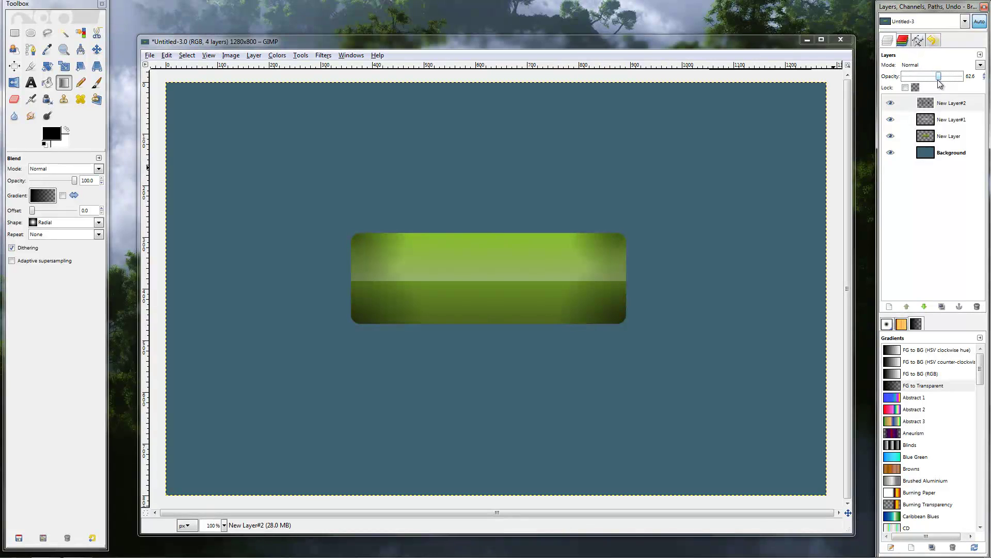
# - Duplicate the green button layer and select the shape of the original New Layer with Alpha to Selection
pyautogui.click(943, 136)
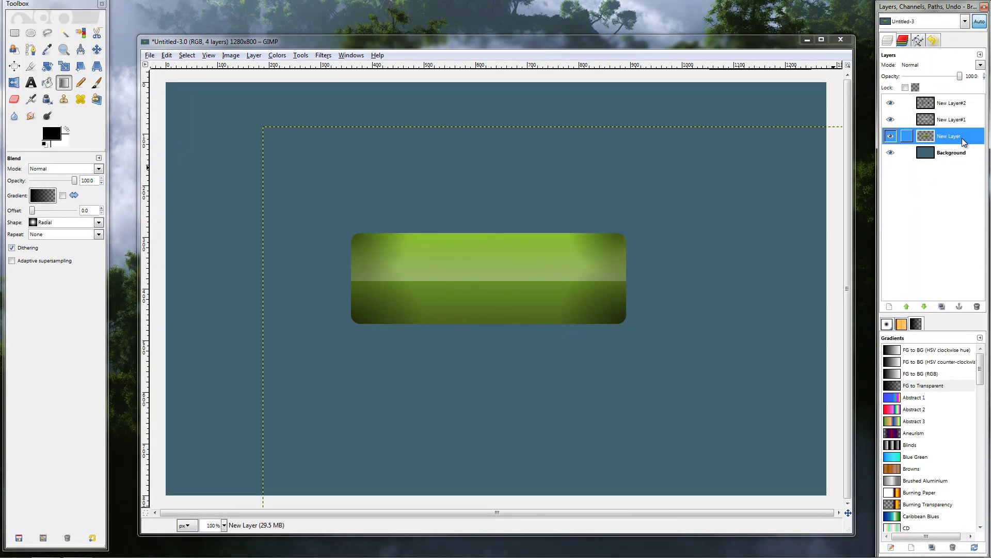
pyautogui.click(942, 306)
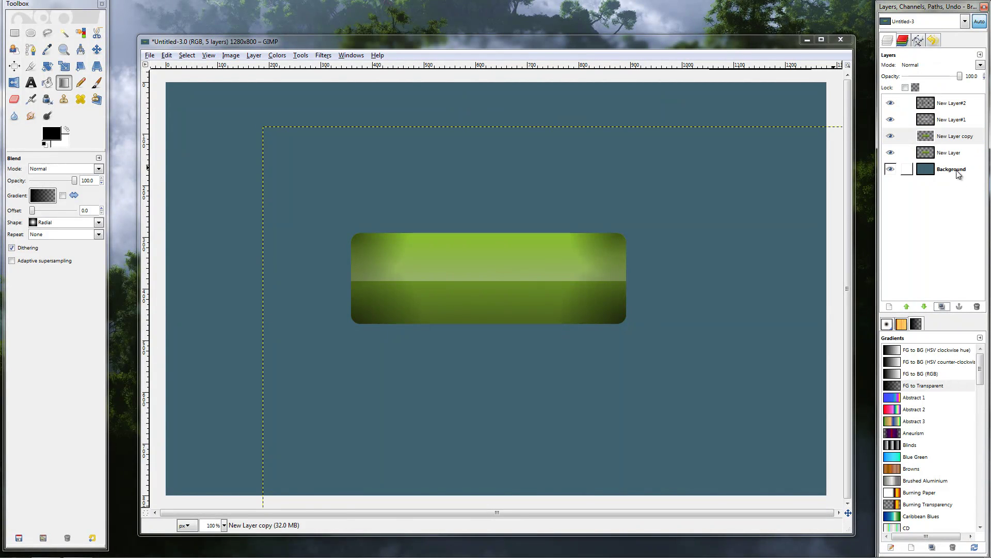
pyautogui.click(963, 154)
pyautogui.rightClick(938, 160)
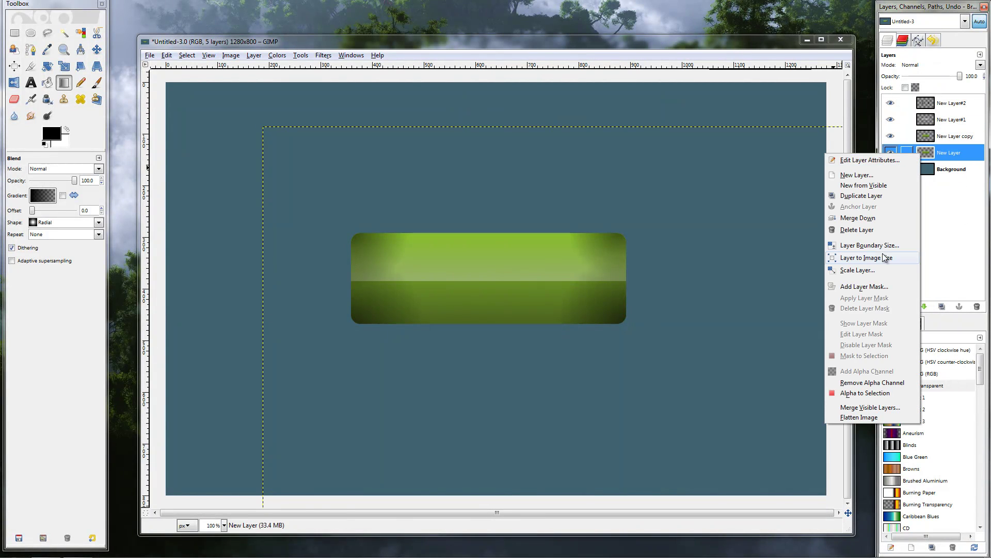
pyautogui.click(861, 387)
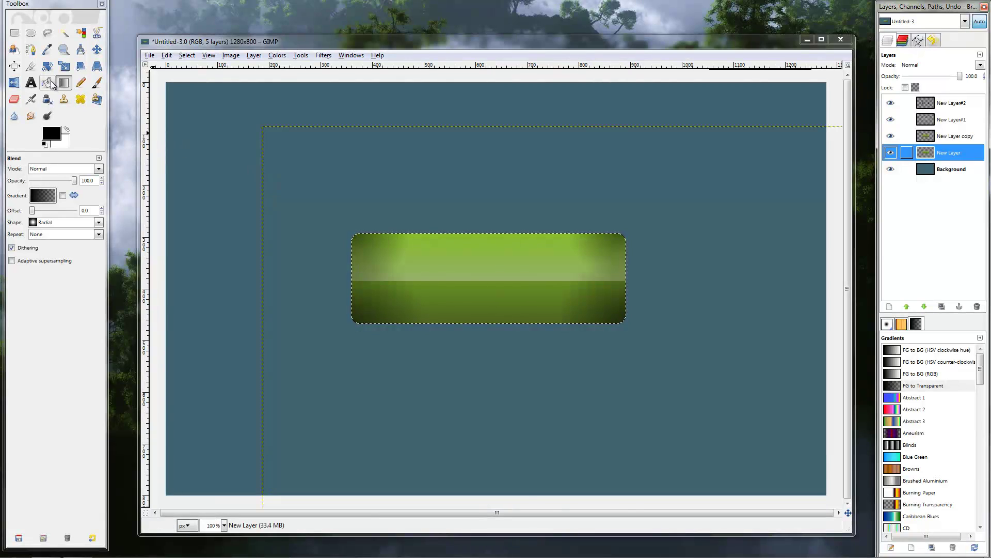
# - Set the foreground colour to a very dark green (232e11), starting from the saved dark green swatch
pyautogui.click(46, 195)
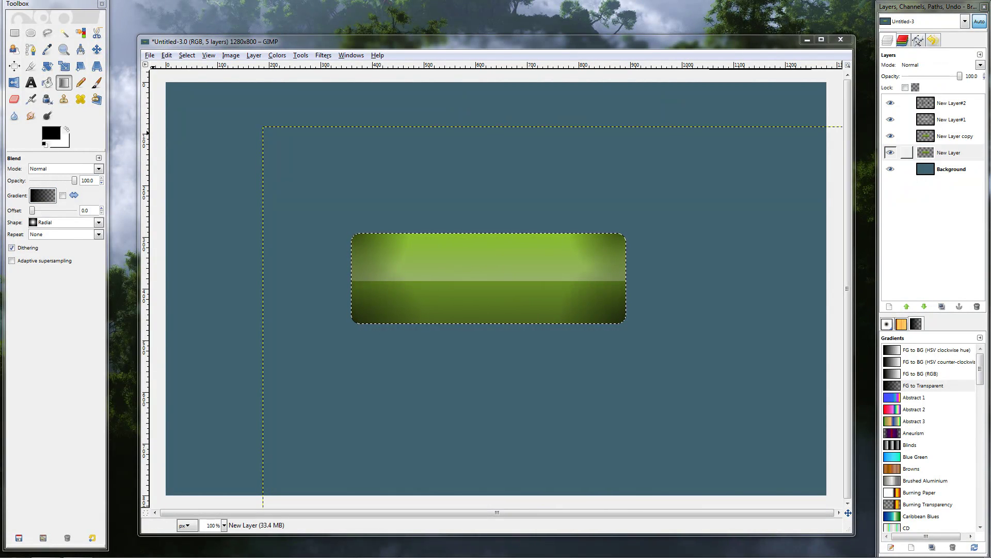
pyautogui.click(51, 133)
pyautogui.moveTo(180, 99); pyautogui.dragTo(361, 73)
pyautogui.click(385, 185)
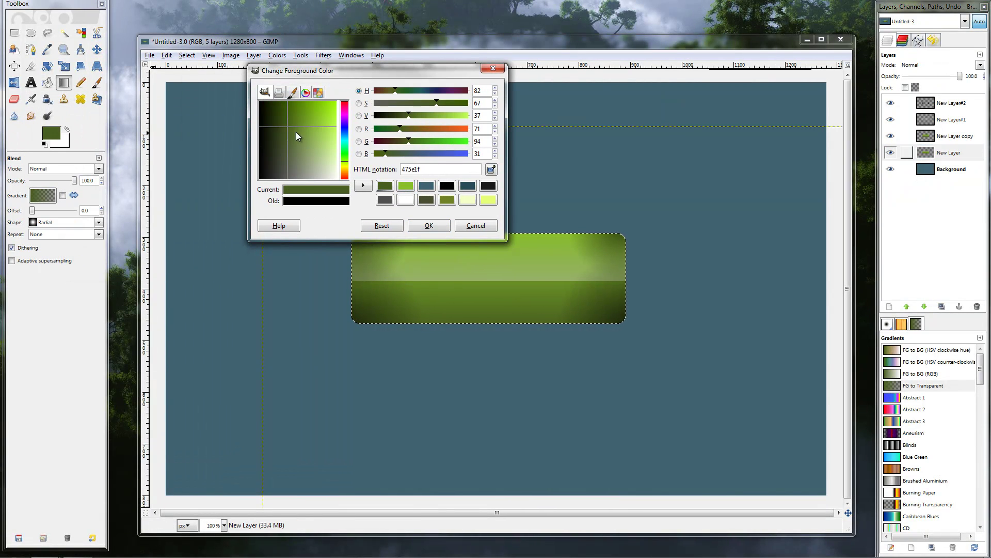
pyautogui.moveTo(287, 147); pyautogui.dragTo(274, 130)
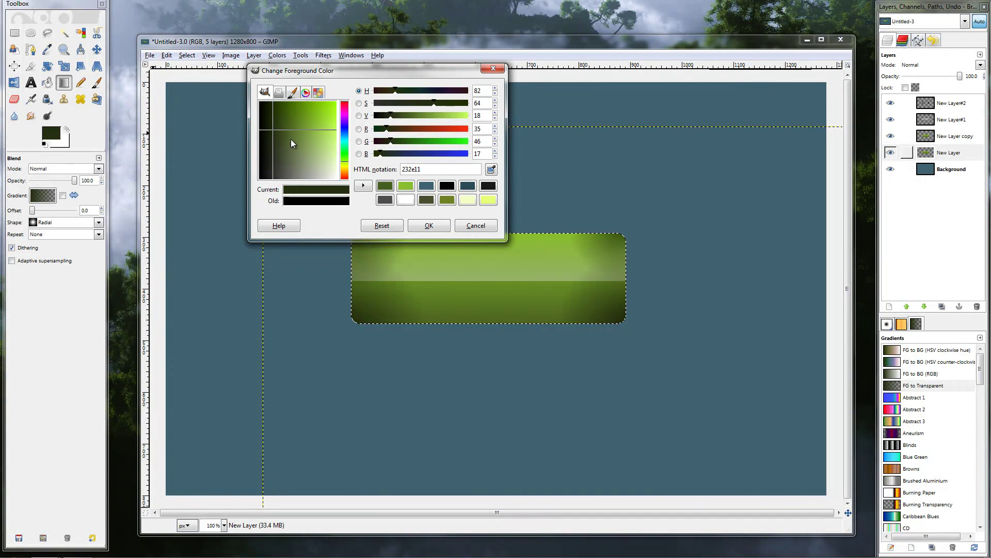
pyautogui.click(428, 225)
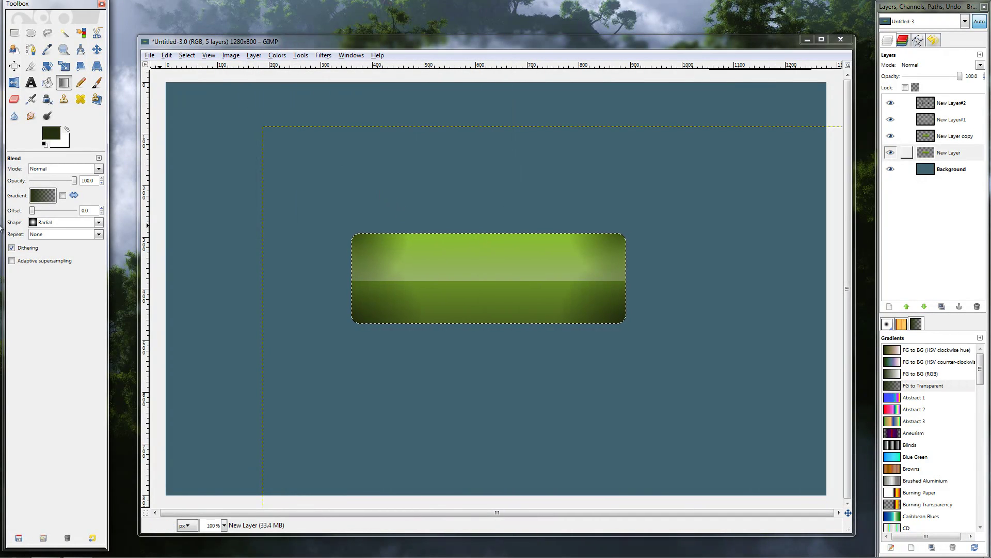
# - Fill the button selection on New Layer with dark green using a linear gradient drawn upward from above the button, and clear the selection
pyautogui.click(98, 222)
pyautogui.moveTo(402, 216); pyautogui.dragTo(399, 167)
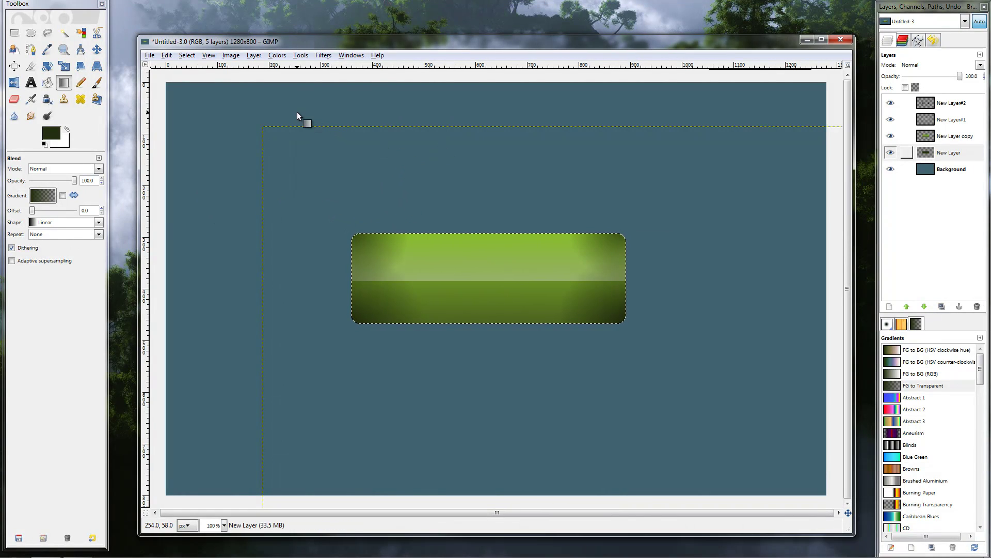
pyautogui.click(186, 55)
pyautogui.click(188, 79)
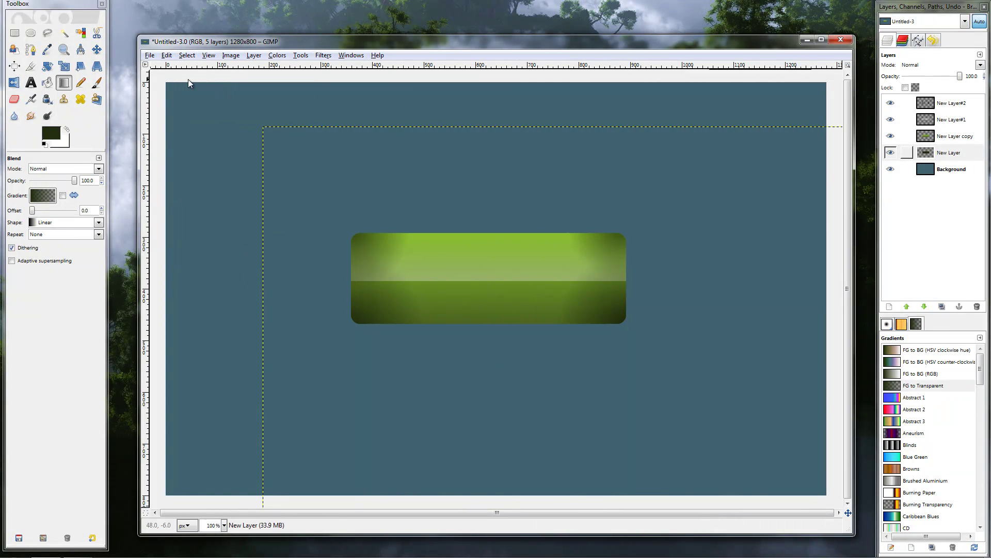
# - Nudge the dark green New Layer down about 7 pixels with the Move tool to form the button's lower edge
pyautogui.click(98, 50)
pyautogui.press('Down')
pyautogui.press('Down')
pyautogui.press('Down')
pyautogui.press('Down')
pyautogui.press('Down')
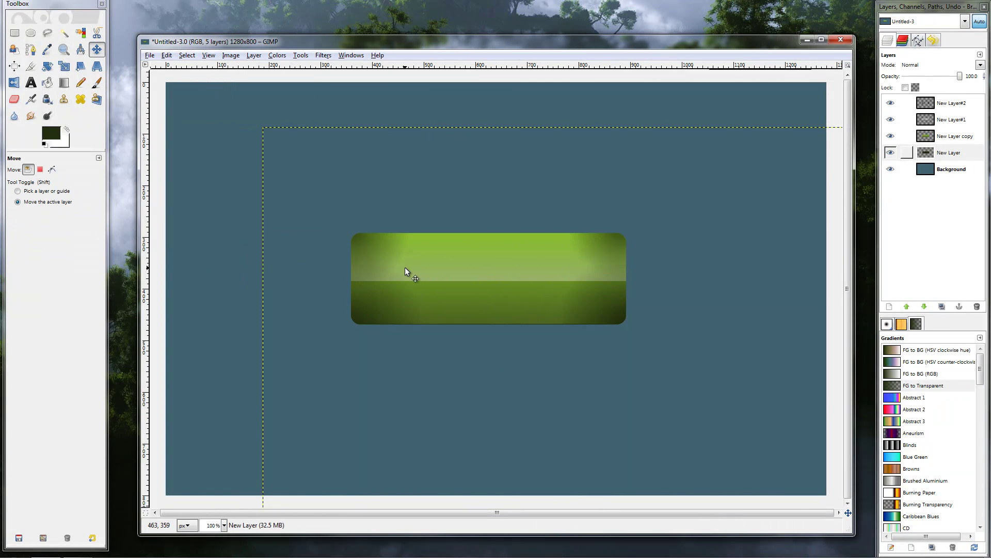
pyautogui.press('Down')
pyautogui.press('Down')
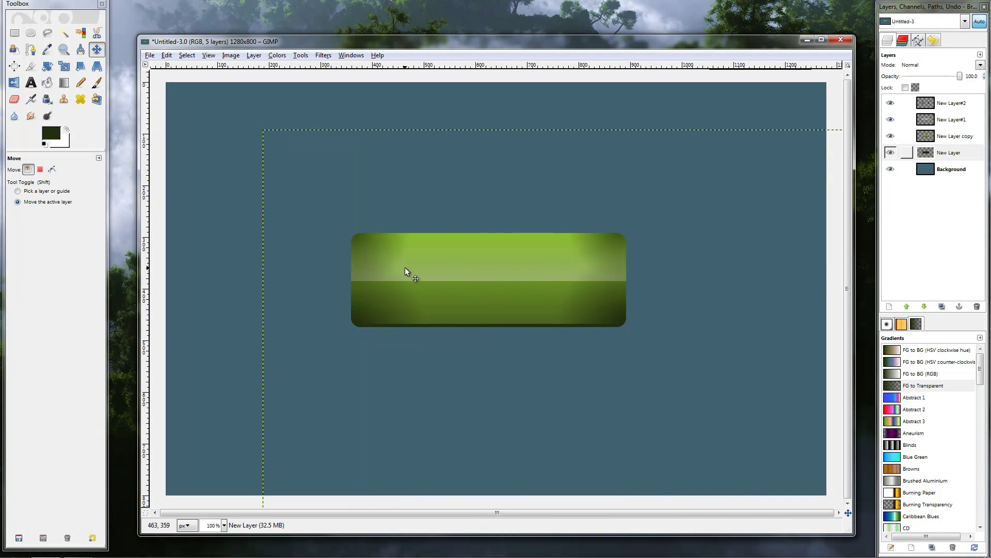
# - Duplicate New Layer copy, then select the button shape of the original New Layer copy with Alpha to Selection
pyautogui.click(943, 137)
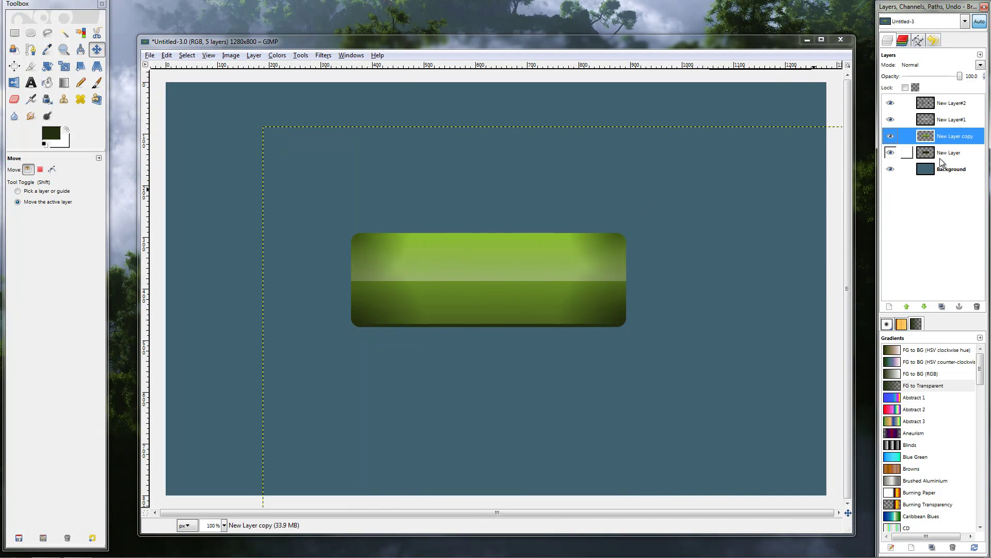
pyautogui.click(942, 307)
pyautogui.click(955, 153)
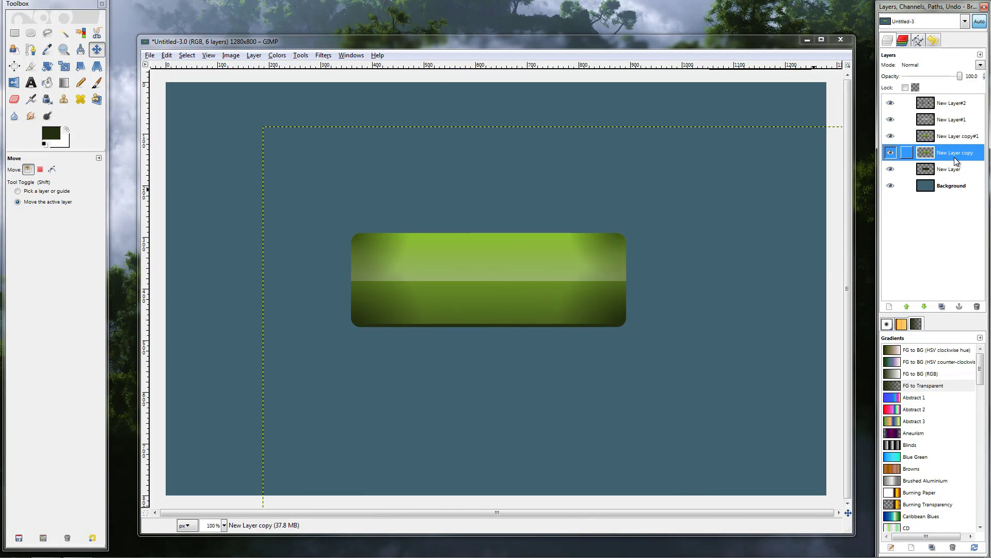
pyautogui.rightClick(927, 156)
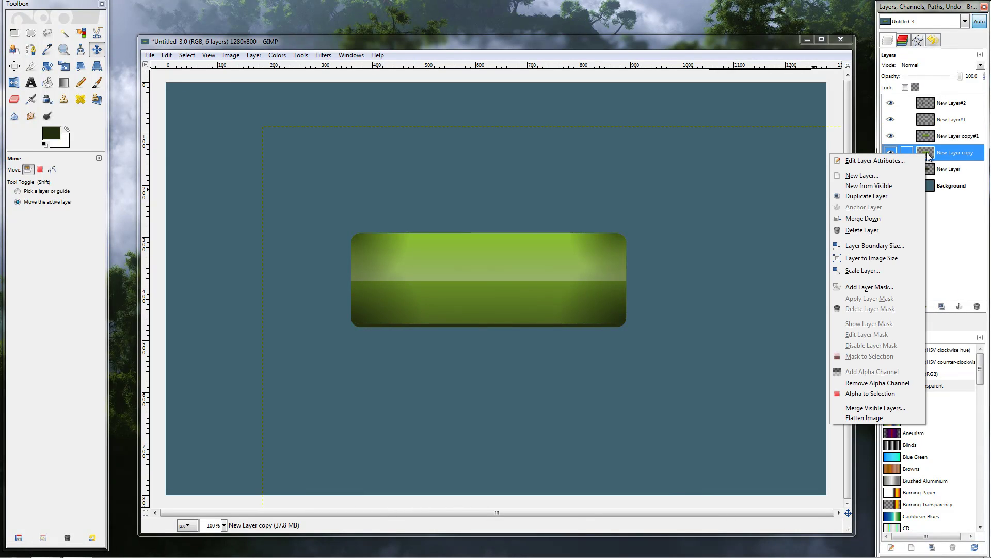
pyautogui.click(867, 395)
# - Fill the button selection on New Layer copy with a bright lime green (bbff44) linear gradient and clear the selection
pyautogui.click(64, 83)
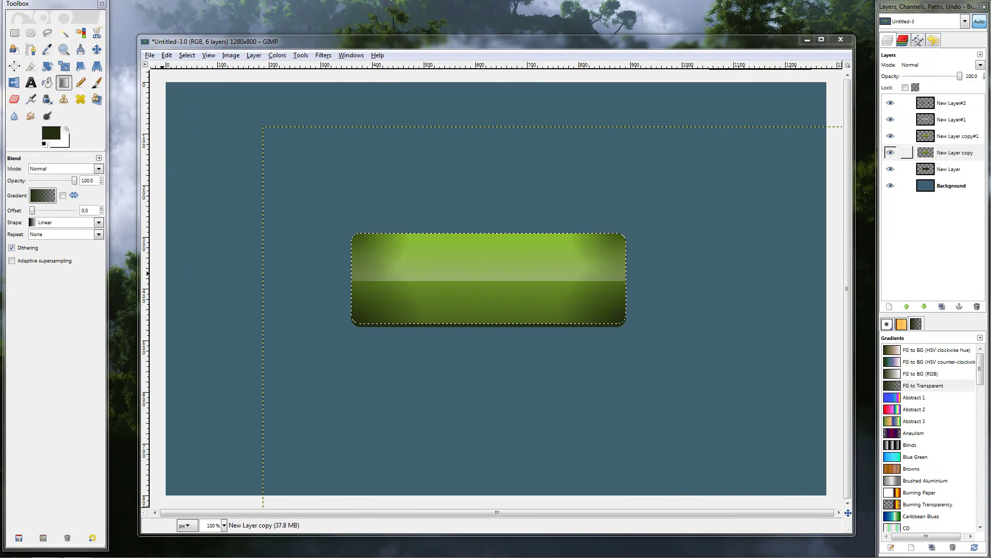
pyautogui.moveTo(287, 119); pyautogui.dragTo(535, 119)
pyautogui.moveTo(386, 197); pyautogui.dragTo(429, 150)
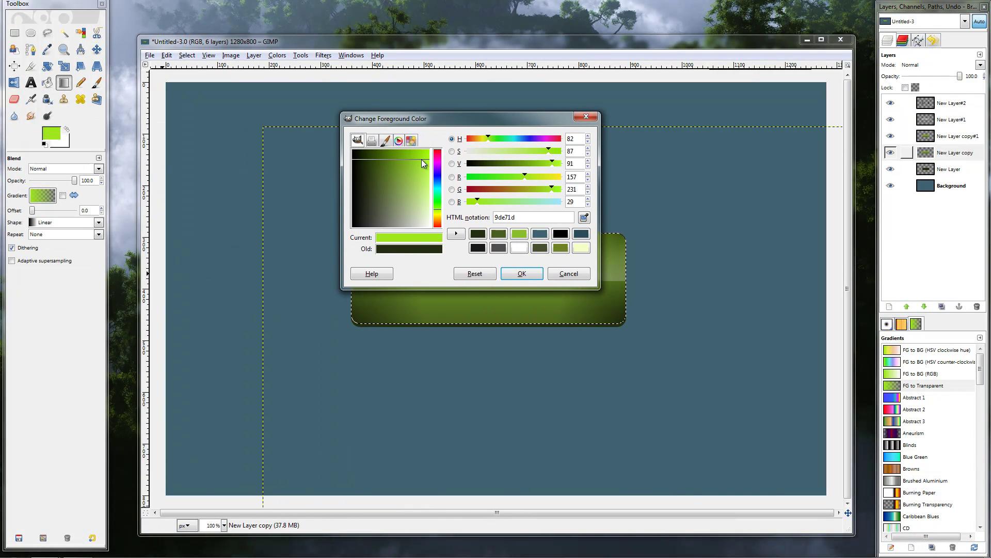
pyautogui.click(408, 155)
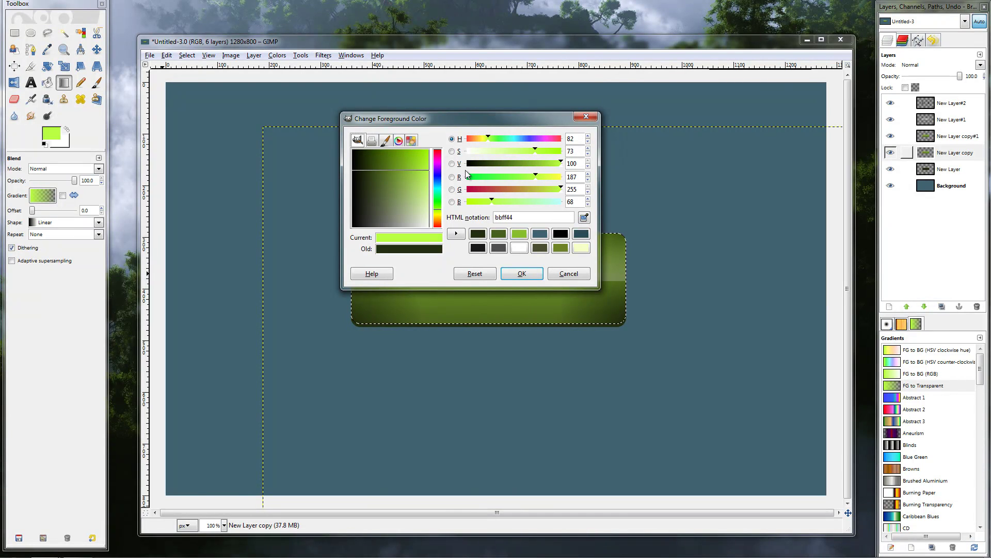
pyautogui.click(522, 274)
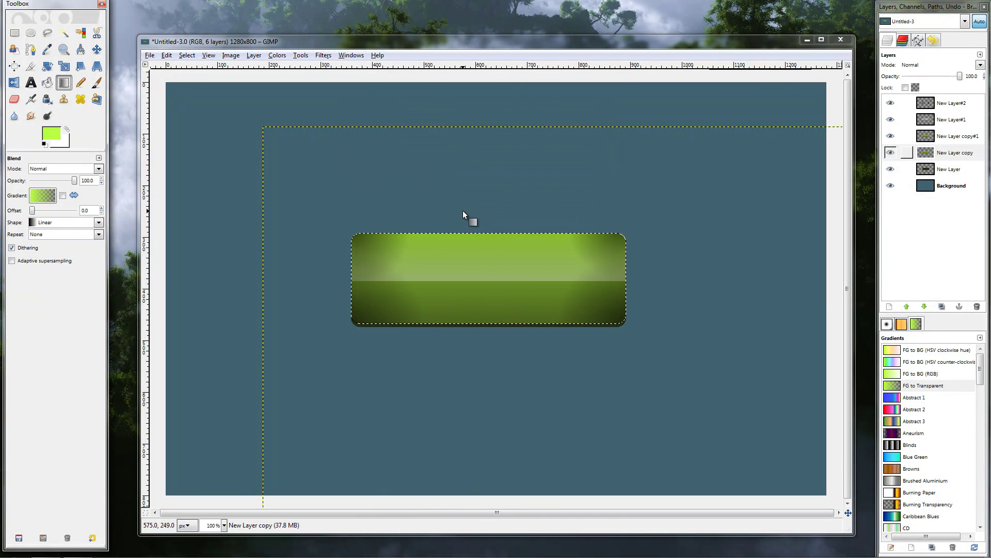
pyautogui.click(194, 55)
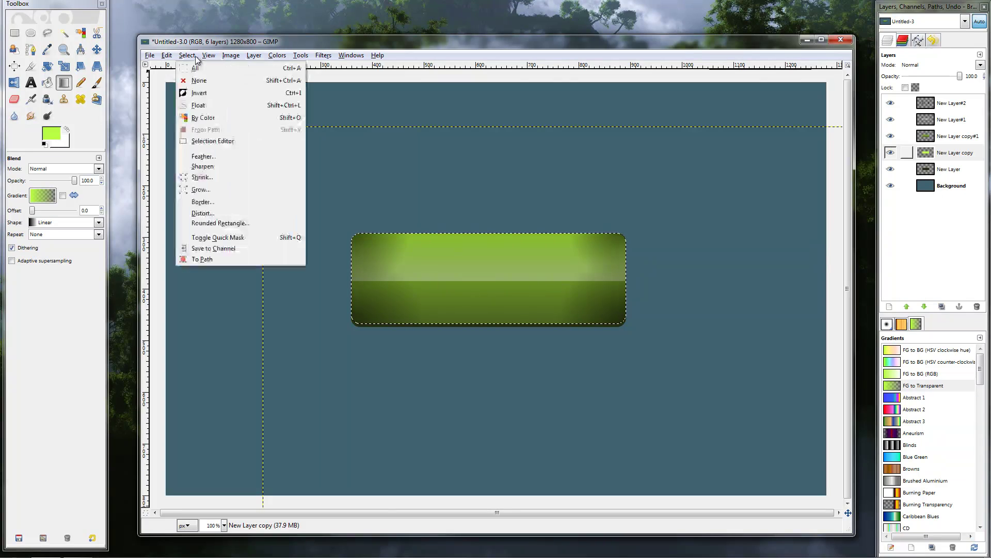
pyautogui.click(198, 80)
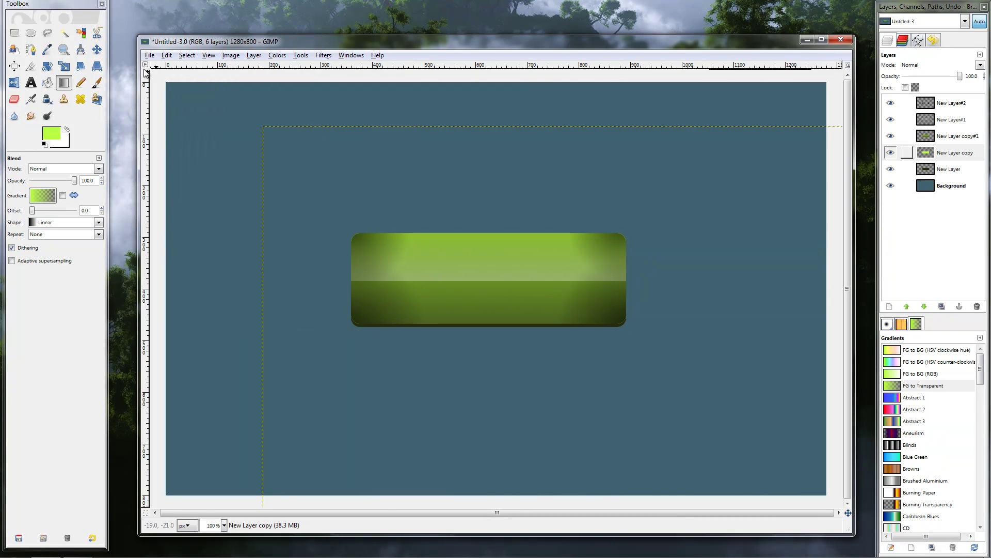
# - Nudge the lime green New Layer copy up about 5 pixels with the Move tool to form the button's bright upper edge
pyautogui.click(96, 52)
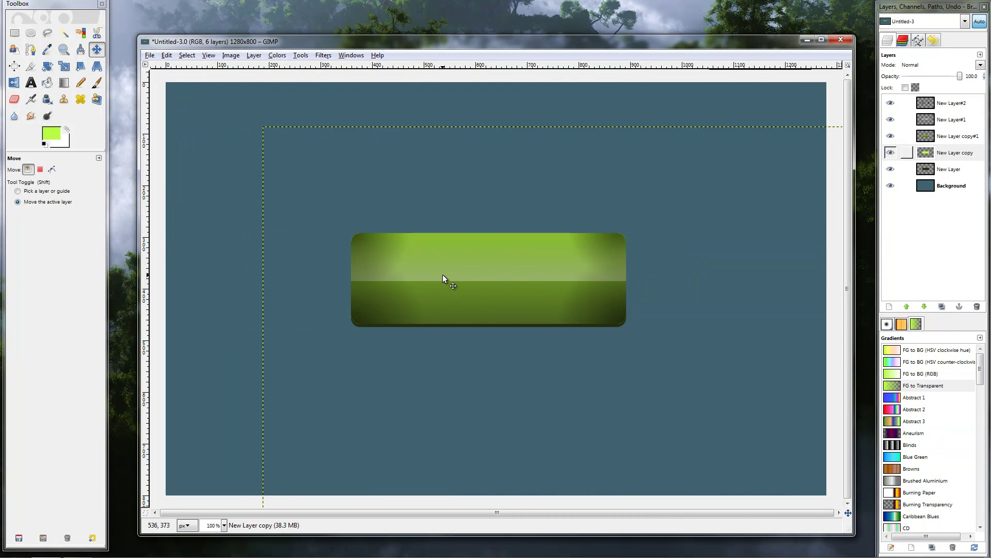
pyautogui.press('Up')
pyautogui.press('Up')
pyautogui.press('Up')
pyautogui.press('Up')
pyautogui.press('Up')
pyautogui.press('Up')
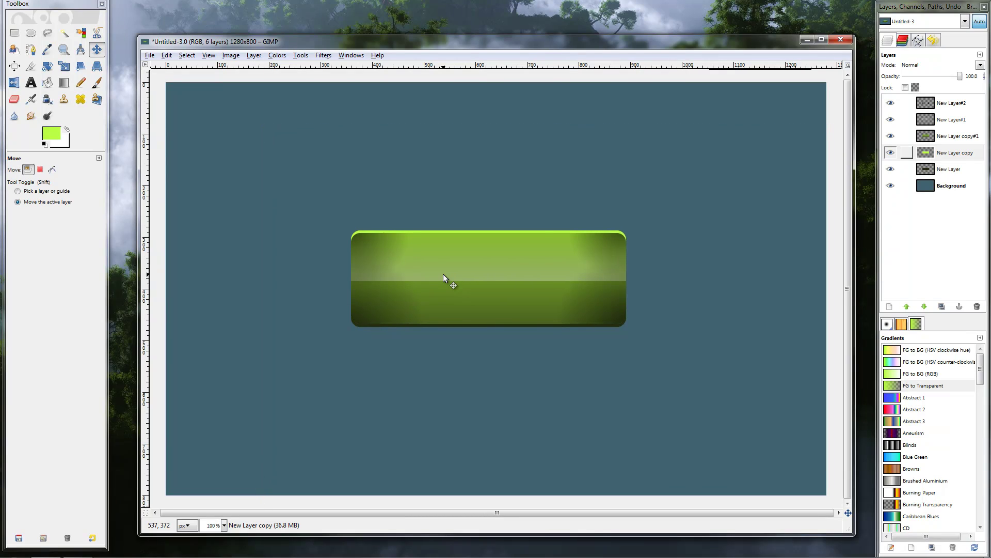
pyautogui.press('Down')
pyautogui.press('Down')
pyautogui.press('Down')
pyautogui.press('Down')
pyautogui.press('Down')
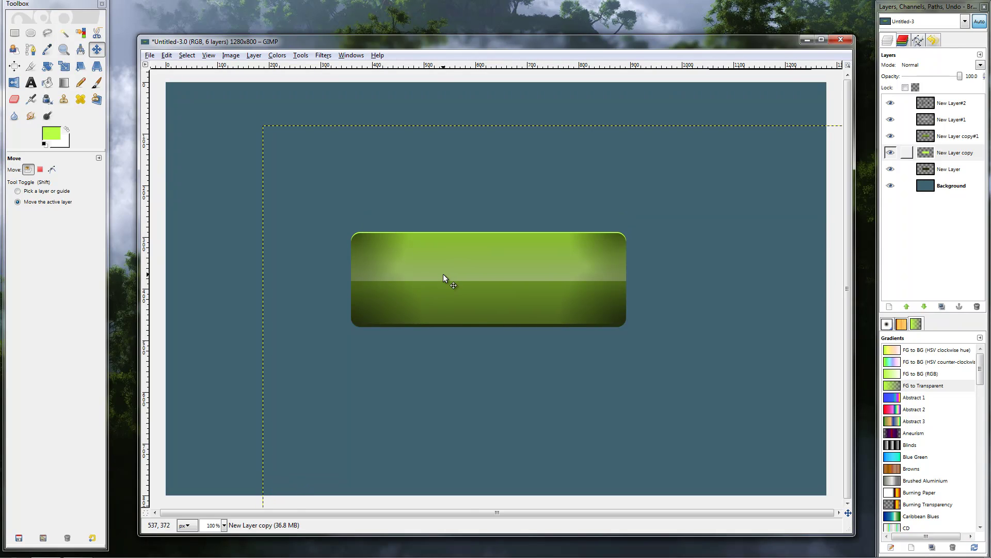
pyautogui.press('Up')
pyautogui.press('Up')
pyautogui.press('Up')
pyautogui.press('Up')
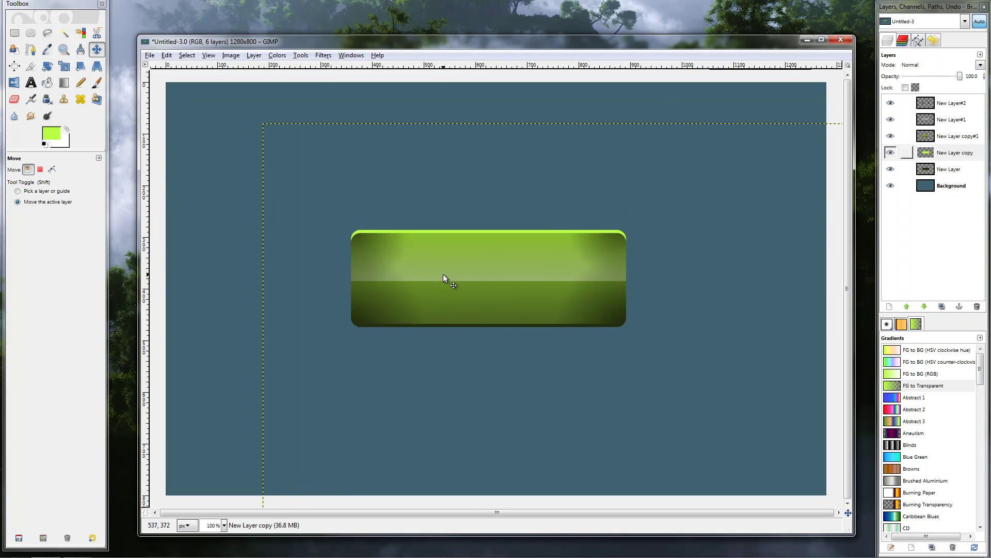
pyautogui.press('Down')
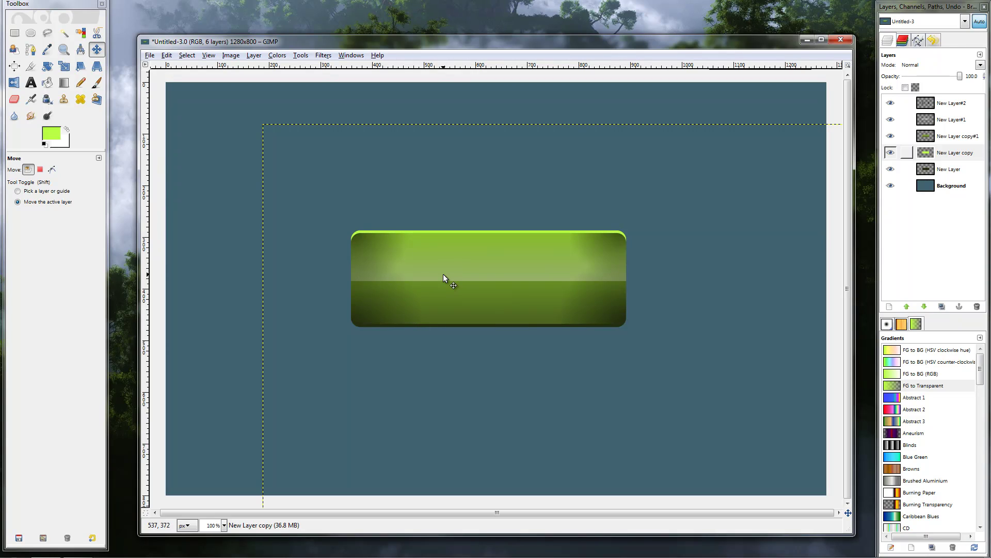
pyautogui.press('Up')
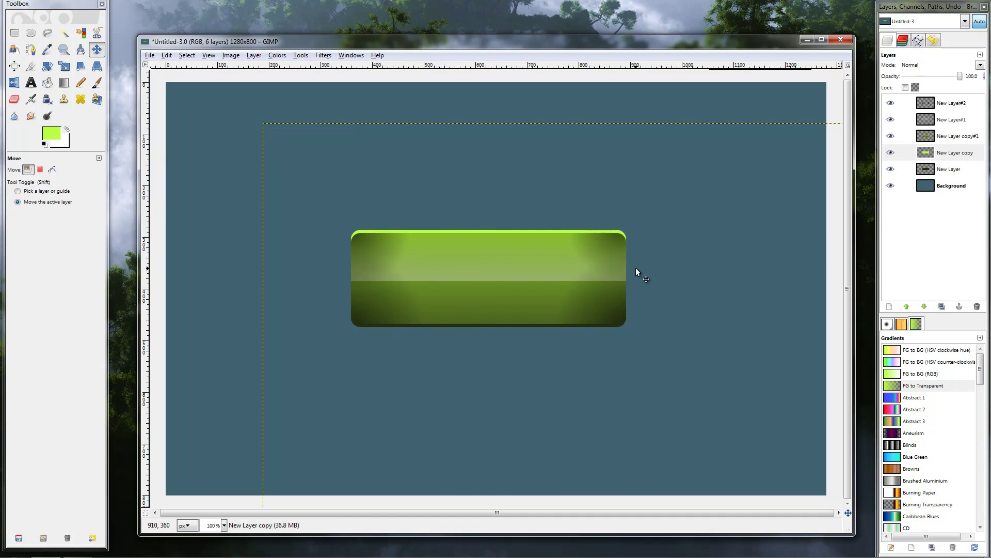
# - Select the shape of New Layer copy#1 with Alpha to Selection and add a transparent 1280 × 800 px layer above New Layer#2
pyautogui.click(925, 136)
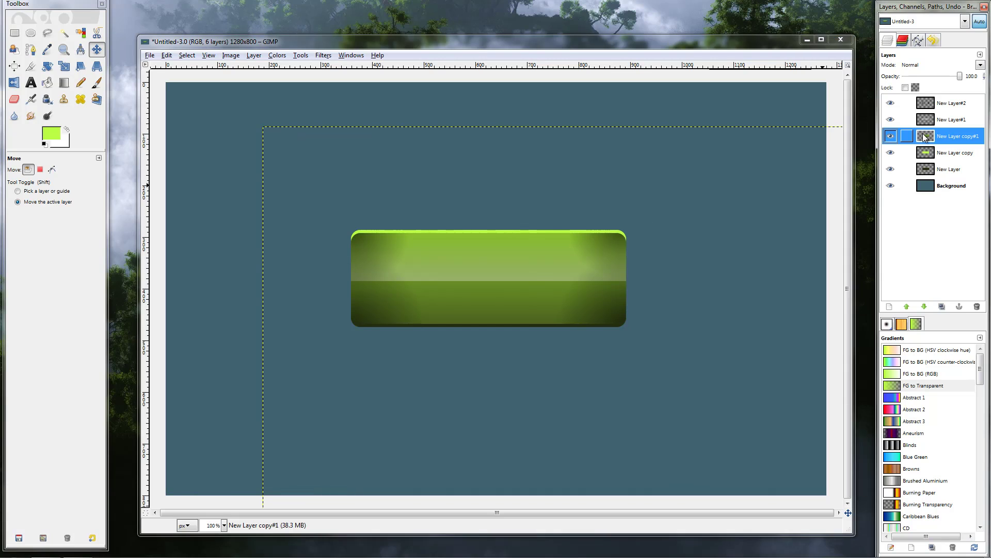
pyautogui.rightClick(924, 141)
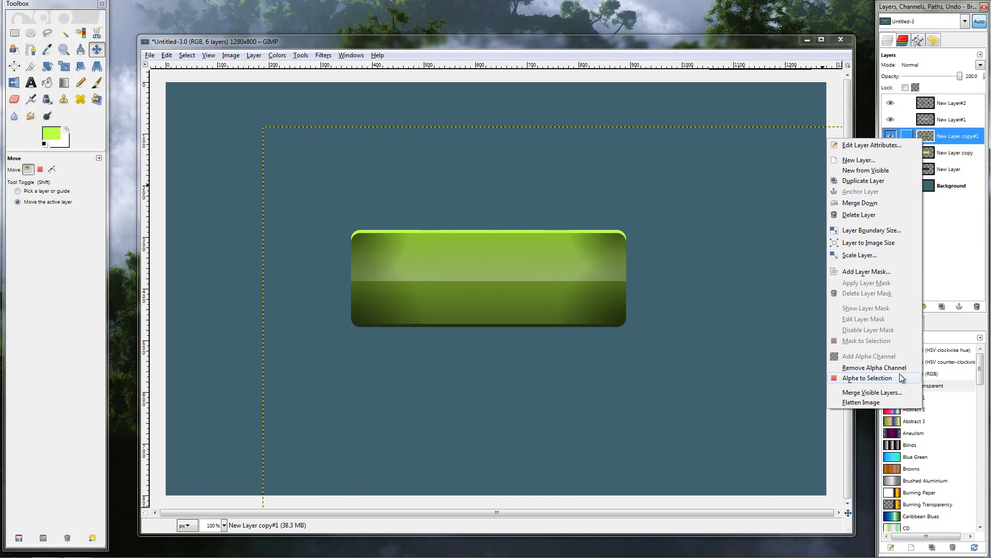
pyautogui.click(894, 378)
pyautogui.click(951, 103)
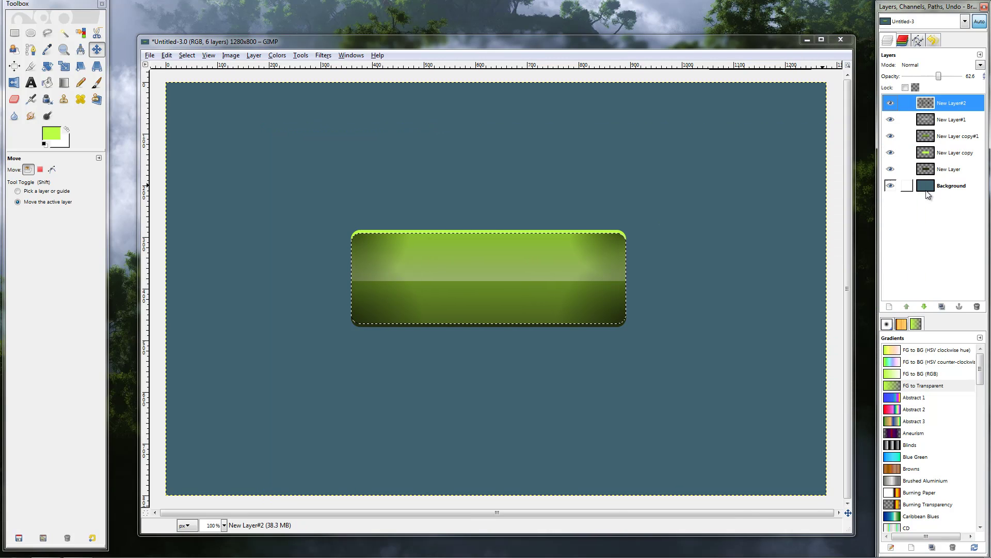
pyautogui.click(890, 307)
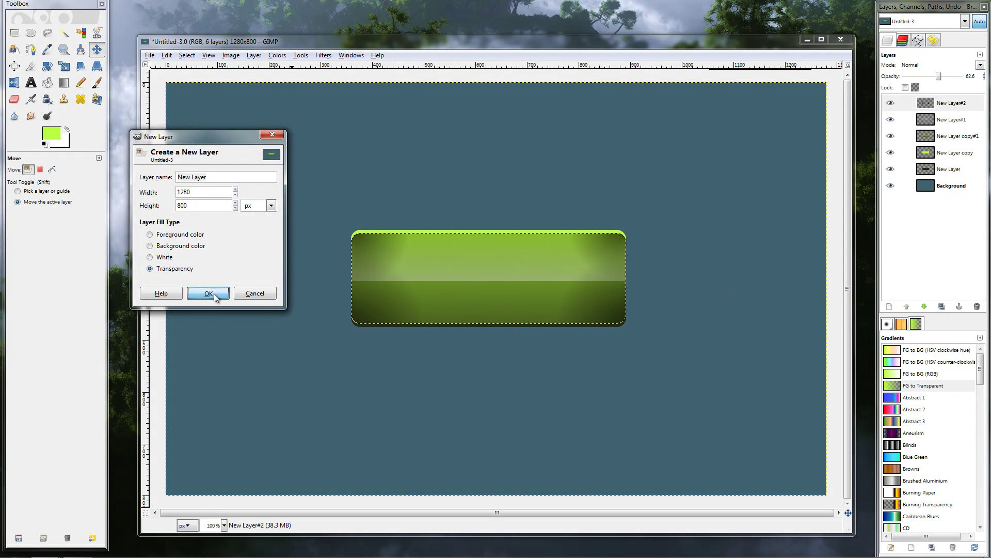
pyautogui.click(207, 291)
# - Set up the Paintbrush with black as foreground colour and the Circle Fuzzy (13) brush enlarged to a scale of 5.01
pyautogui.click(97, 82)
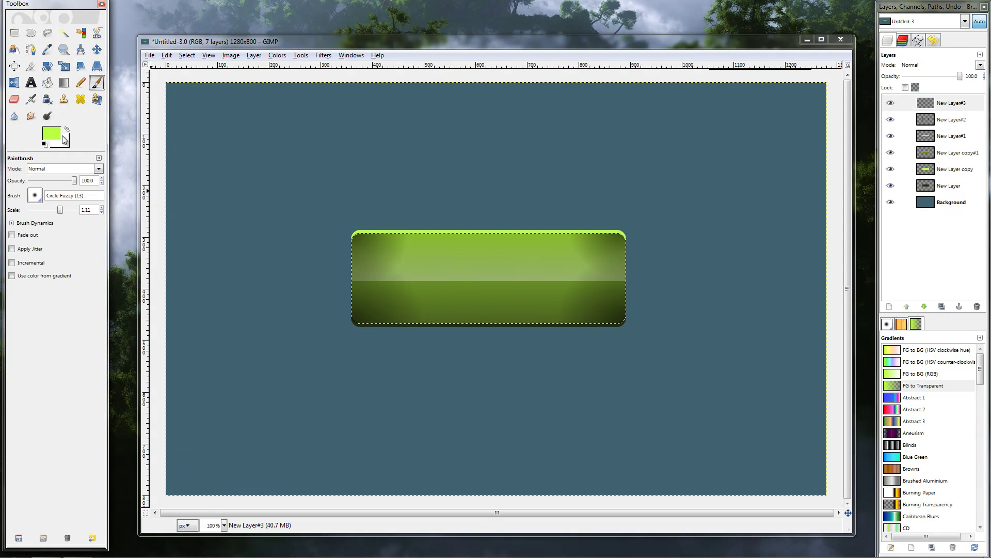
pyautogui.click(44, 144)
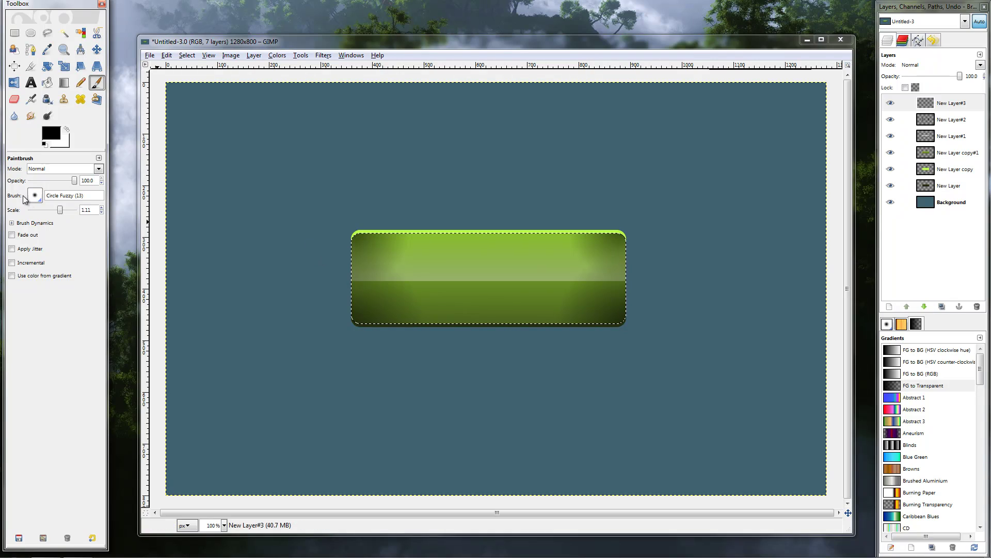
pyautogui.press(']')
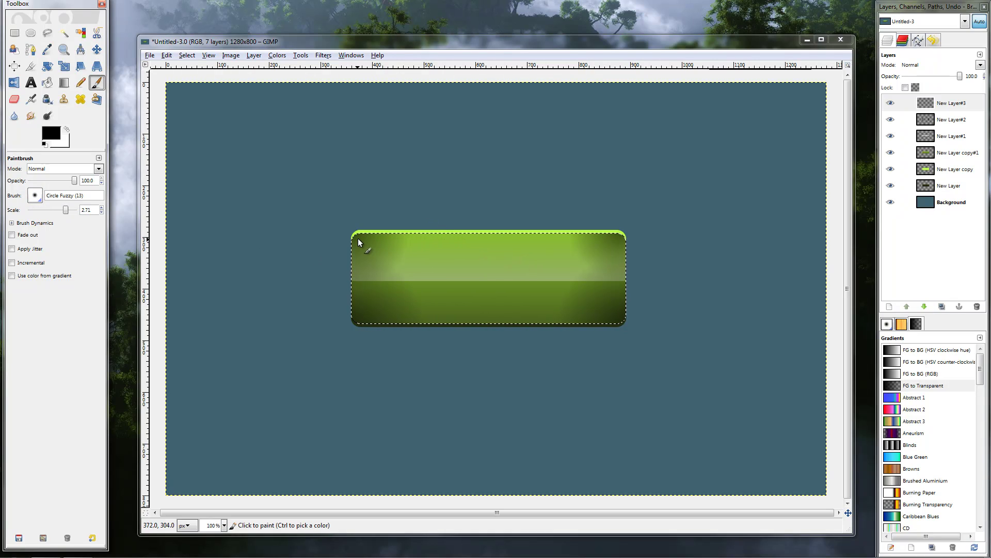
pyautogui.press(']')
pyautogui.press(']')
pyautogui.press(']')
pyautogui.press(']')
pyautogui.press(']')
pyautogui.press(']')
pyautogui.press(']')
pyautogui.press(']')
# - Paint black straight strokes along all four edges inside the button selection on the new top layer
pyautogui.click(353, 241)
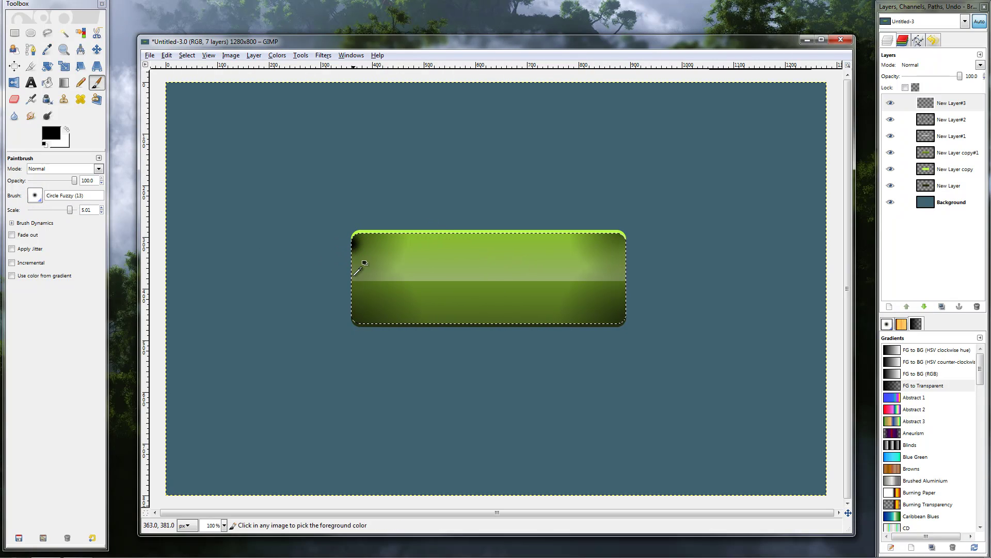
pyautogui.keyDown('shift'); pyautogui.click(351, 319); pyautogui.keyUp('shift')
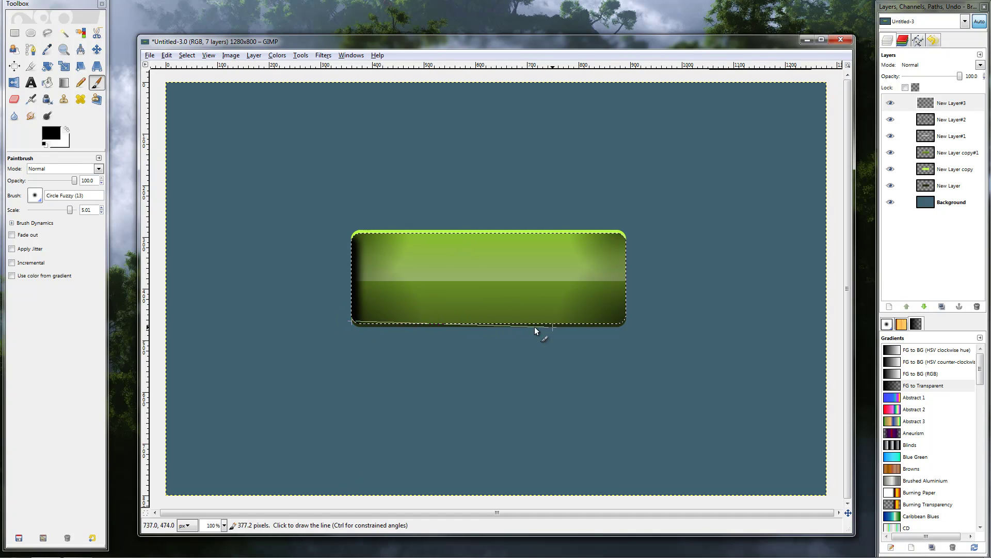
pyautogui.keyDown('shift'); pyautogui.click(621, 322); pyautogui.keyUp('shift')
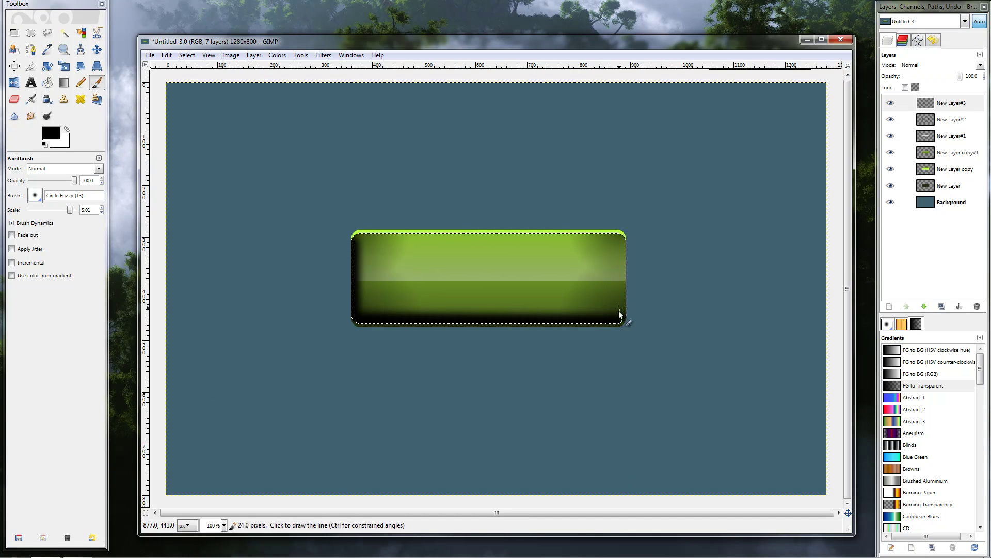
pyautogui.keyDown('shift'); pyautogui.click(625, 227); pyautogui.keyUp('shift')
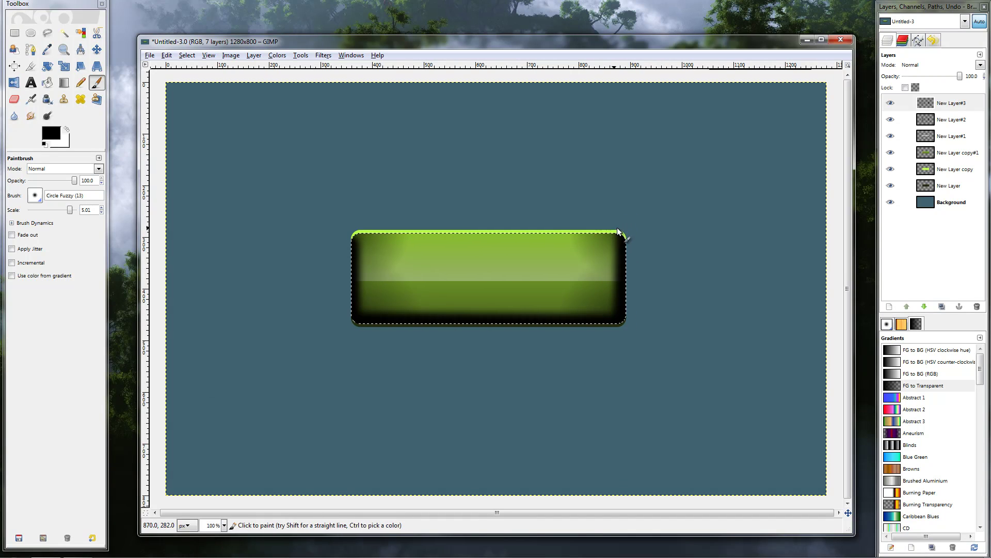
pyautogui.keyDown('shift'); pyautogui.click(321, 228); pyautogui.keyUp('shift')
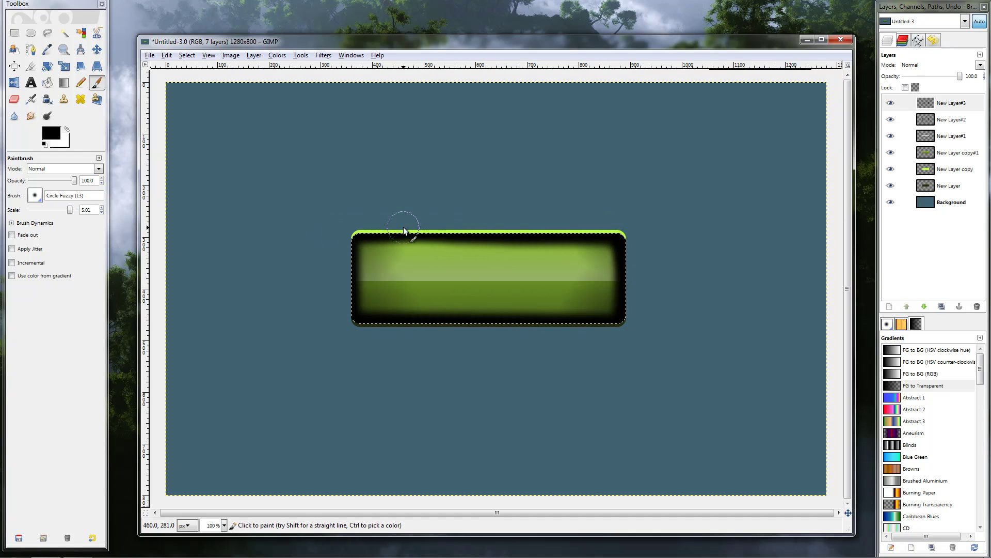
pyautogui.hotkey('ctrl', 'z')
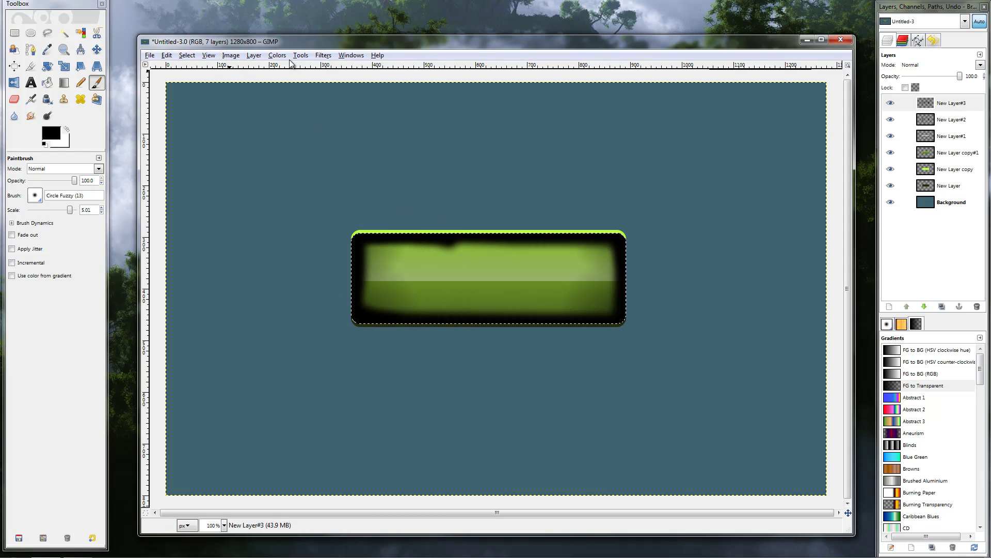
pyautogui.hotkey('ctrl', 'z')
# - Apply a Gaussian Blur with a 30 px horizontal and vertical radius to the black edge strokes
pyautogui.click(324, 55)
pyautogui.moveTo(361, 115)
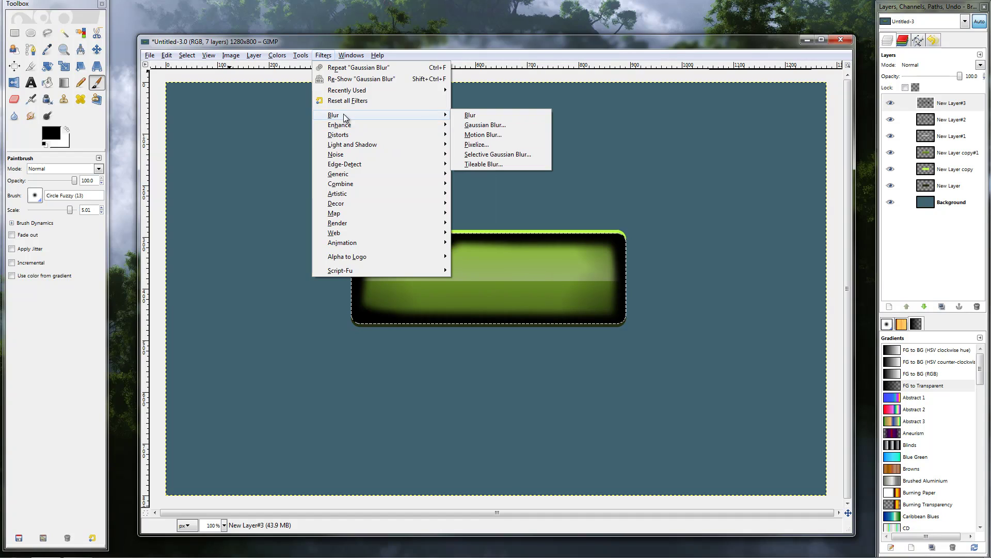
pyautogui.click(473, 127)
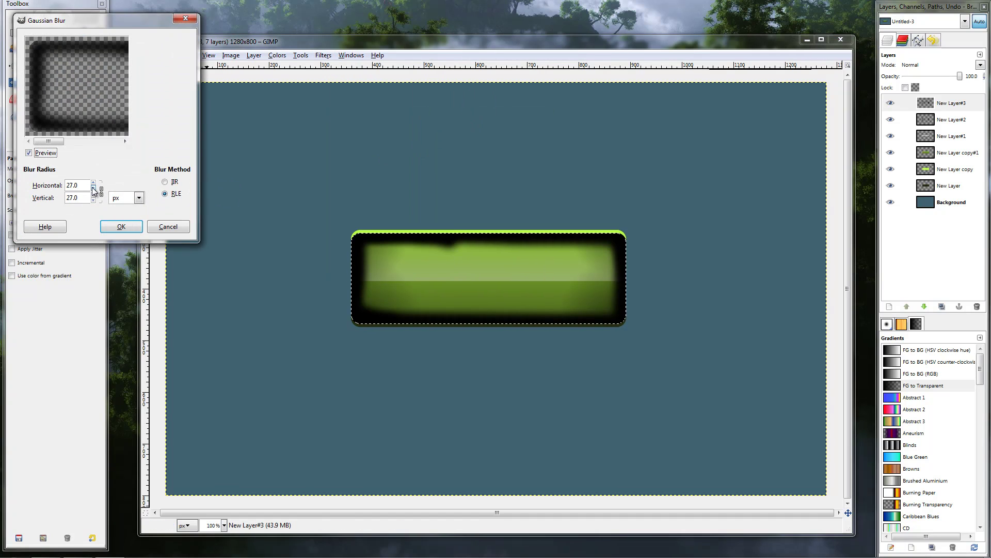
pyautogui.click(94, 182)
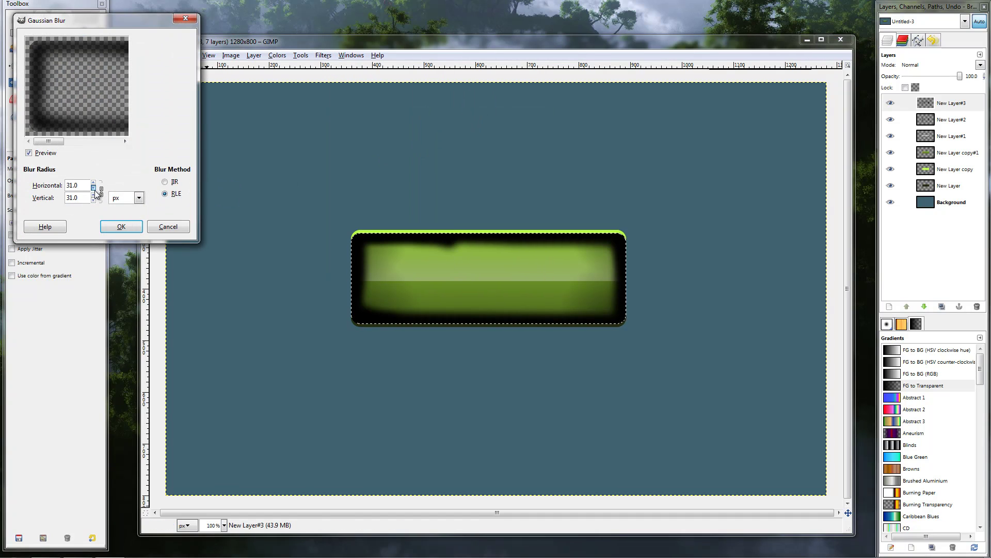
pyautogui.scroll(-20, 95, 188)
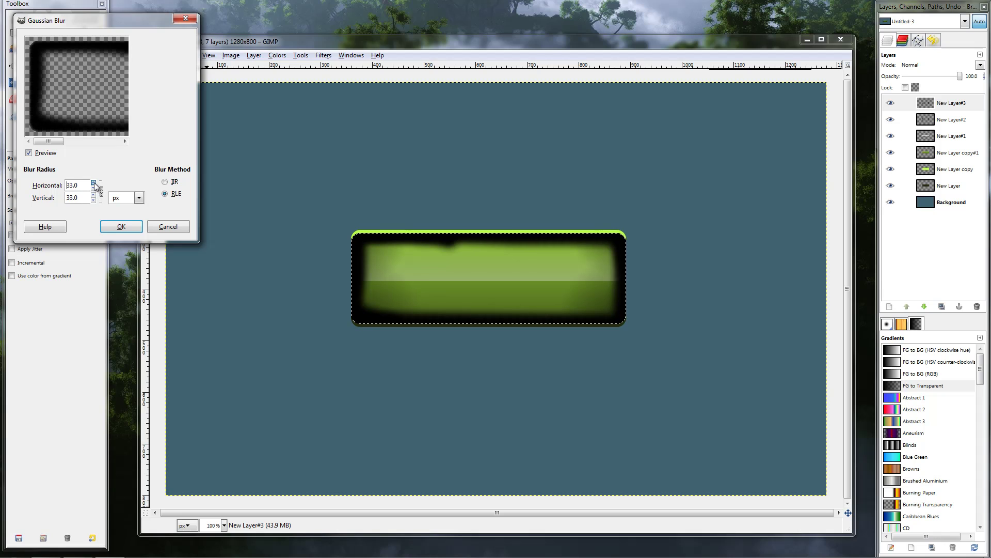
pyautogui.scroll(20, 94, 185)
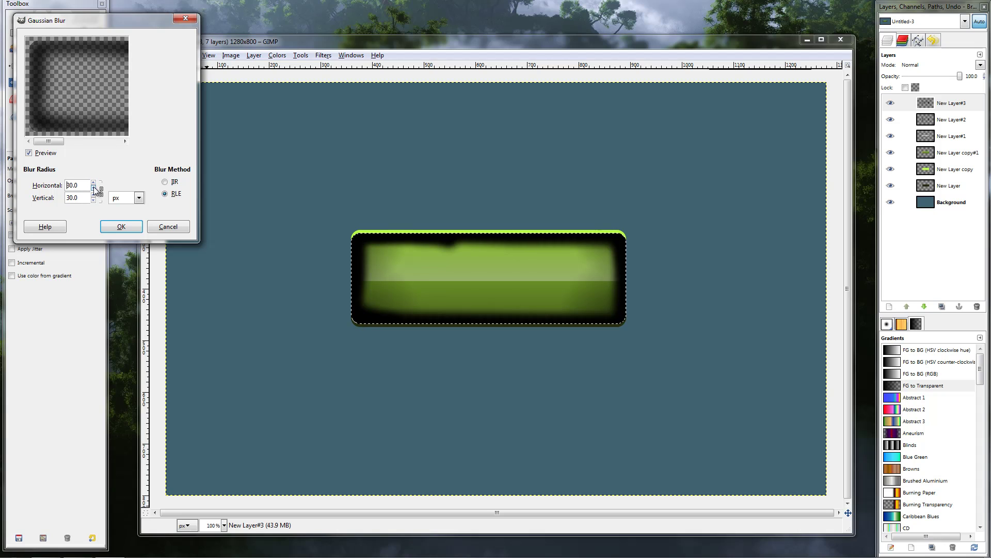
pyautogui.click(122, 226)
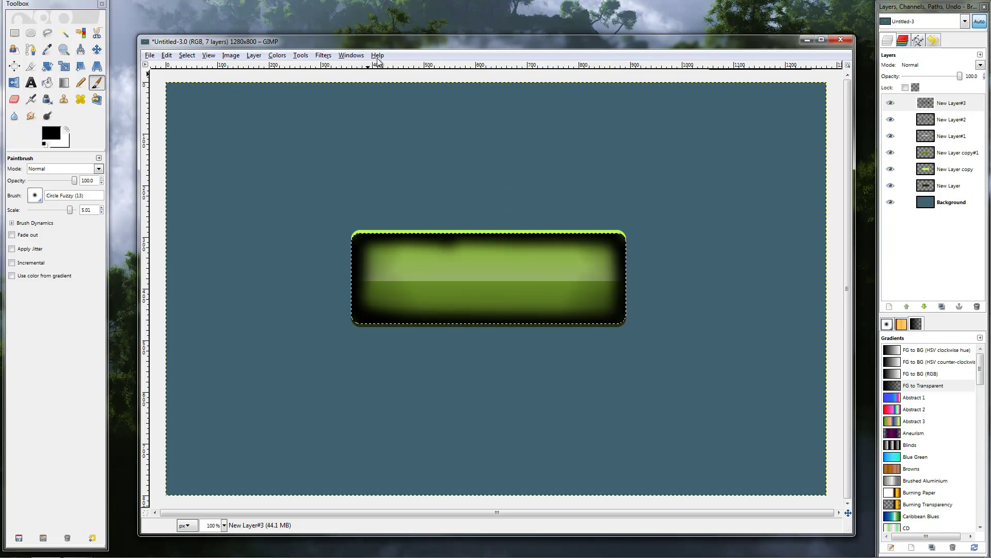
# - Blur the black edge strokes on New Layer#3 again with a 31 px horizontal and vertical Gaussian Blur
pyautogui.click(324, 55)
pyautogui.moveTo(332, 117)
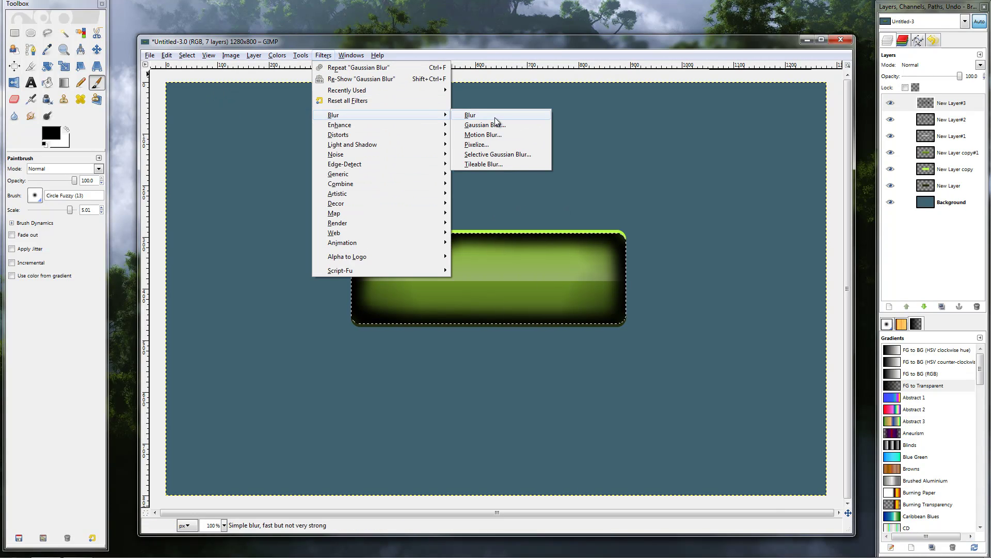
pyautogui.click(494, 125)
pyautogui.click(93, 182)
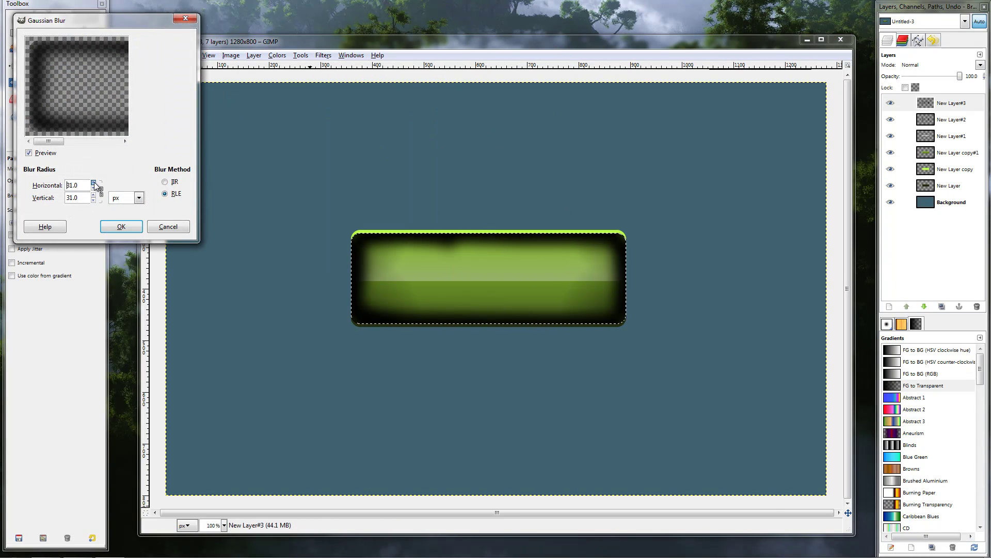
pyautogui.click(121, 226)
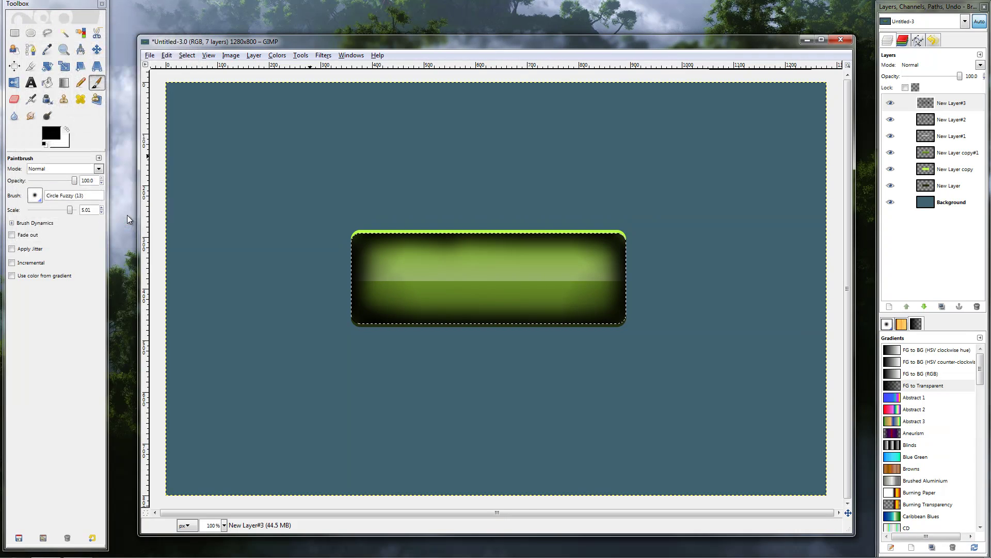
# - Clear the selection and lower the opacity of New Layer#3 to 28
pyautogui.click(187, 55)
pyautogui.click(194, 78)
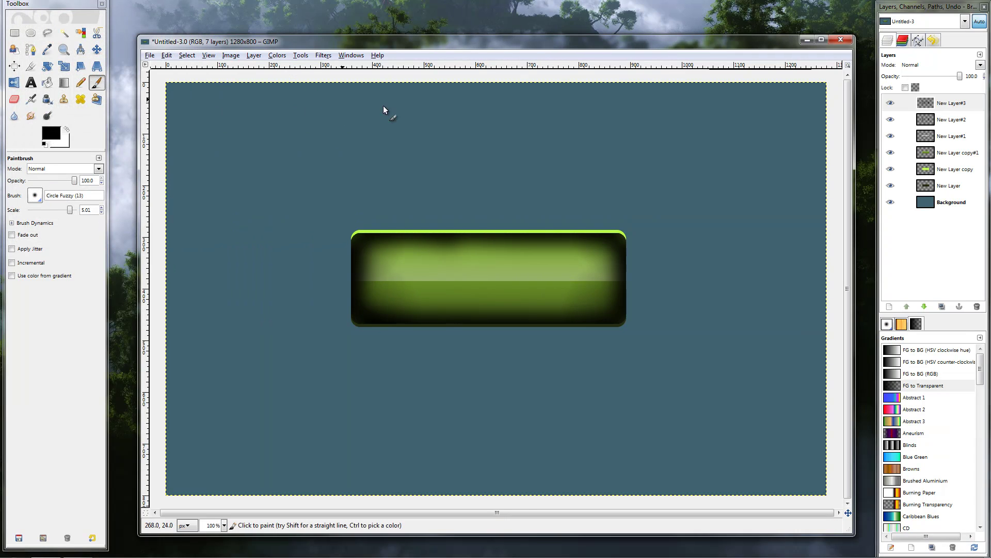
pyautogui.moveTo(959, 76); pyautogui.dragTo(921, 77)
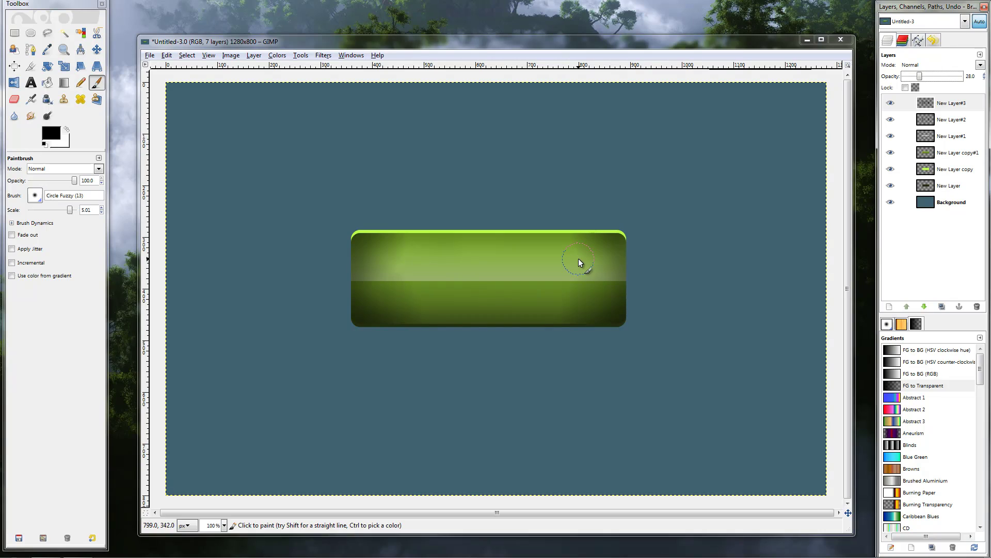
# - Add a transparent 1280 × 800 px layer above New Layer#3 and fill it entirely with black
pyautogui.click(937, 169)
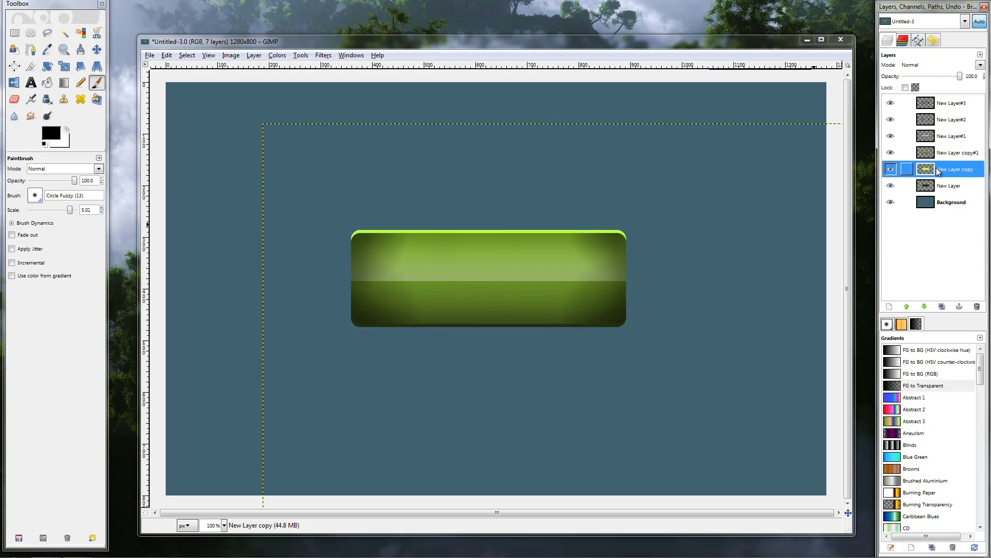
pyautogui.click(930, 154)
pyautogui.click(901, 103)
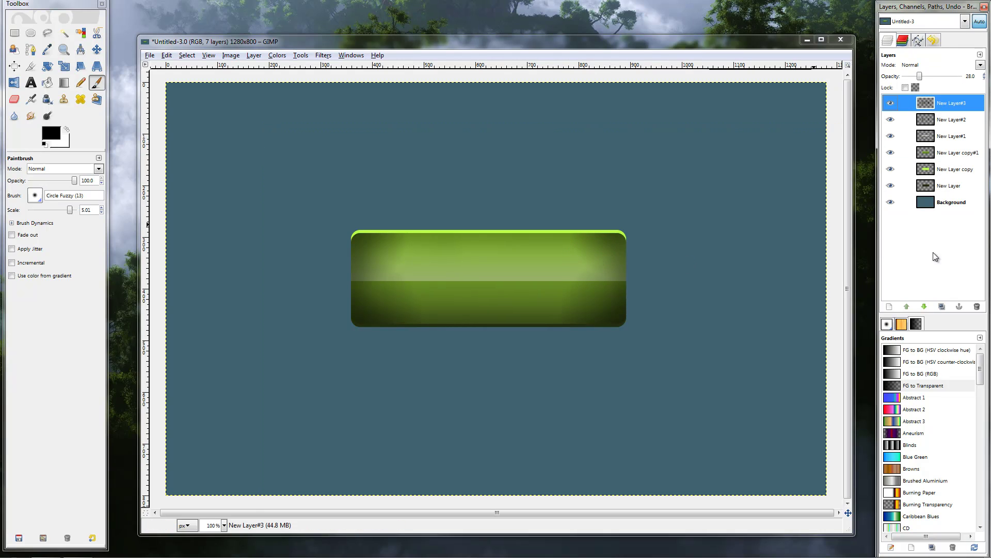
pyautogui.click(889, 306)
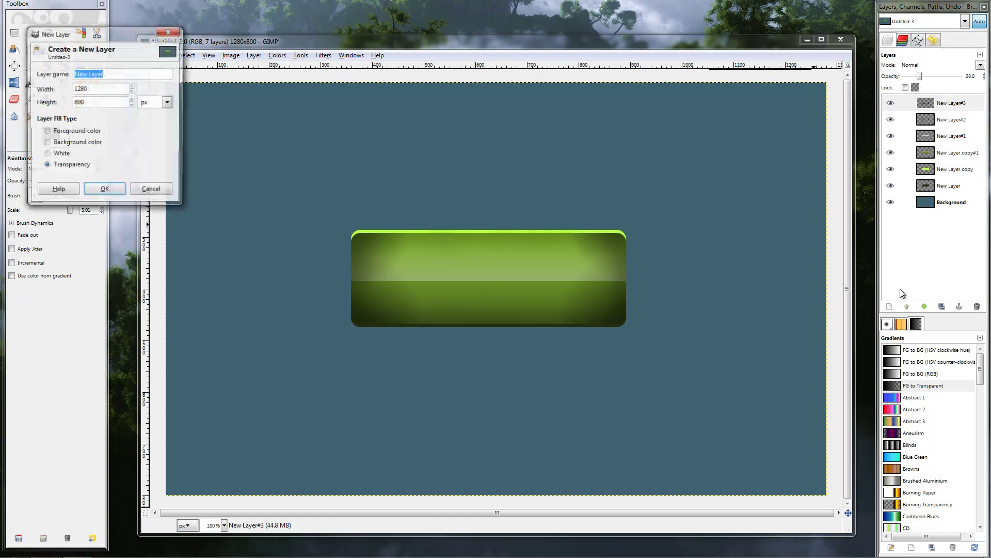
pyautogui.click(115, 195)
pyautogui.click(47, 82)
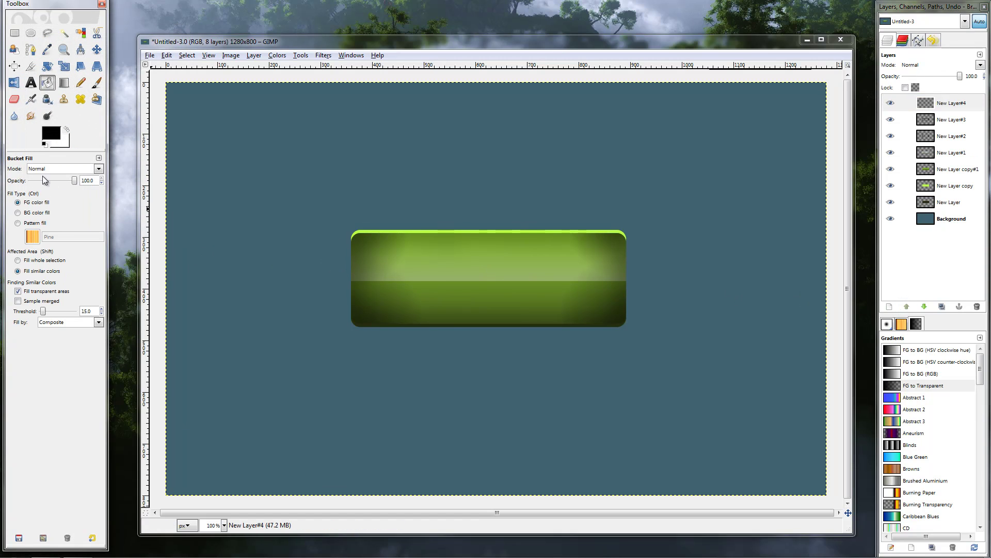
pyautogui.click(246, 202)
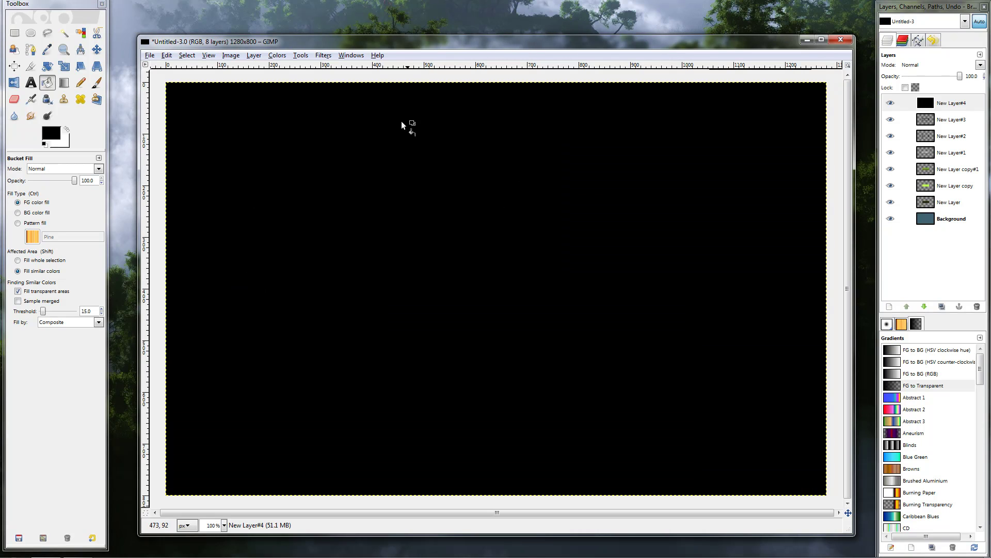
# - Apply a Lens Flare to the black layer, centred at X 646 and Y 409 pixels
pyautogui.click(325, 55)
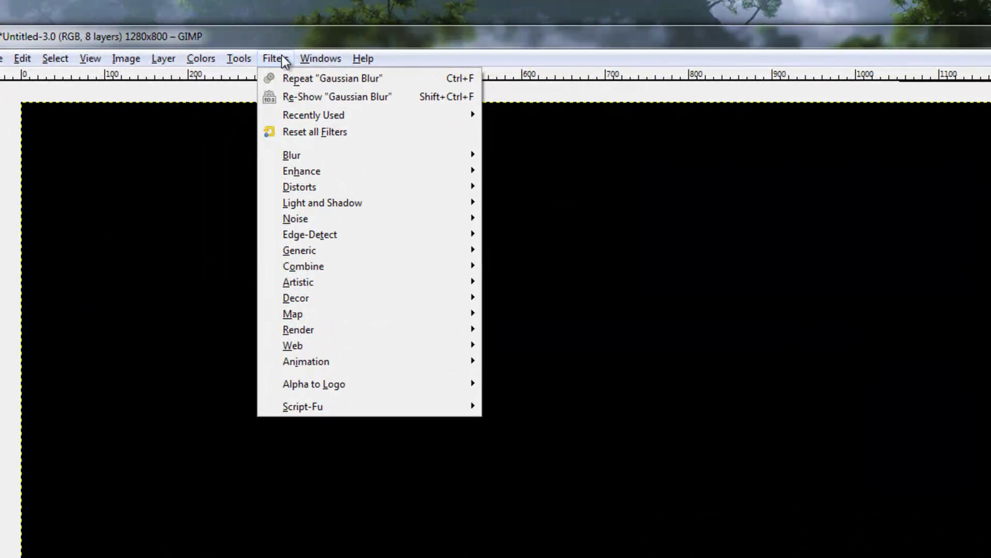
pyautogui.moveTo(330, 207)
pyautogui.click(521, 219)
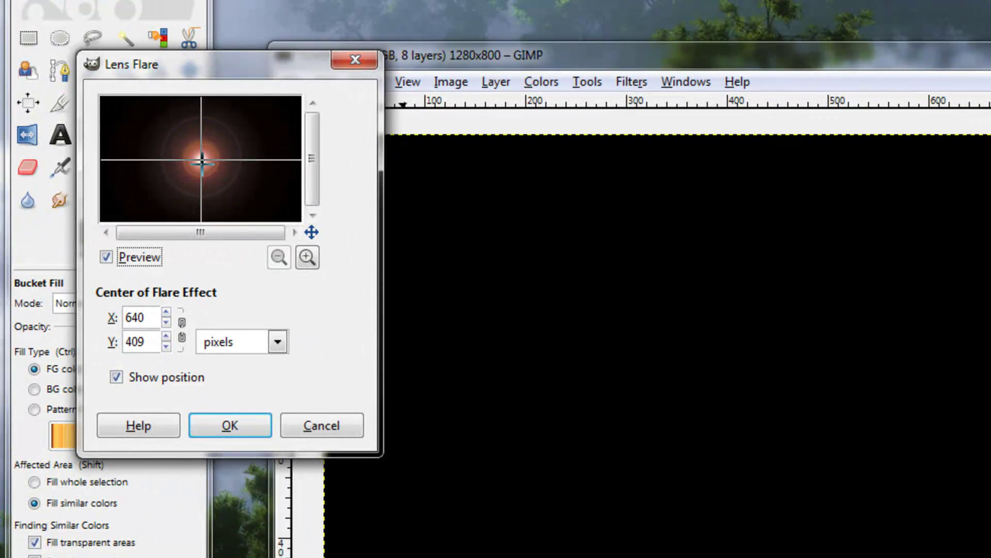
pyautogui.click(18, 125)
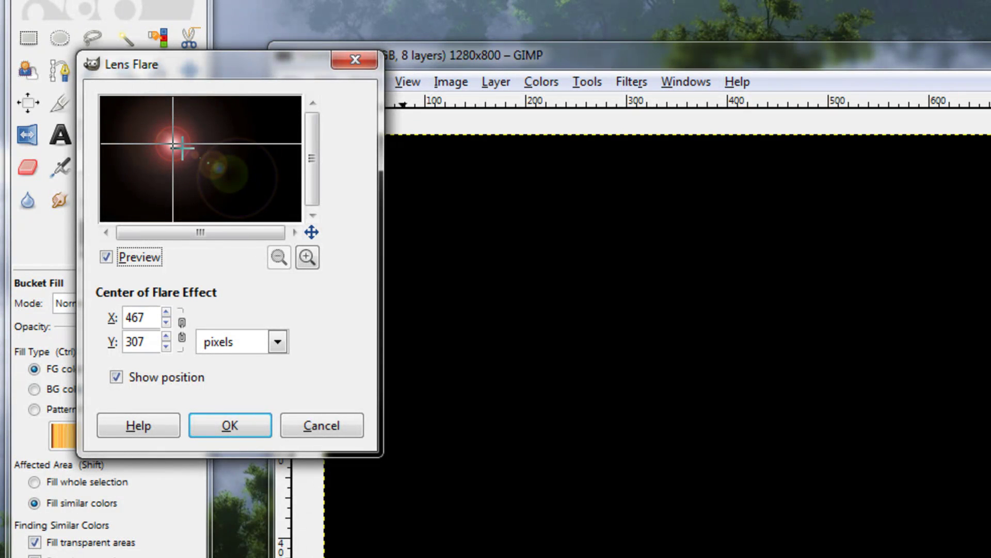
pyautogui.click(202, 156)
pyautogui.click(201, 161)
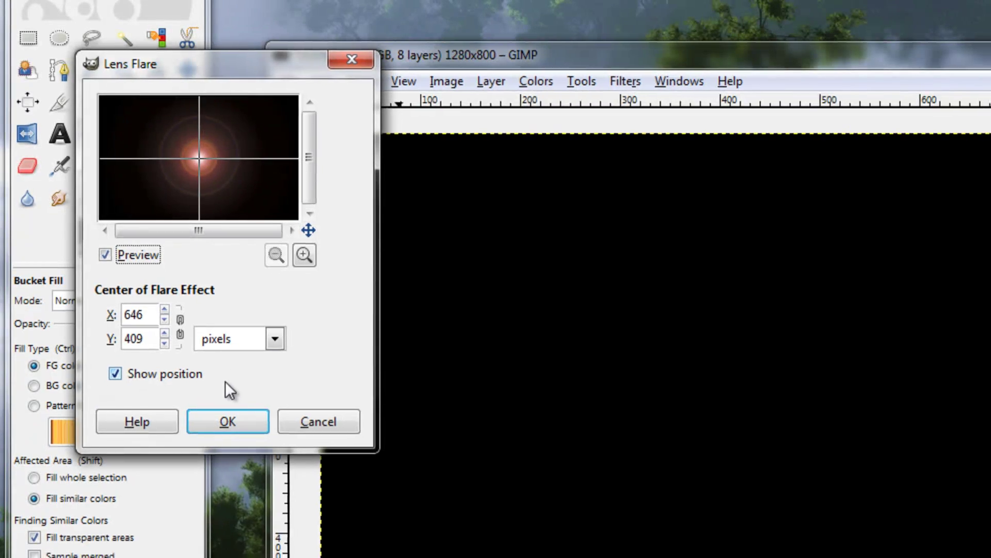
pyautogui.click(227, 421)
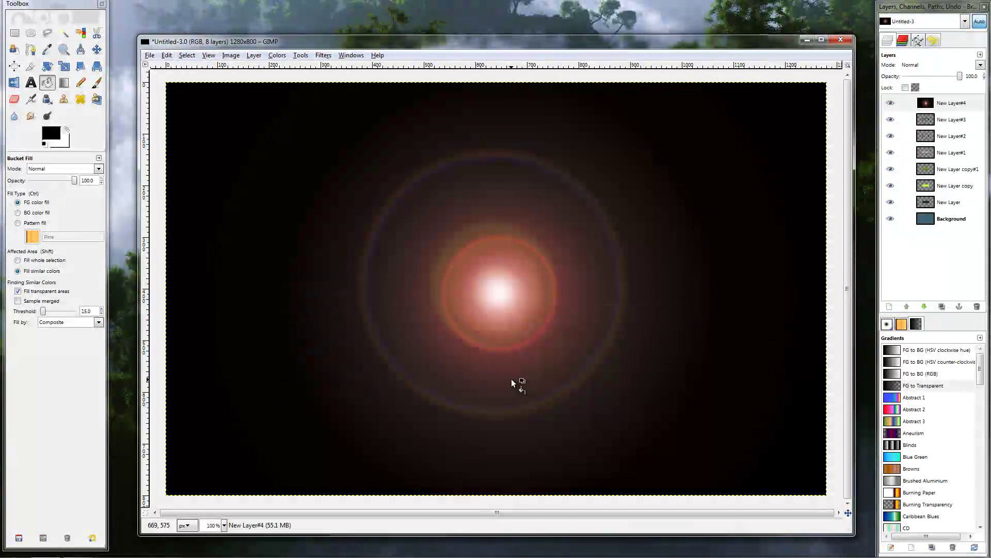
# - Set the lens flare layer's blend mode to Dodge and desaturate the flare
pyautogui.click(908, 65)
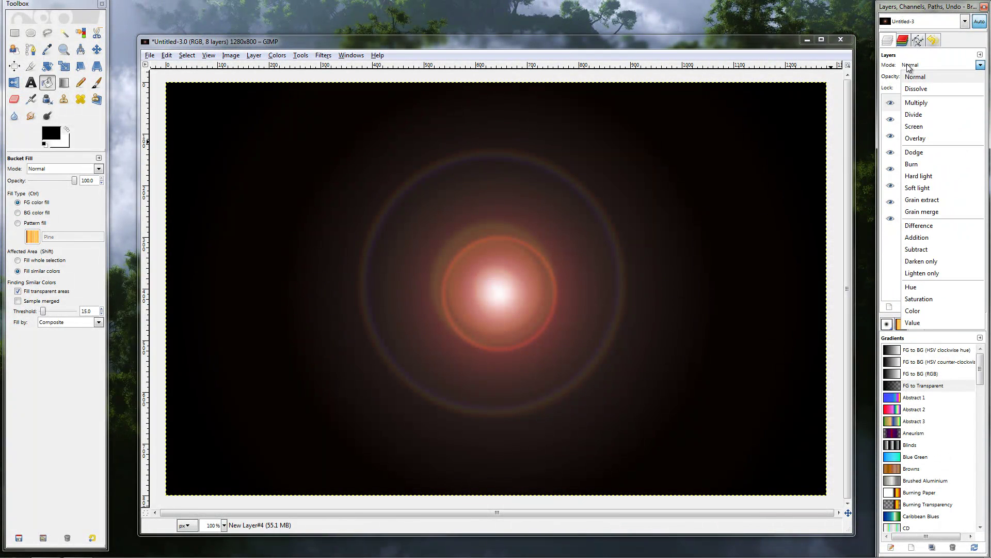
pyautogui.click(921, 153)
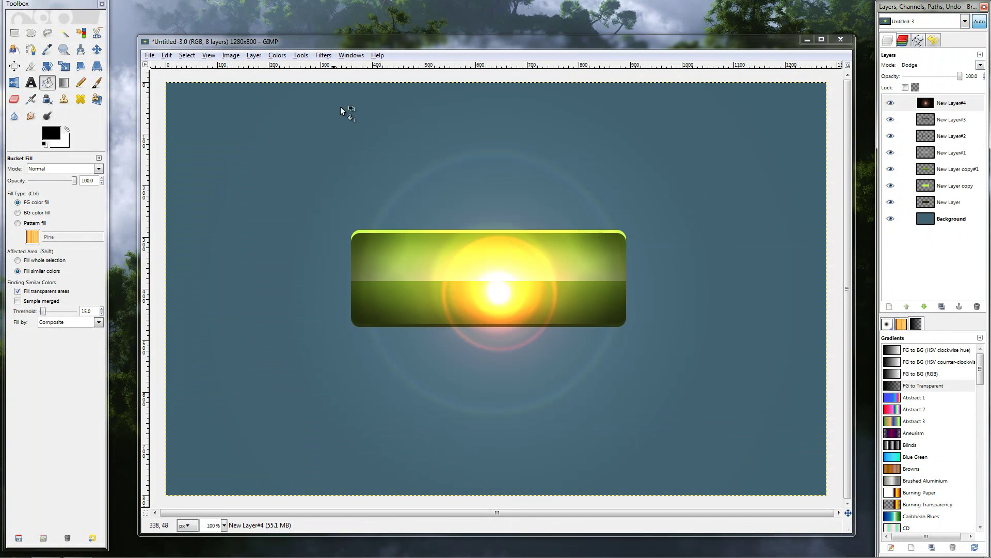
pyautogui.click(231, 56)
pyautogui.moveTo(273, 54)
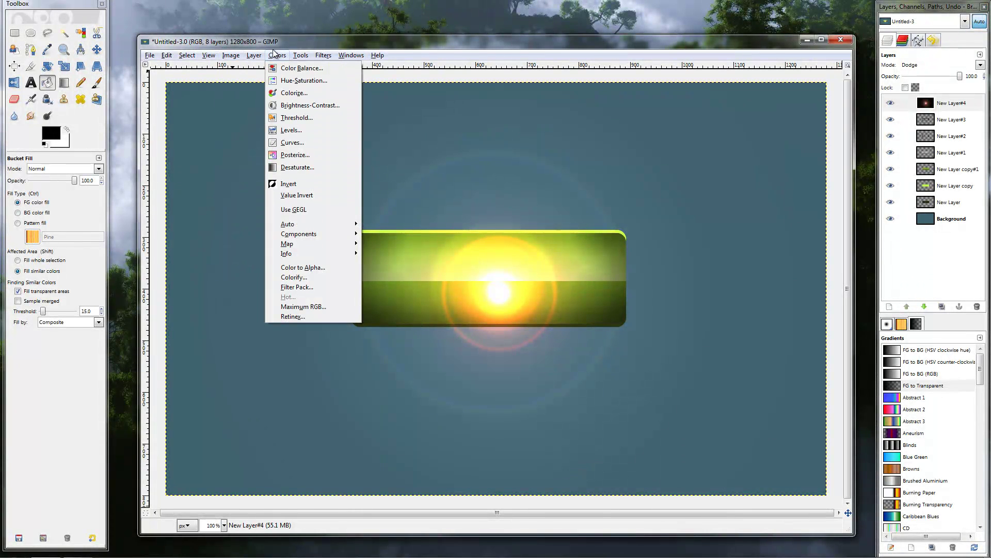
pyautogui.click(308, 166)
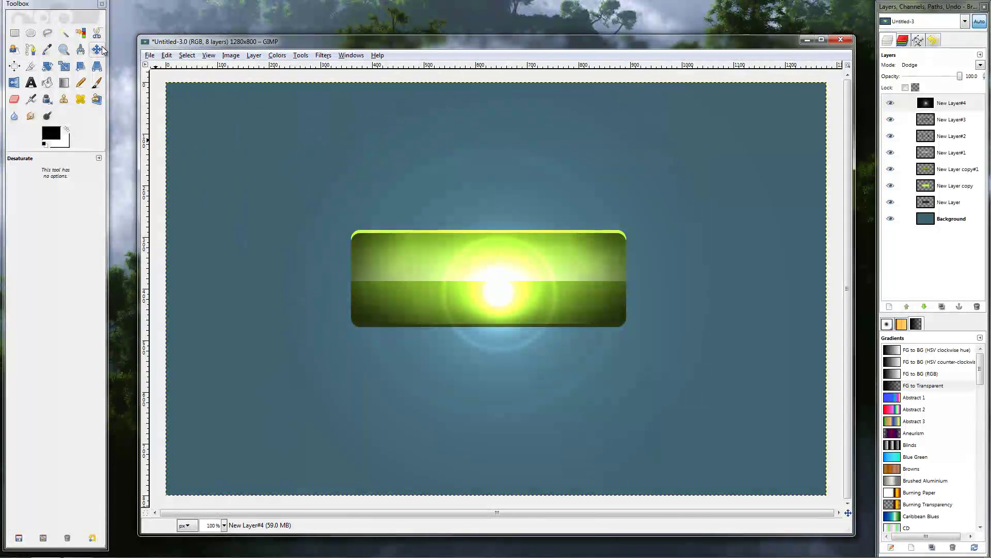
# - Scale the lens flare layer down to a thin strip of 891 × 12 pixels
pyautogui.click(64, 66)
pyautogui.click(532, 231)
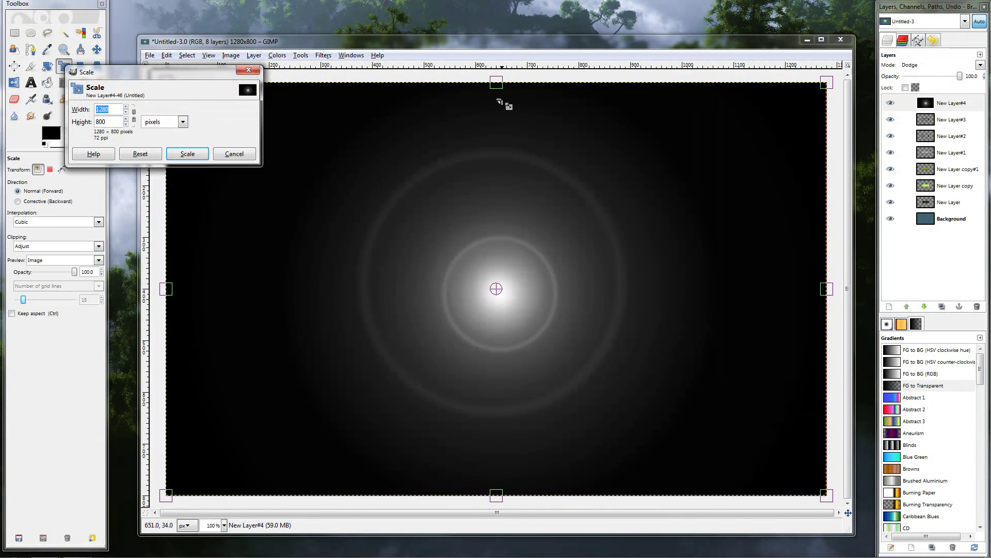
pyautogui.moveTo(500, 136); pyautogui.dragTo(493, 493)
pyautogui.moveTo(826, 490); pyautogui.dragTo(640, 494)
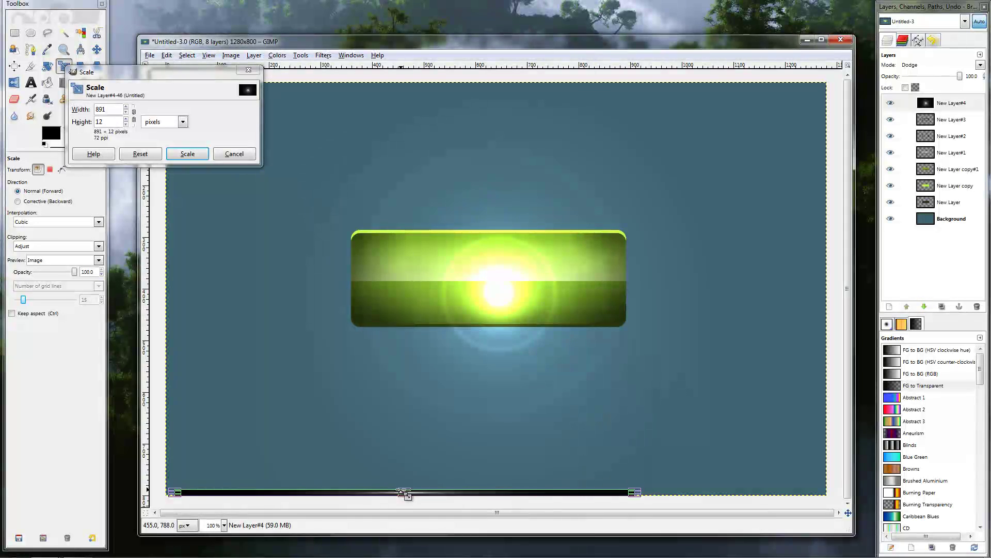
pyautogui.press('Return')
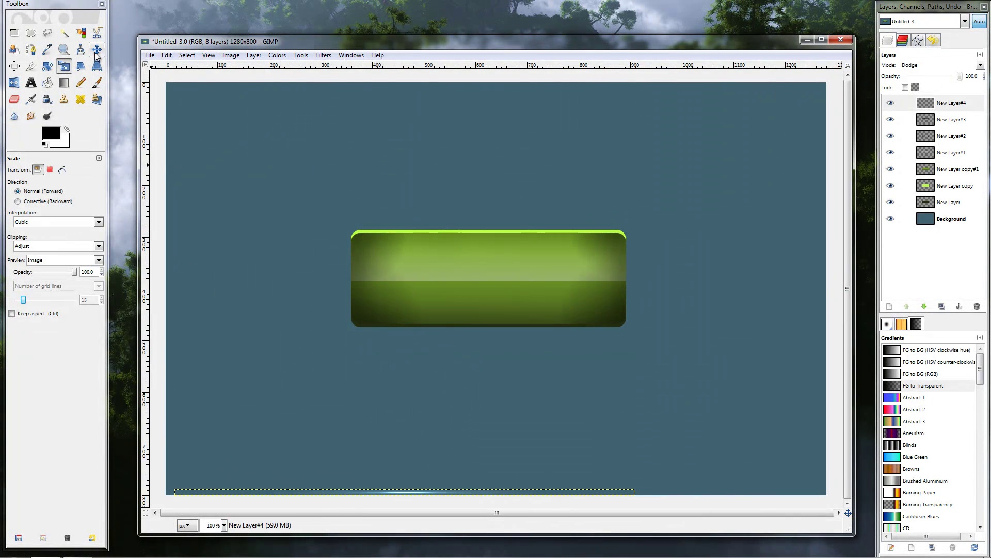
# - Move the flare strip onto the button's upper edge, and place a duplicate of it along the lower edge
pyautogui.press('m')
pyautogui.moveTo(401, 494); pyautogui.dragTo(484, 235)
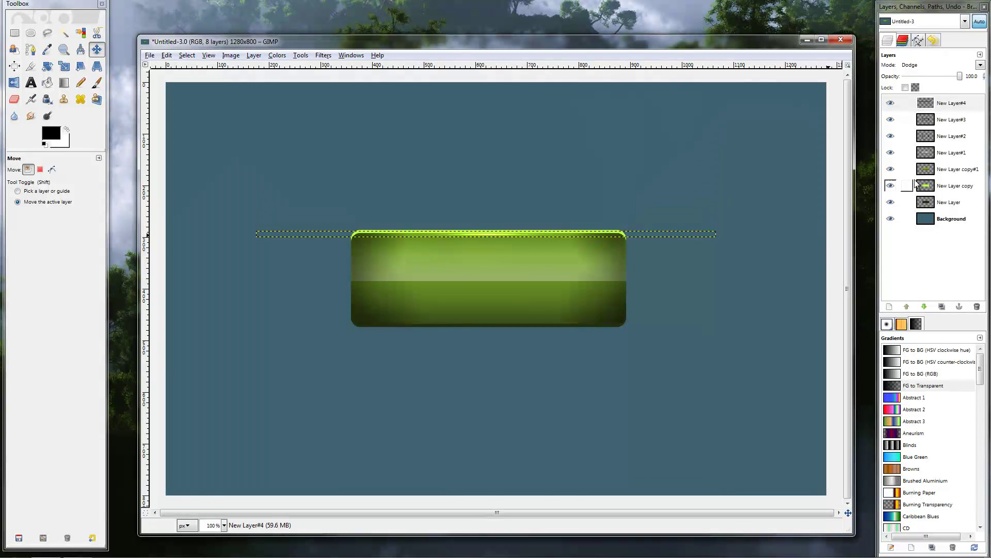
pyautogui.click(942, 307)
pyautogui.moveTo(479, 235); pyautogui.dragTo(481, 323)
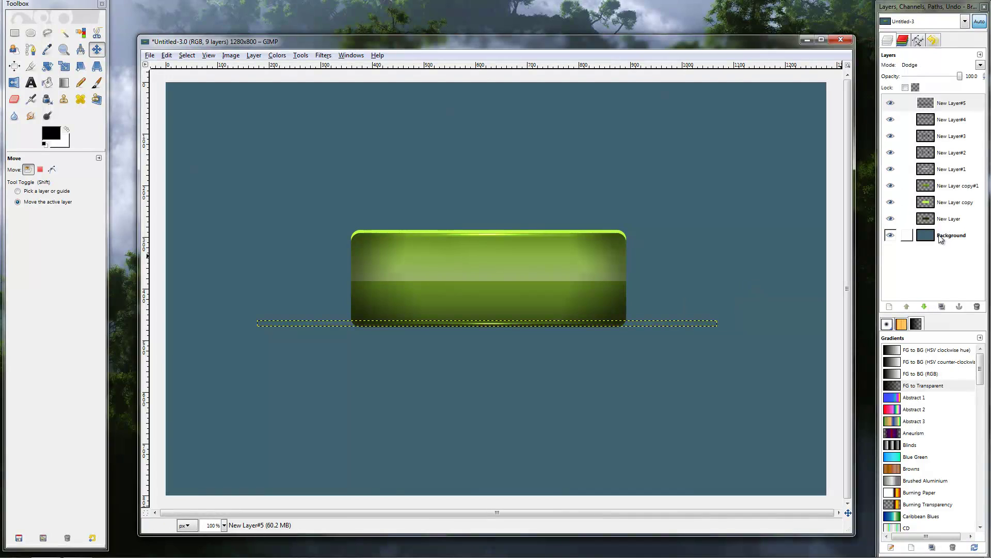
# - Nudge the New Layer#4 flare strip slightly to fine-tune its position on the button's upper edge
pyautogui.click(954, 104)
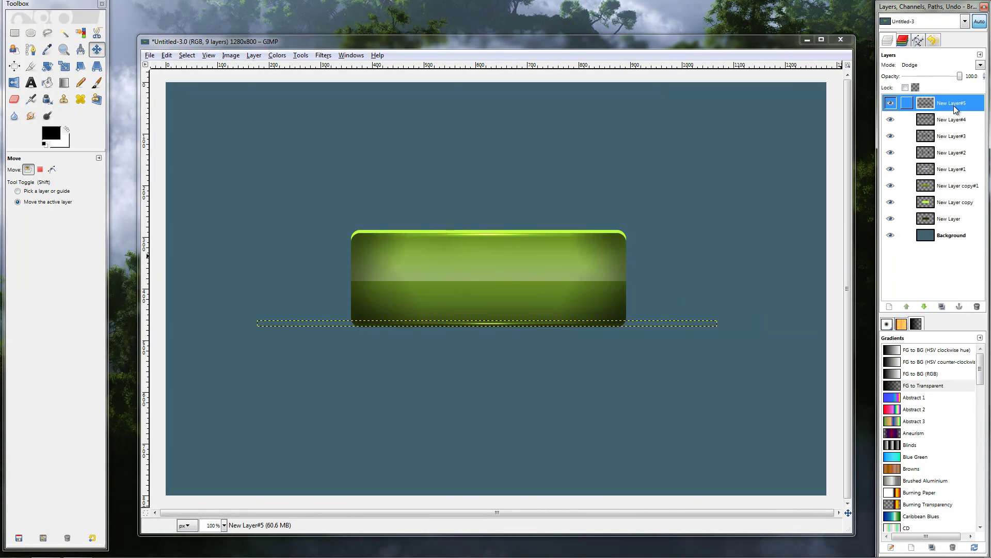
pyautogui.click(953, 120)
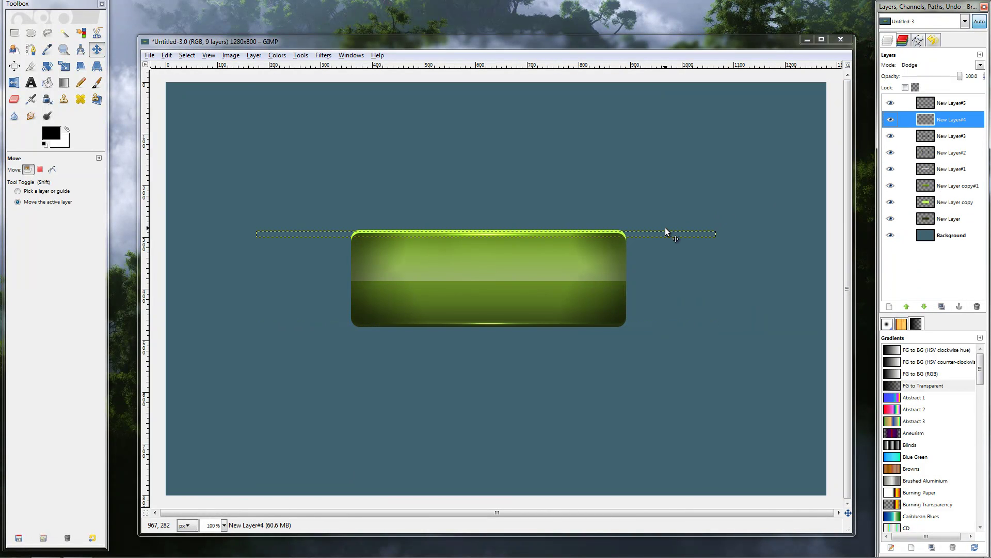
pyautogui.press('pageup')
pyautogui.click(939, 115)
pyautogui.moveTo(533, 233); pyautogui.dragTo(531, 232)
pyautogui.click(923, 239)
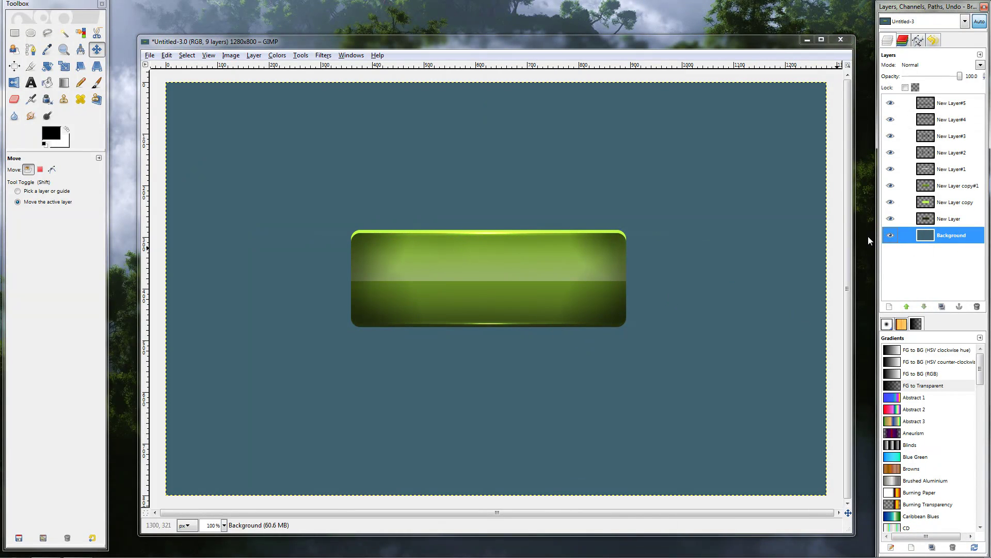
# - Set the blend mode of New Layer#2 to Overlay
pyautogui.click(907, 155)
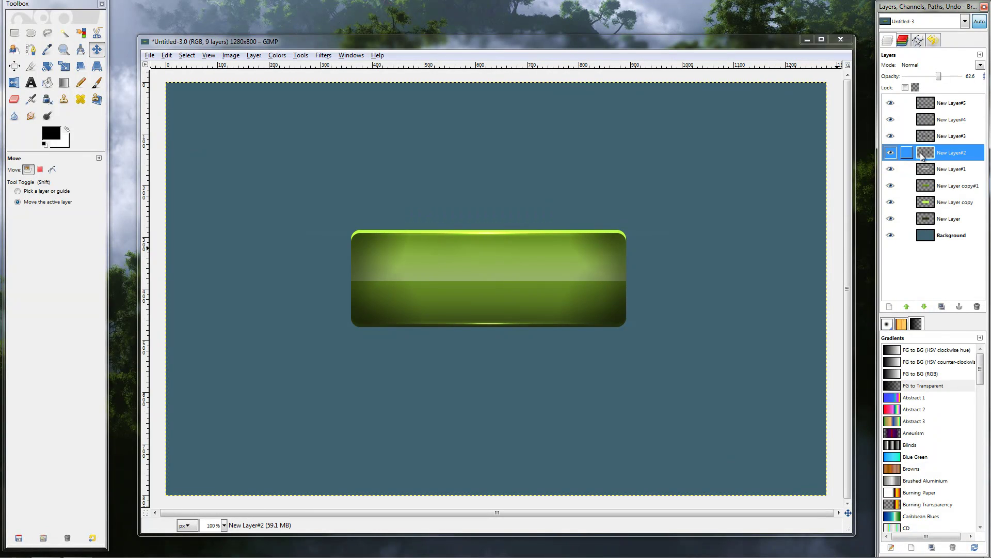
pyautogui.click(923, 66)
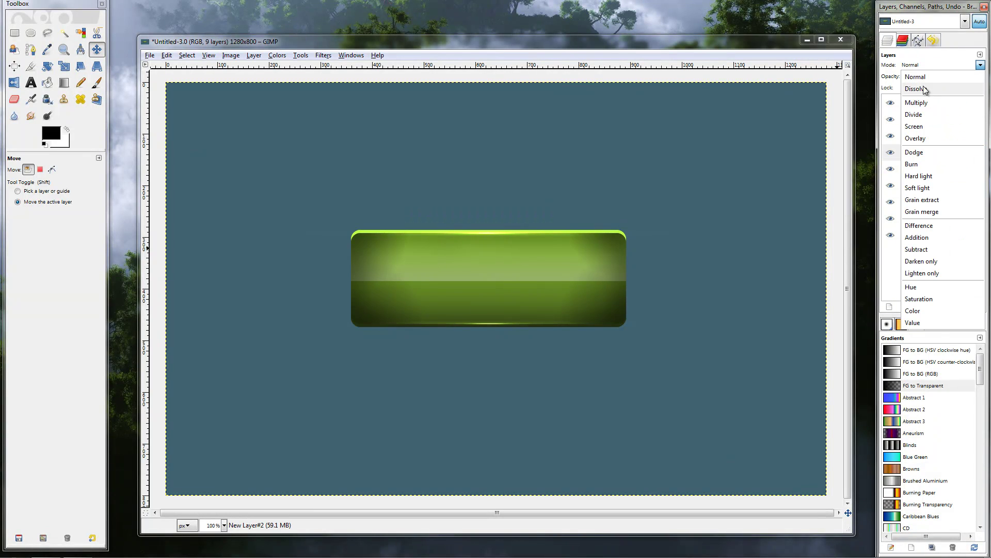
pyautogui.click(917, 138)
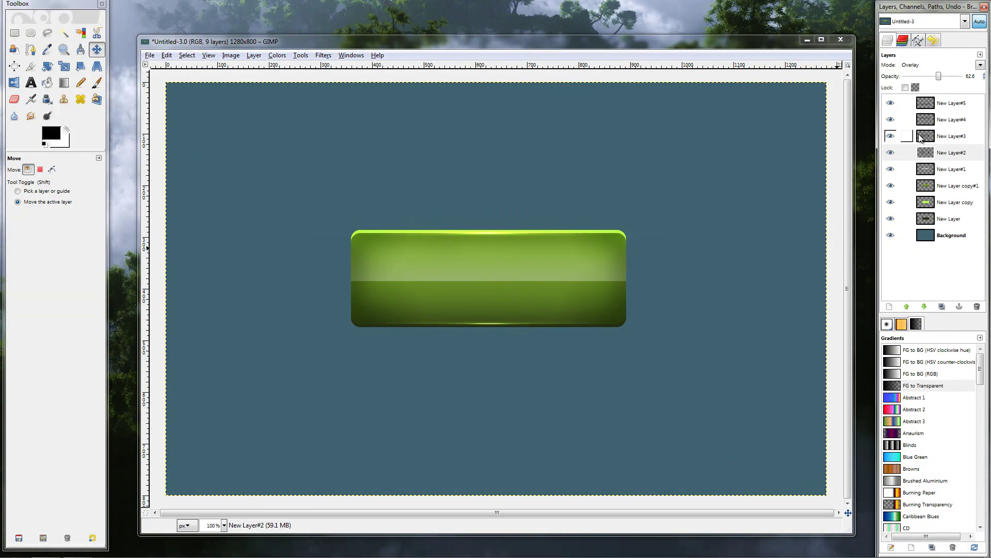
# - Add a transparent 1280 × 800 px layer above New Layer#5
pyautogui.keyDown('alt'); pyautogui.click(929, 103); pyautogui.keyUp('alt')
pyautogui.click(889, 307)
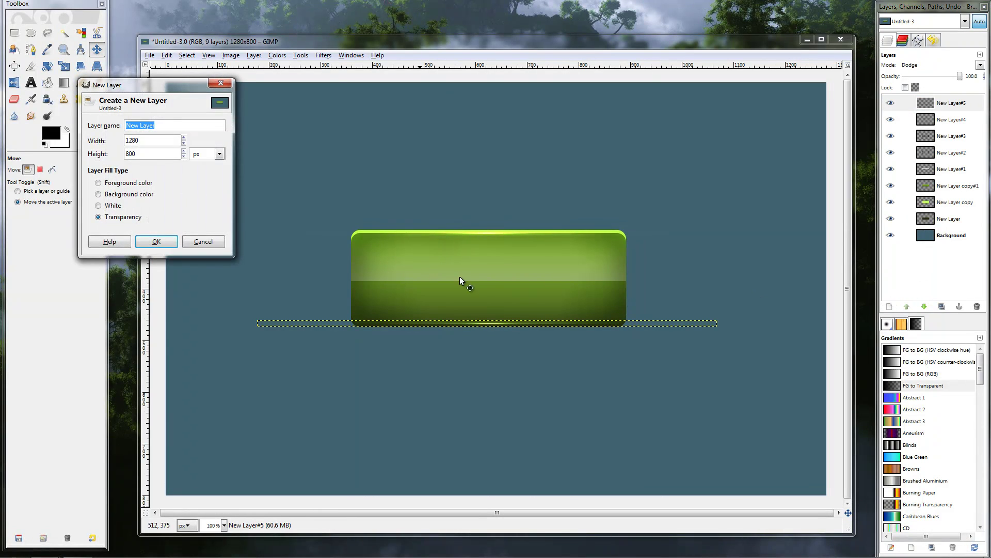
pyautogui.click(142, 239)
# - Add the black text "button" in 81 px Blade Runner Movie Font inside a frame of about 455 × 142 px on the green button
pyautogui.click(31, 83)
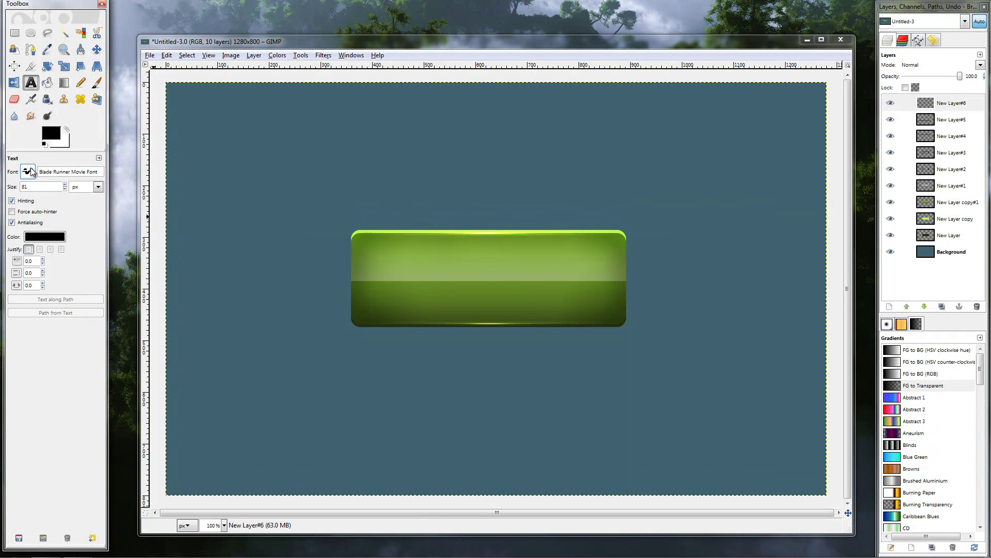
pyautogui.moveTo(377, 245); pyautogui.dragTo(611, 317)
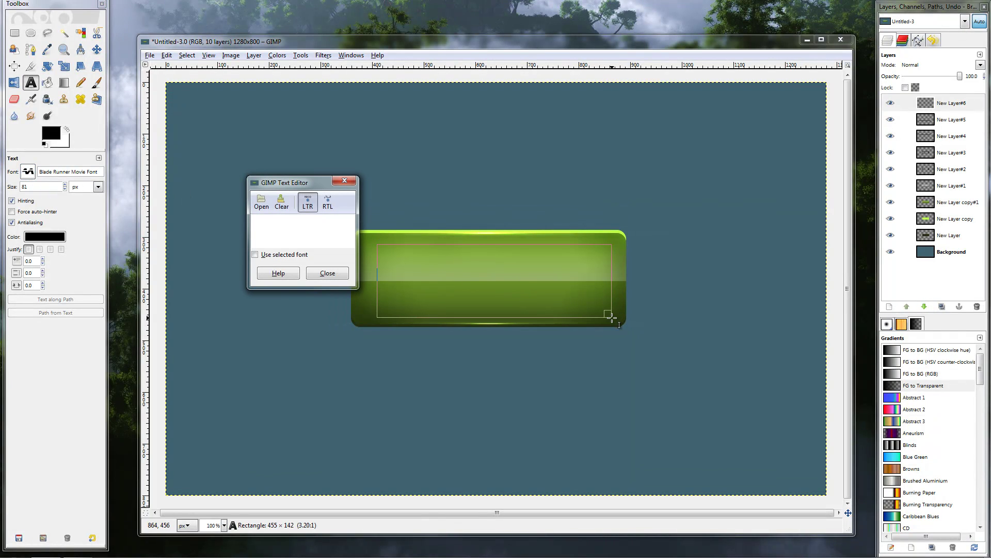
pyautogui.write('button')
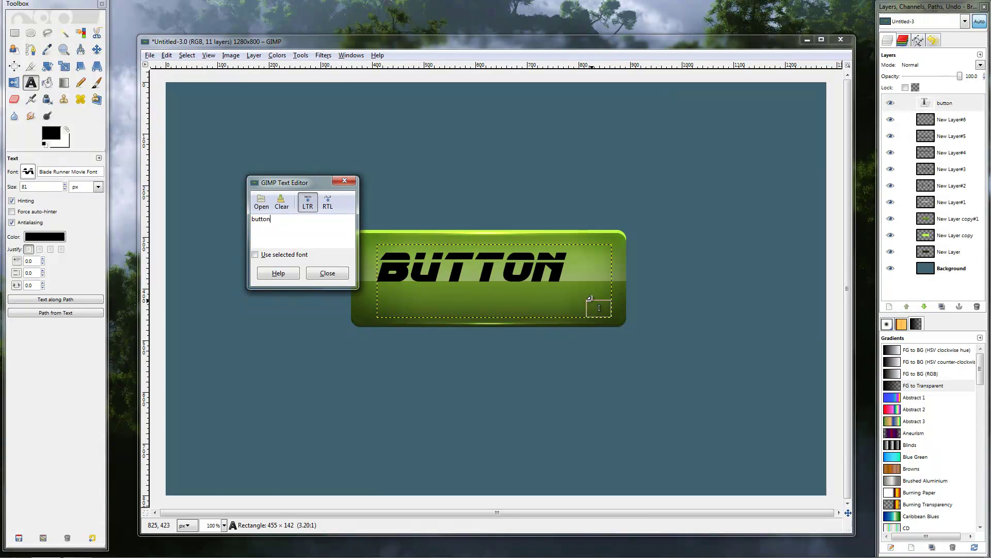
pyautogui.click(327, 273)
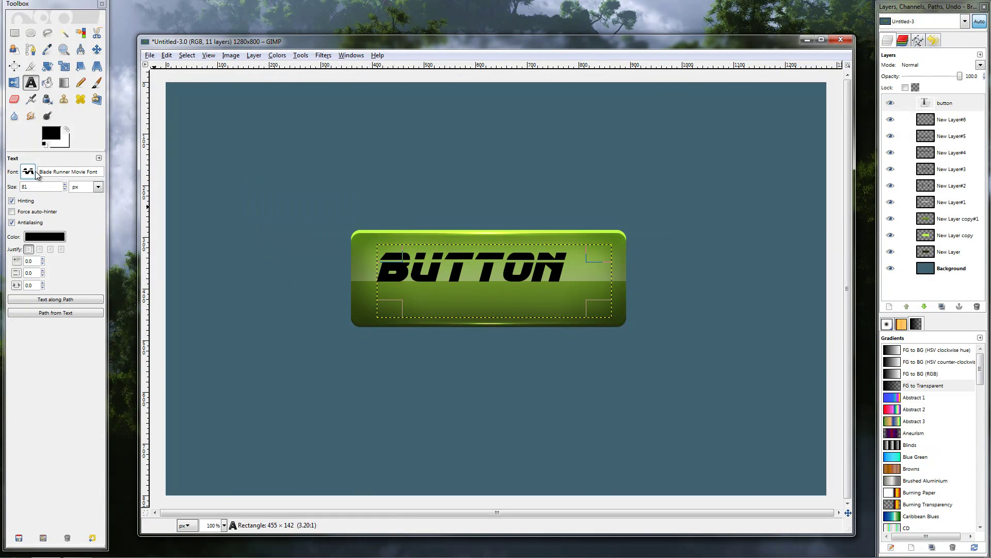
# - Enlarge the "button" text to 98 px and reposition it so the lettering is centred on the green button
pyautogui.click(97, 49)
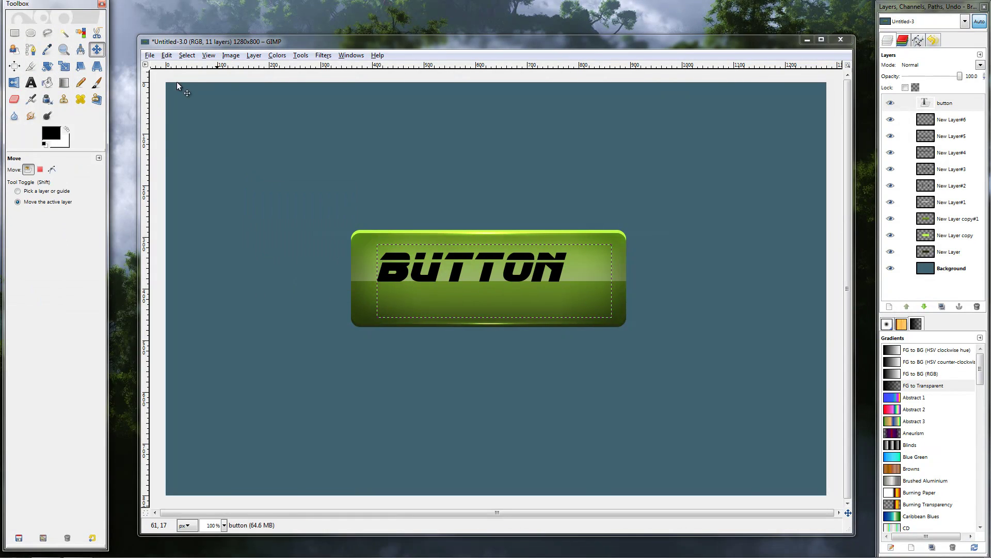
pyautogui.moveTo(427, 276)
pyautogui.mouseDown()
pyautogui.moveTo(447, 287)
pyautogui.moveTo(428, 287)
pyautogui.mouseUp()
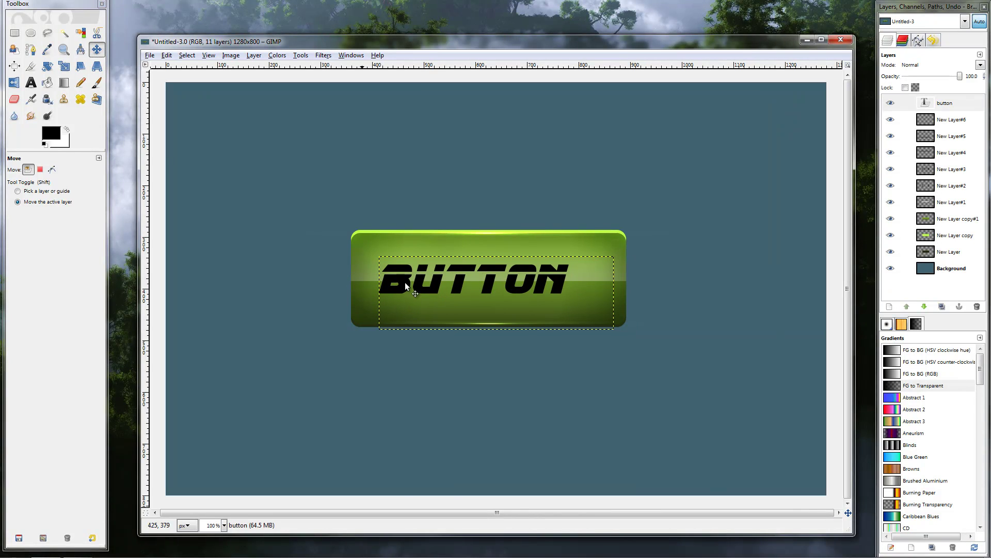
pyautogui.click(34, 83)
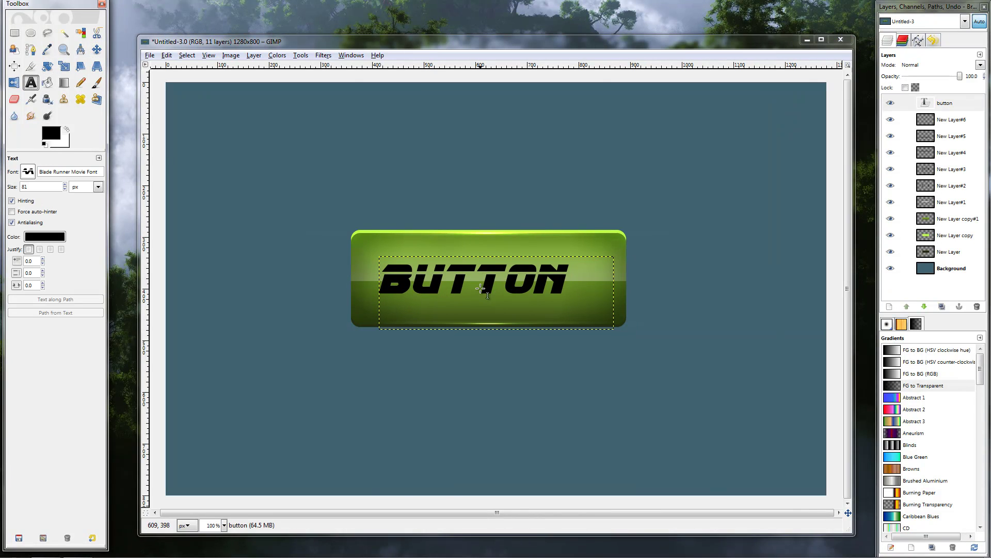
pyautogui.click(65, 184)
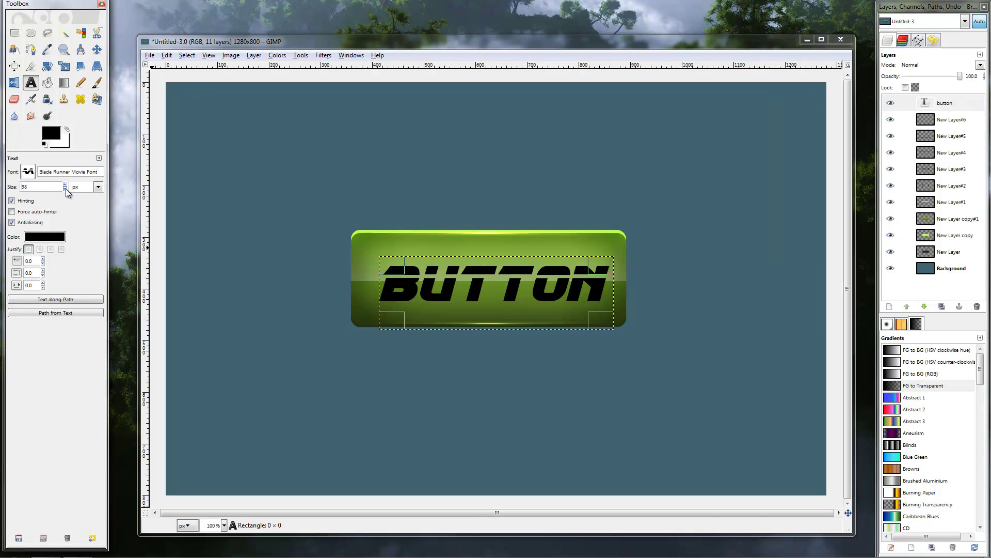
pyautogui.click(96, 49)
pyautogui.moveTo(475, 309); pyautogui.dragTo(465, 303)
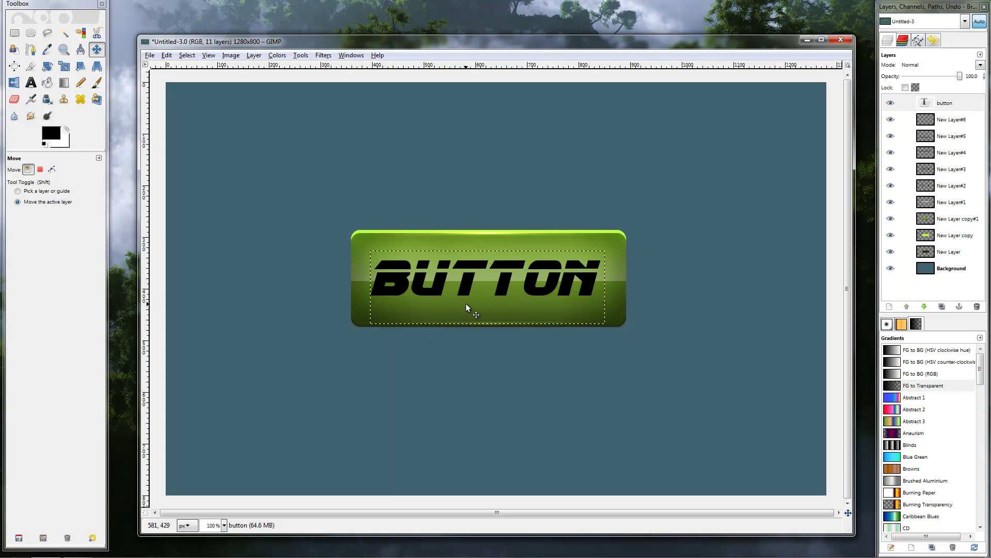
pyautogui.moveTo(476, 299); pyautogui.dragTo(477, 300)
# - Change the colour of the "button" text to dark grey 161616
pyautogui.click(30, 83)
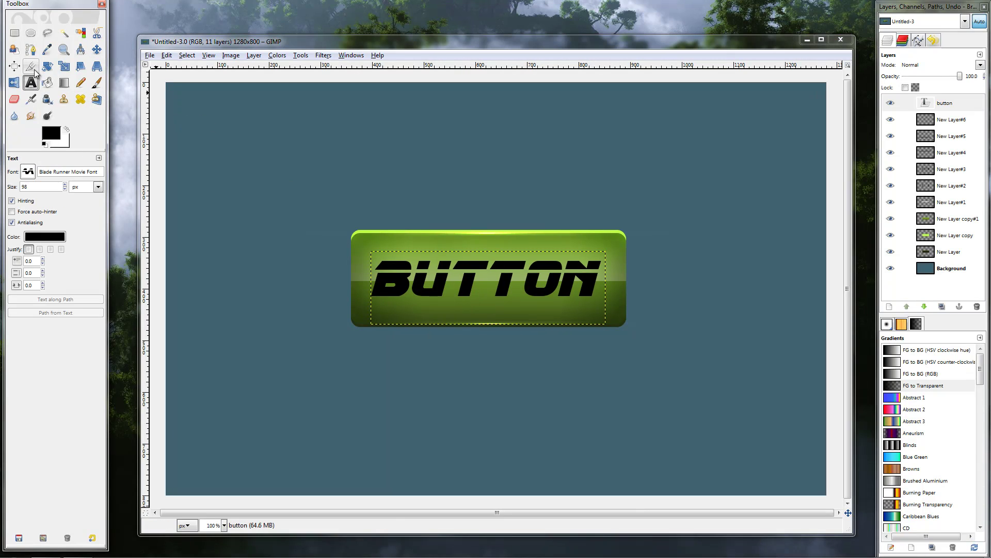
pyautogui.click(494, 280)
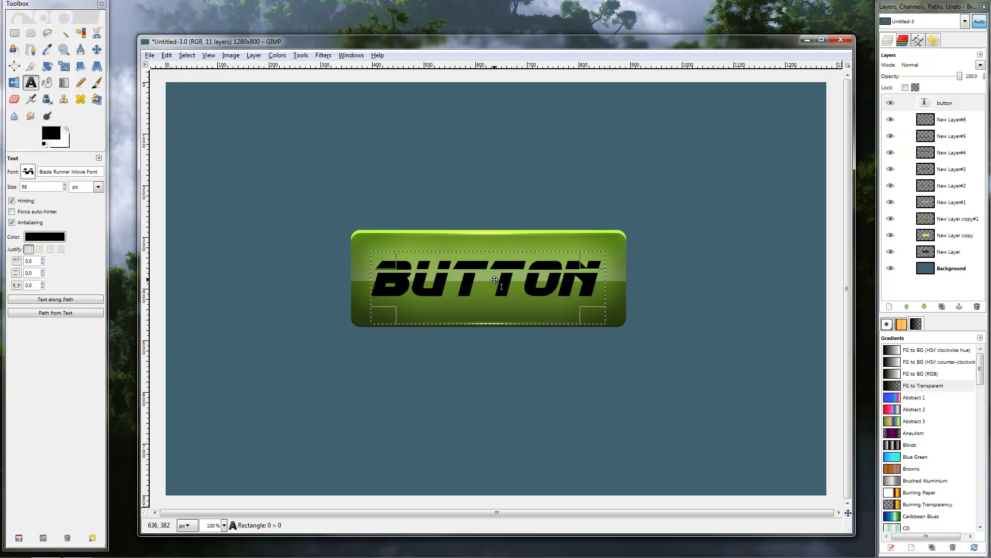
pyautogui.click(45, 237)
pyautogui.moveTo(348, 84); pyautogui.dragTo(594, 54)
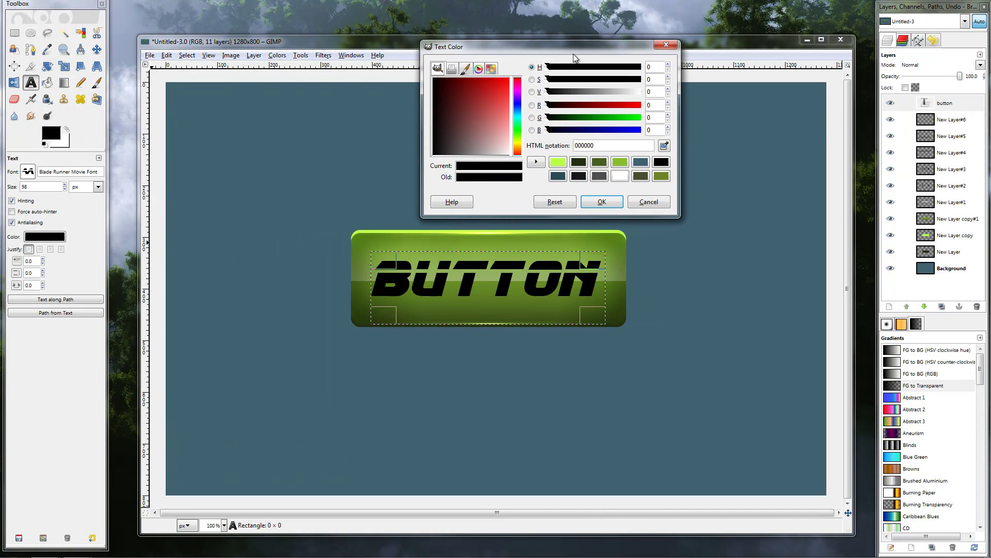
pyautogui.moveTo(472, 138); pyautogui.dragTo(440, 166)
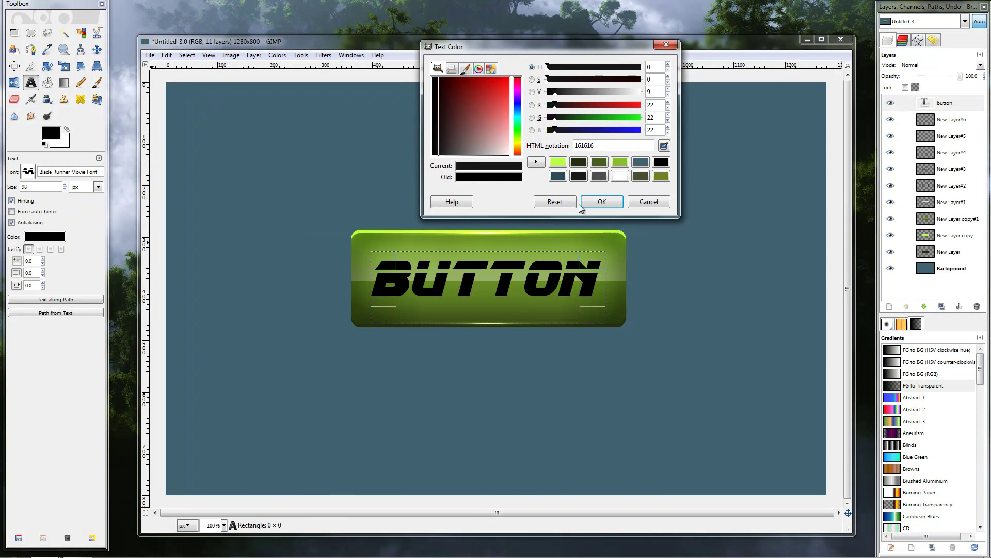
pyautogui.click(602, 202)
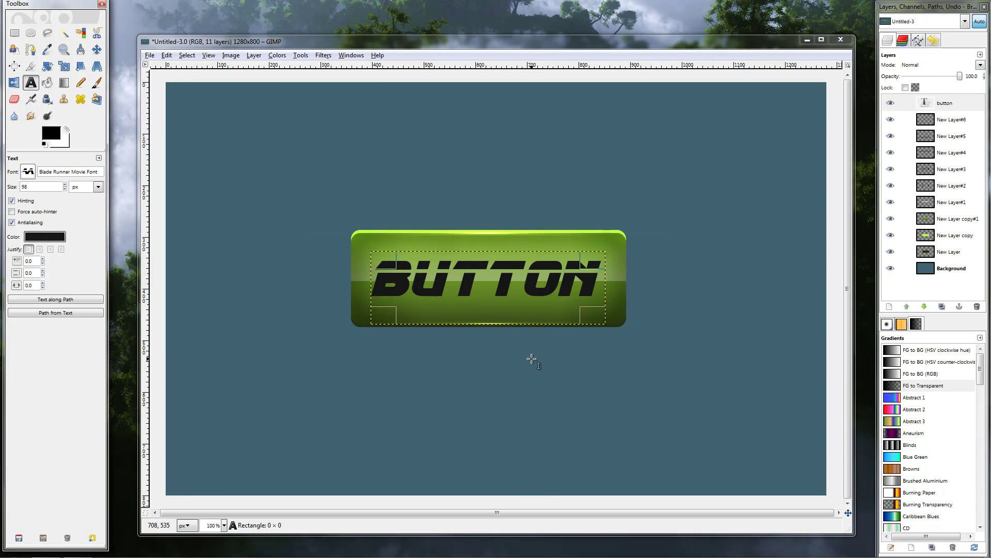
# - Duplicate the "button" text layer
pyautogui.click(63, 49)
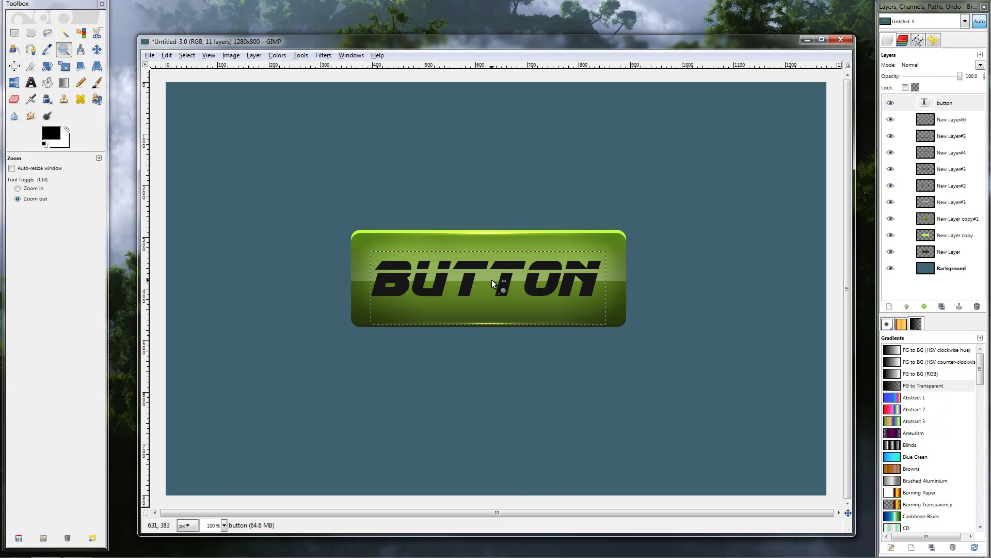
pyautogui.click(491, 282)
pyautogui.click(47, 188)
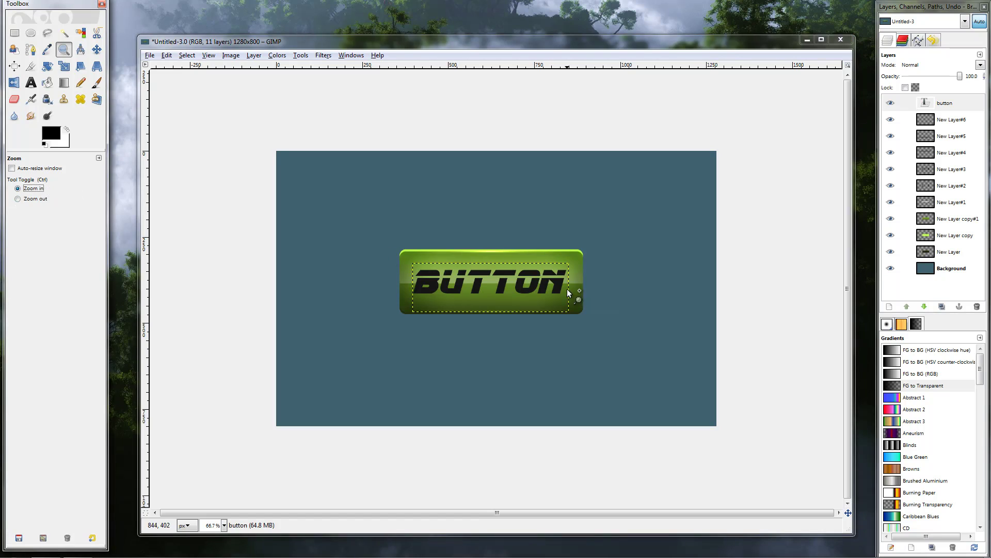
pyautogui.click(511, 291)
pyautogui.click(511, 290)
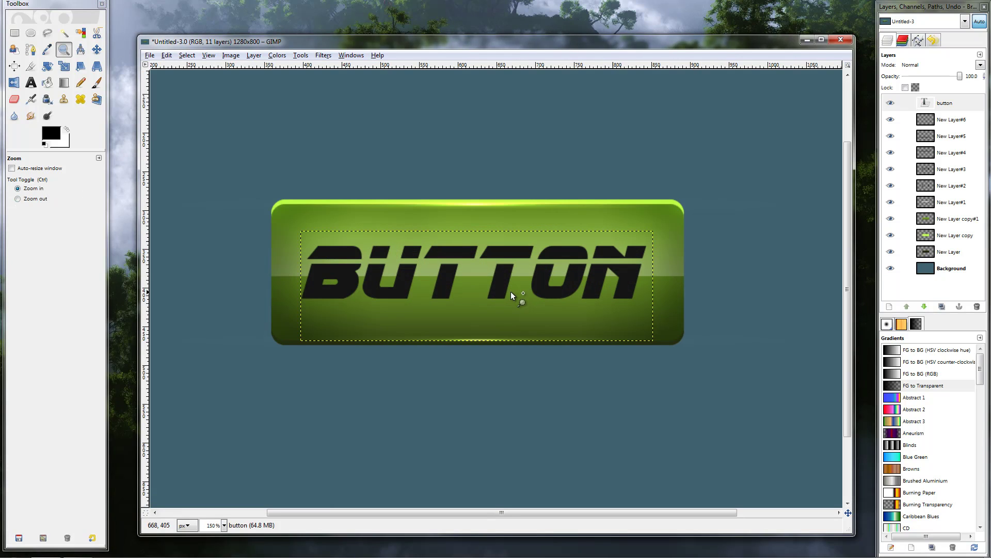
pyautogui.click(484, 272)
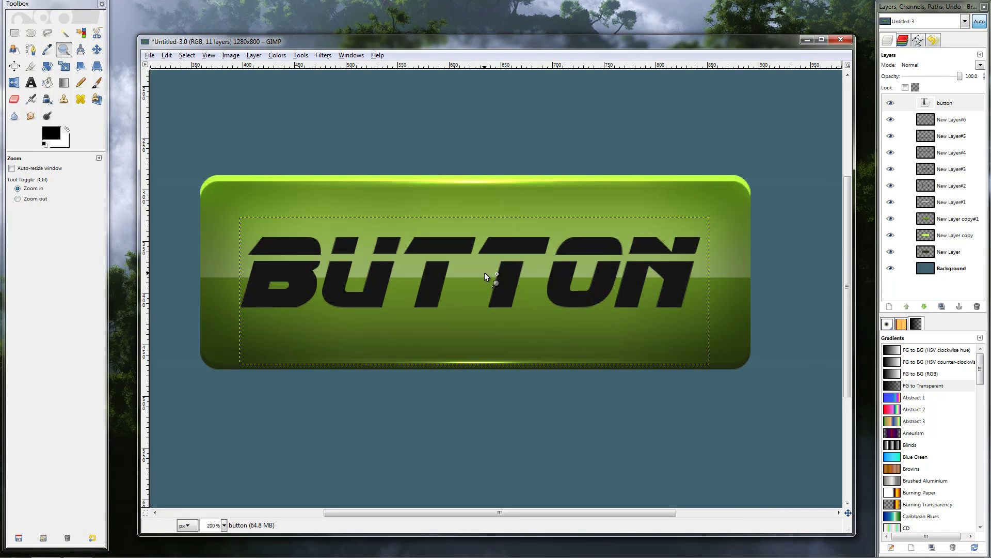
pyautogui.rightClick(926, 105)
pyautogui.press('Escape')
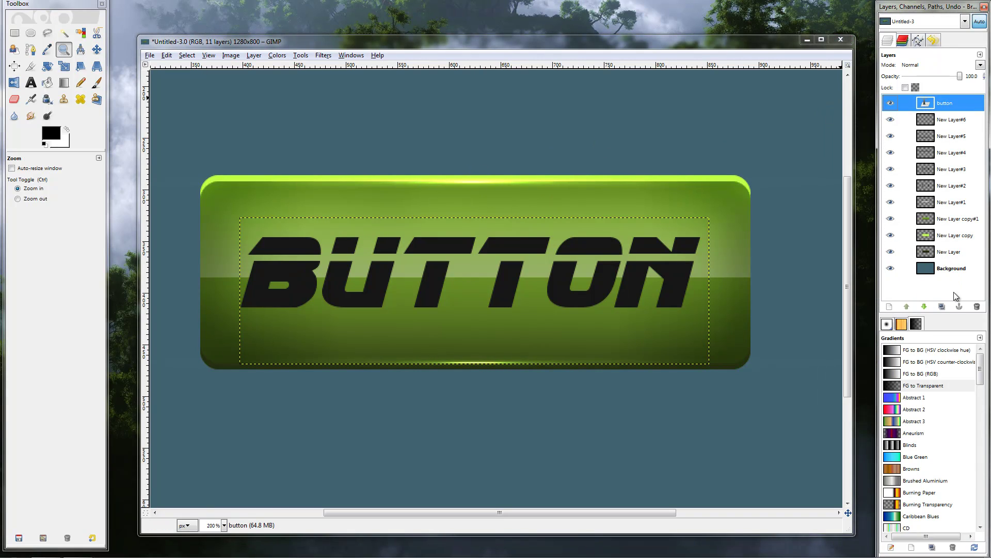
pyautogui.hotkey('shift', 'ctrl', 'd')
# - Change the text colour of the lower "button" text layer to white
pyautogui.click(951, 120)
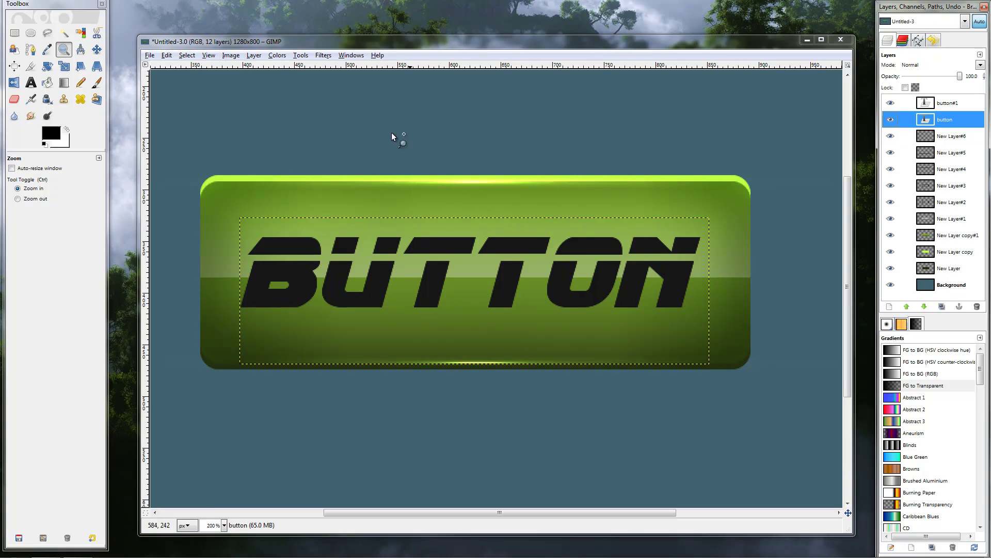
pyautogui.click(31, 82)
pyautogui.click(346, 265)
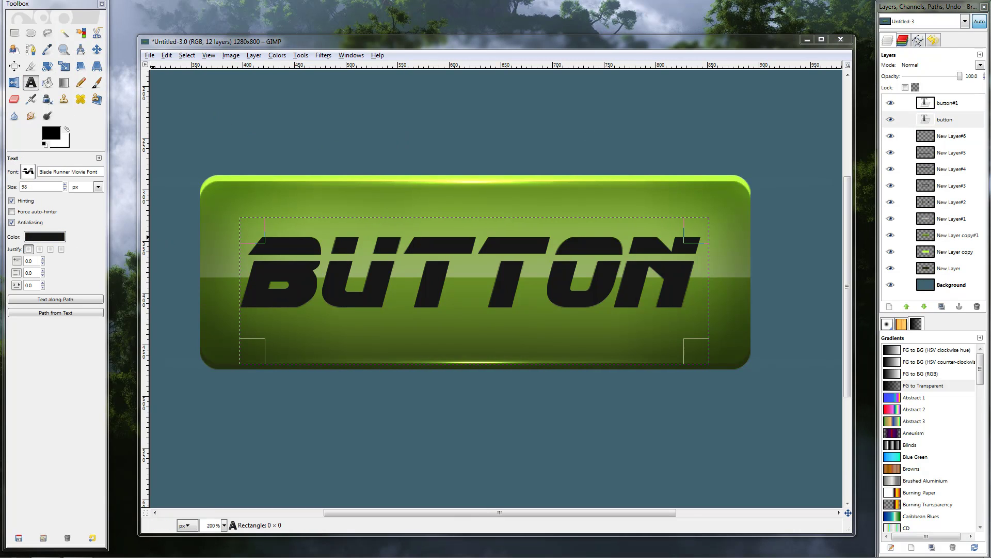
pyautogui.click(44, 237)
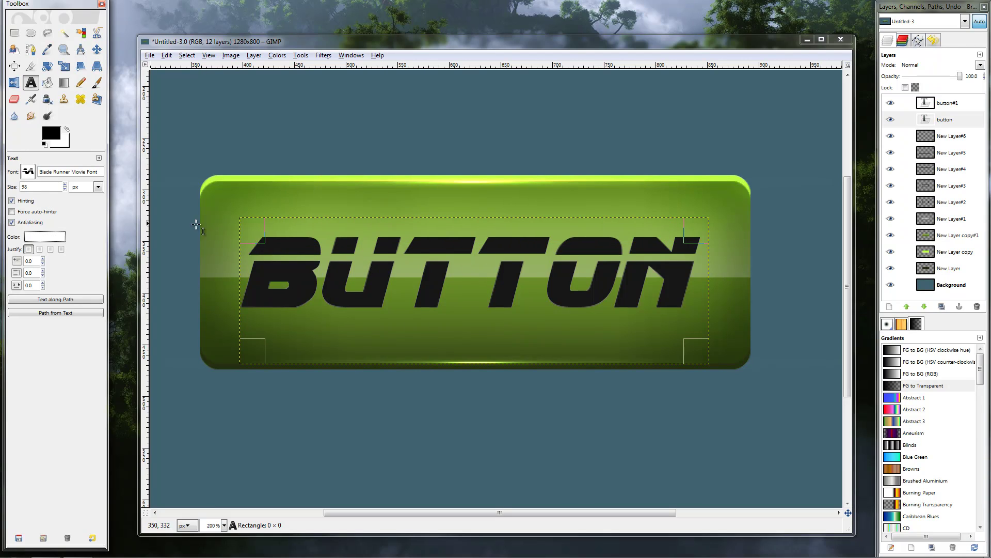
# - Apply a 20 px Gaussian Blur to the lower white text layer and reduce its opacity to 53.3
pyautogui.click(323, 55)
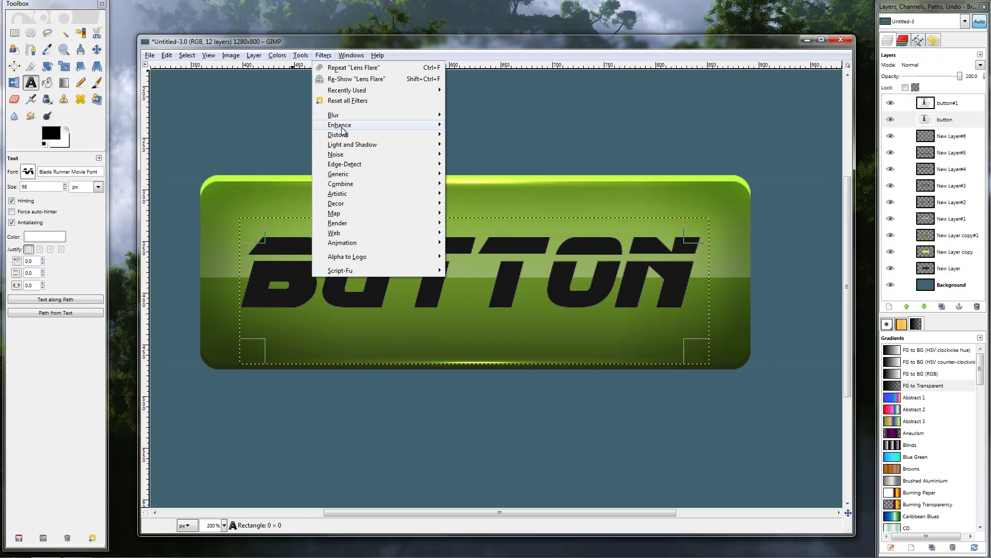
pyautogui.moveTo(333, 114)
pyautogui.click(486, 125)
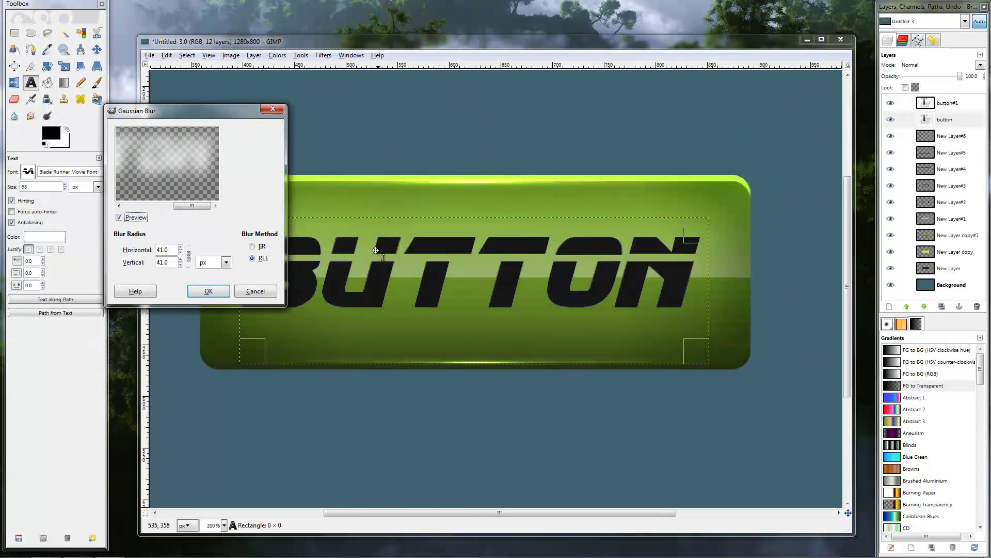
pyautogui.click(181, 265)
pyautogui.click(180, 265)
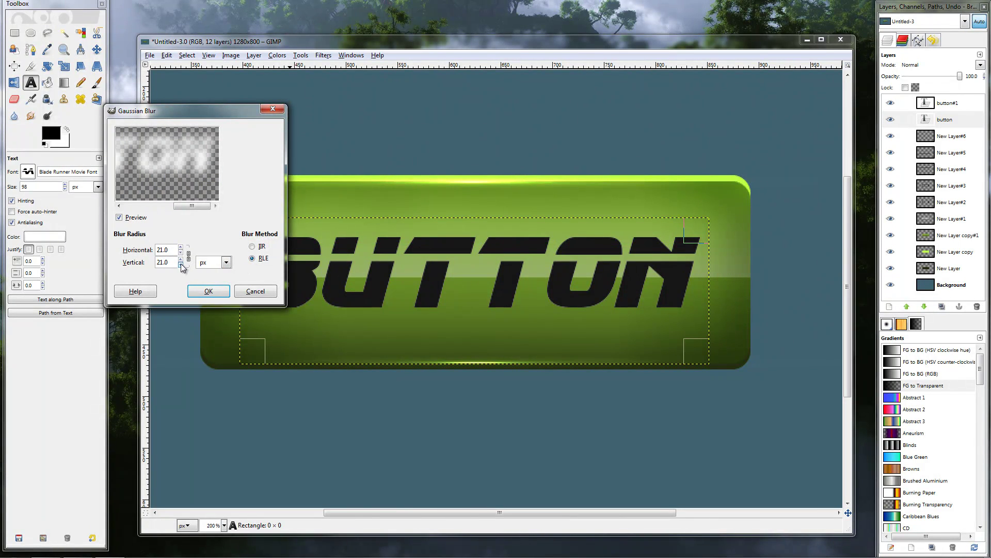
pyautogui.click(181, 264)
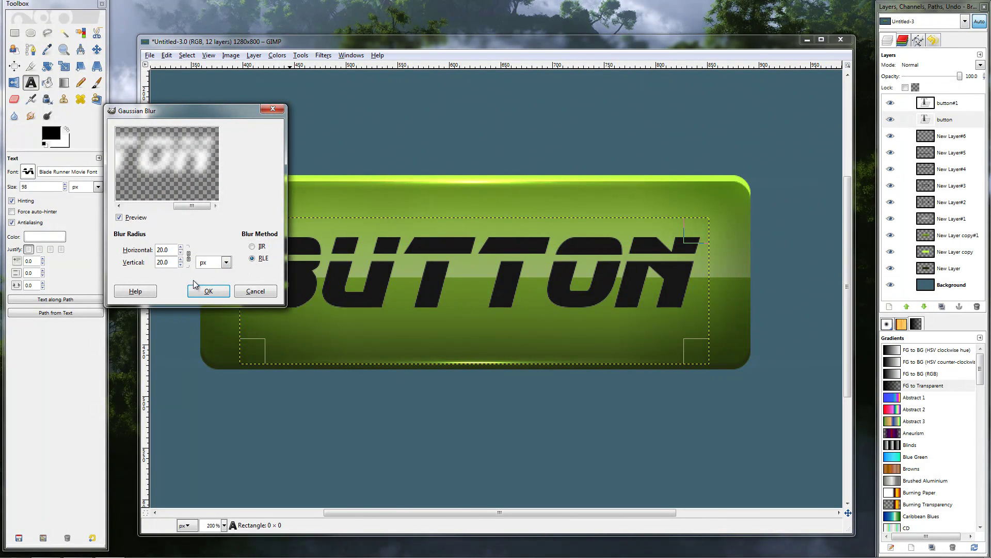
pyautogui.click(207, 291)
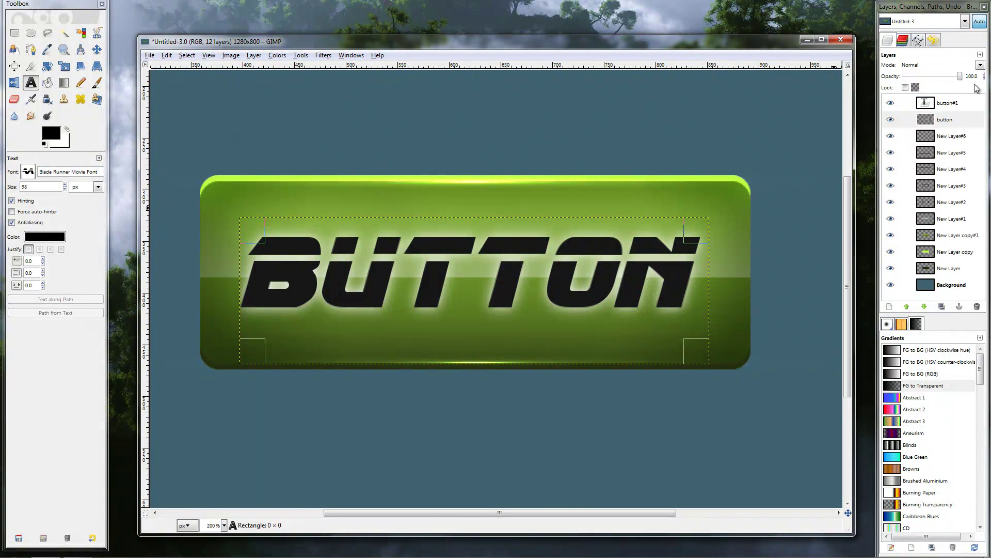
pyautogui.moveTo(962, 82); pyautogui.dragTo(936, 82)
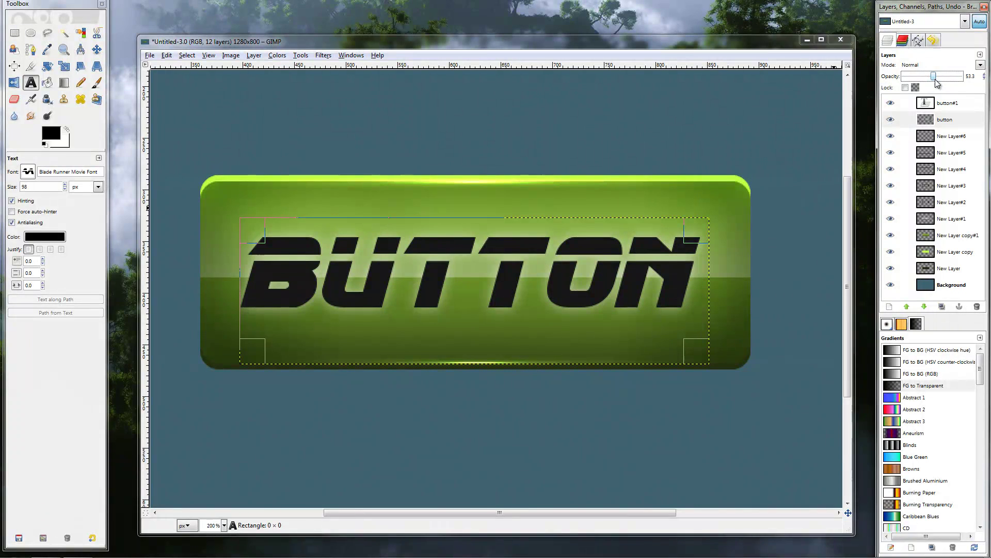
# - Select the letter shapes from the button#1 layer's alpha and add a transparent 1280 × 800 px layer above it
pyautogui.click(919, 105)
pyautogui.rightClick(932, 105)
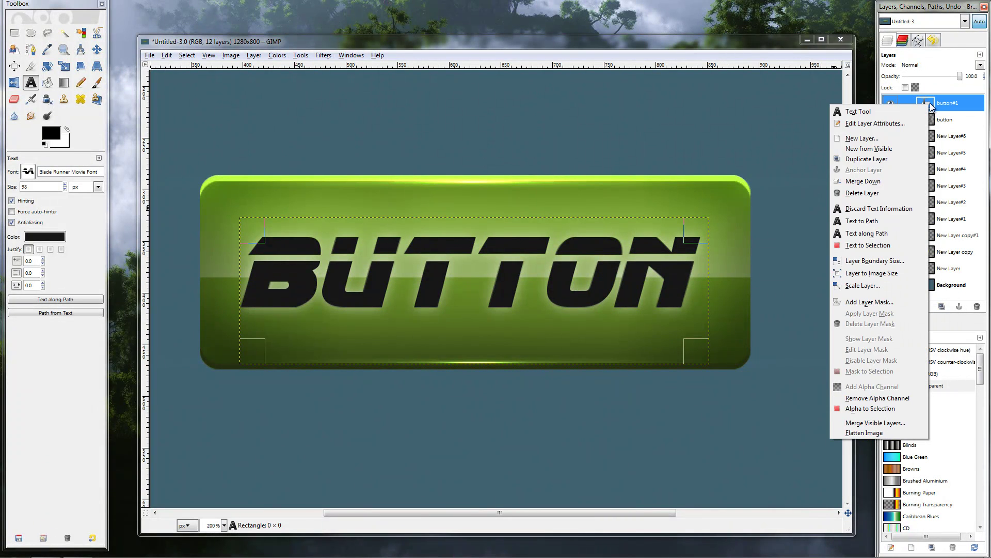
pyautogui.click(868, 407)
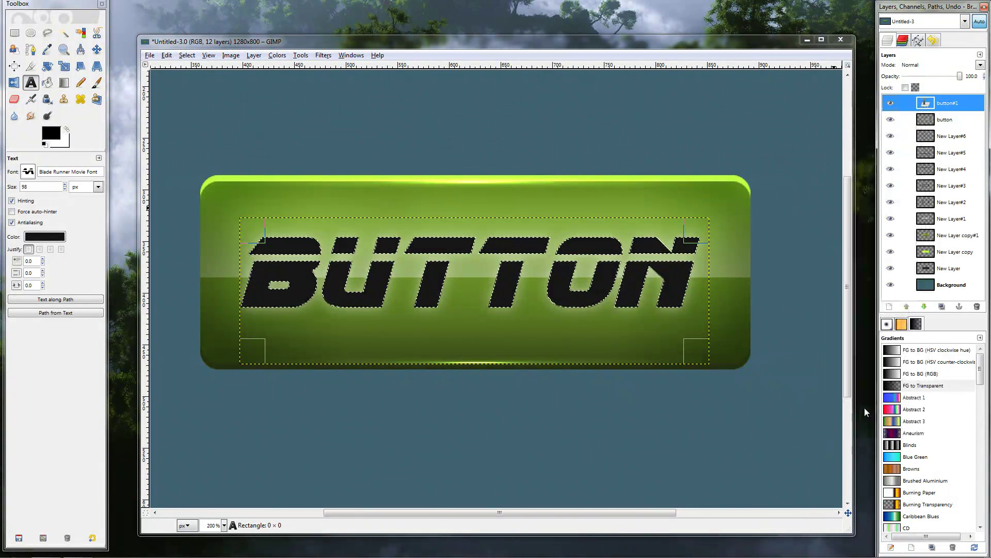
pyautogui.click(889, 306)
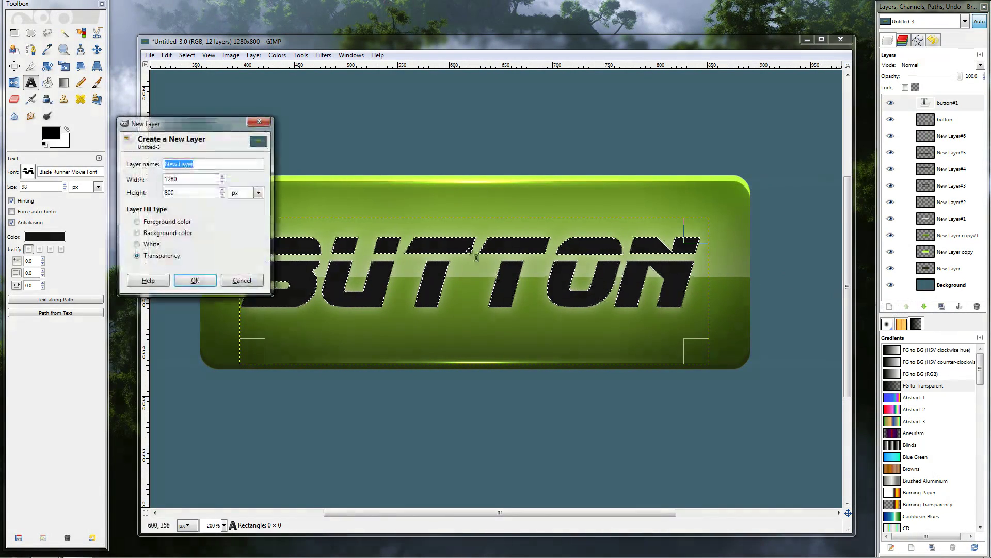
pyautogui.click(198, 283)
# - Paint black inner shading along the letters' upper and left edges with the Circle Fuzzy (13) brush at scale 1.01, then clear the selection
pyautogui.press('p')
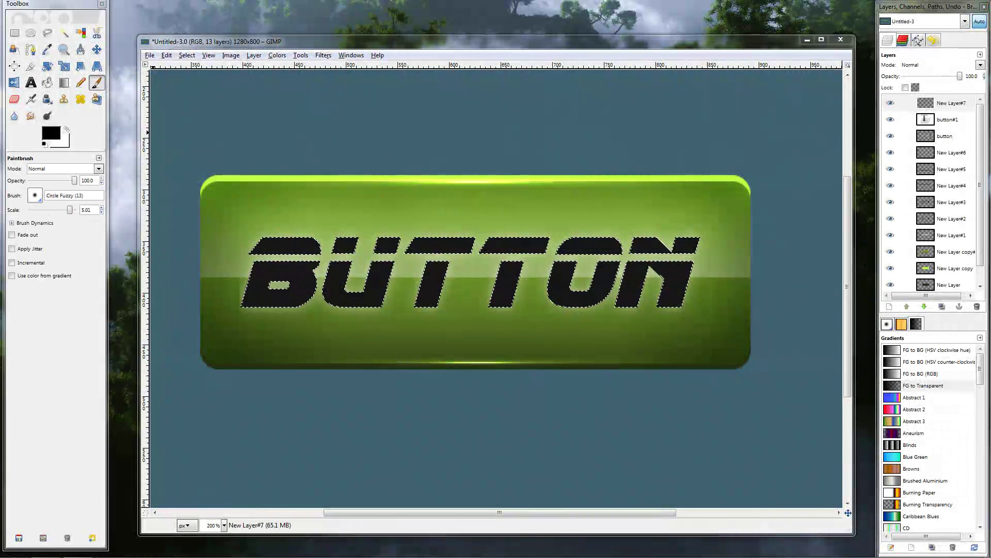
pyautogui.click(54, 136)
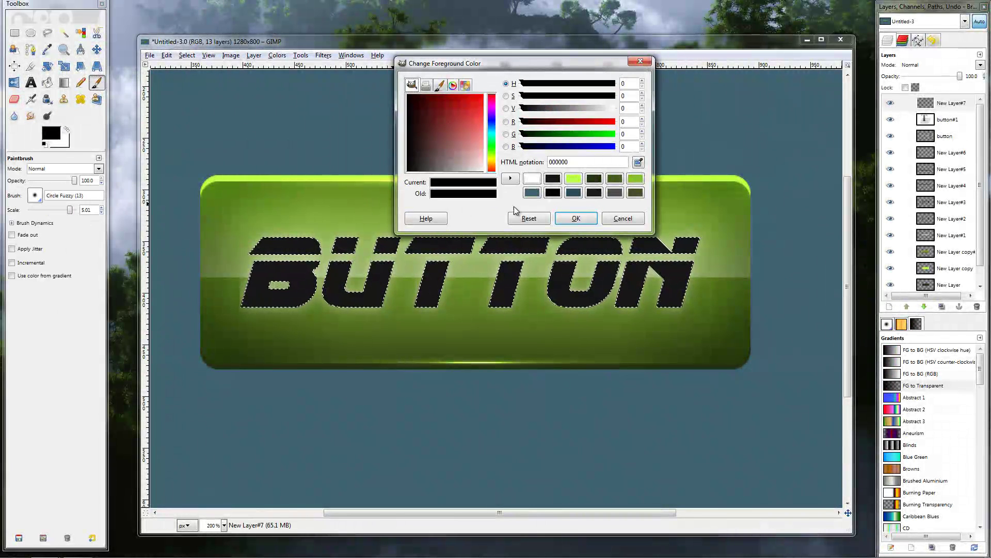
pyautogui.click(576, 218)
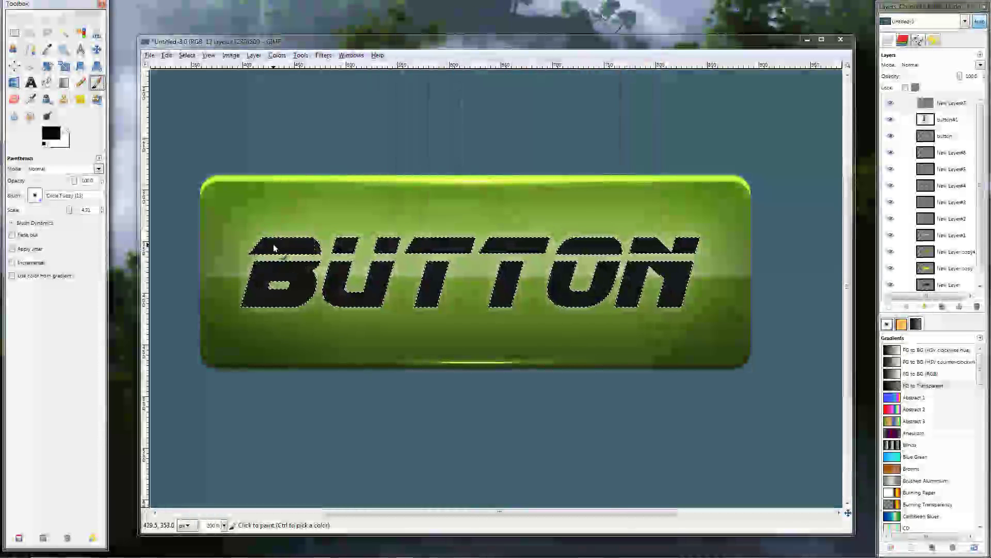
pyautogui.press('[')
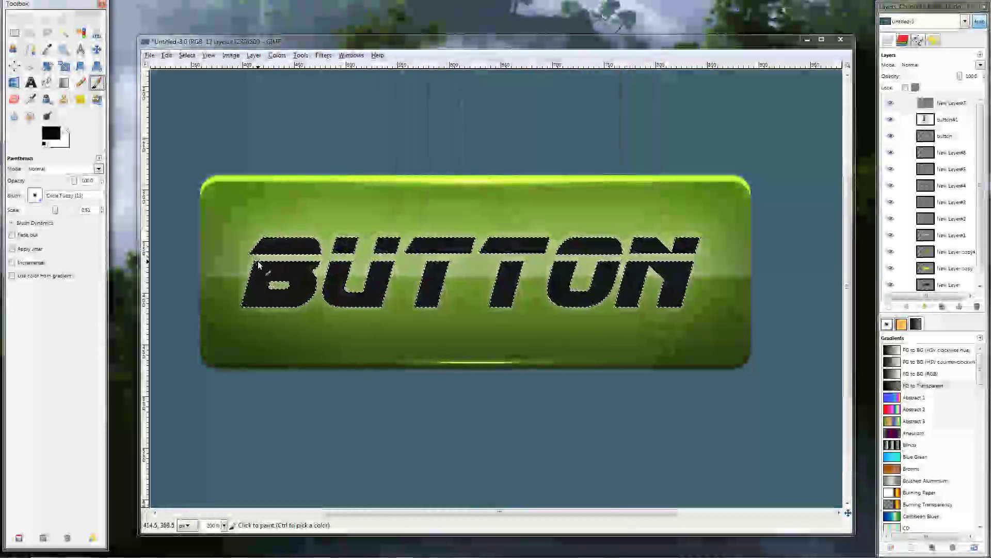
pyautogui.press(']')
pyautogui.press(']')
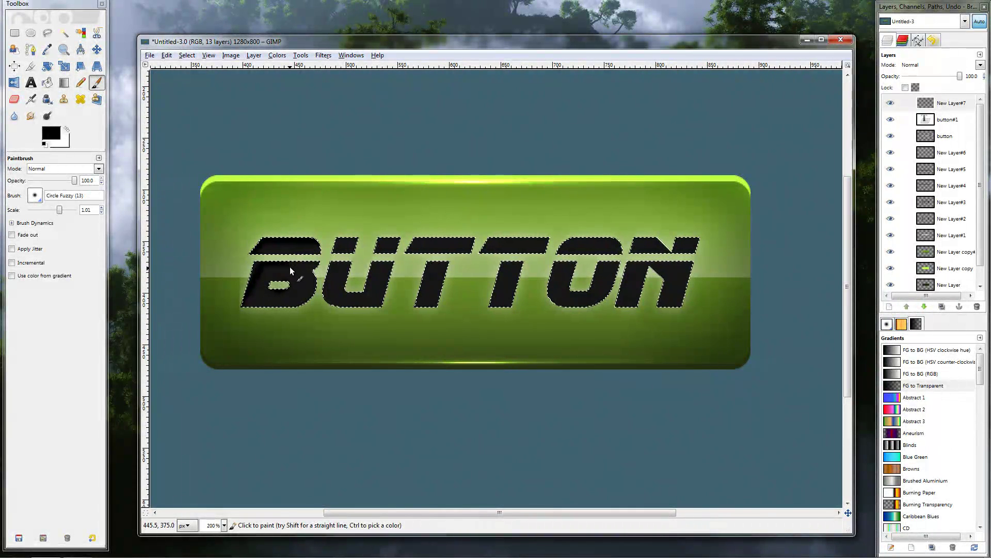
pyautogui.moveTo(247, 298); pyautogui.dragTo(258, 267)
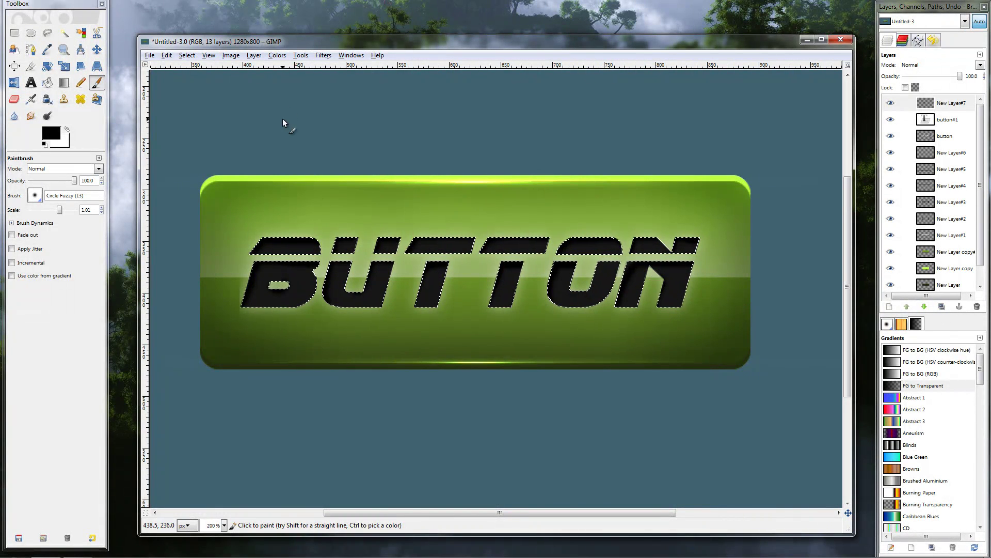
pyautogui.click(187, 55)
pyautogui.click(192, 80)
# - Compare the lettering with and without the inner shading layer and review the whole button at 100% zoom
pyautogui.click(892, 105)
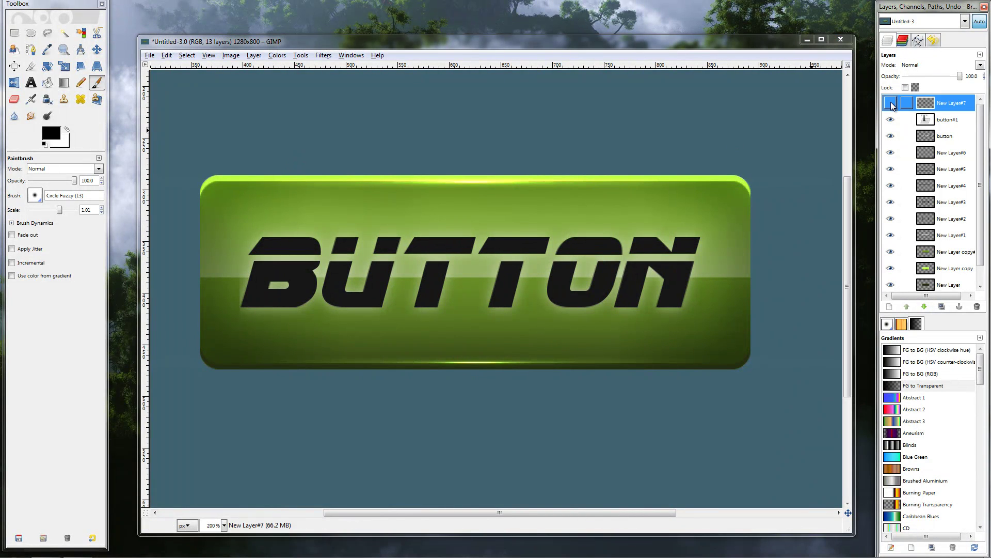
pyautogui.click(891, 104)
pyautogui.click(891, 103)
pyautogui.click(891, 103)
pyautogui.click(891, 104)
pyautogui.click(890, 103)
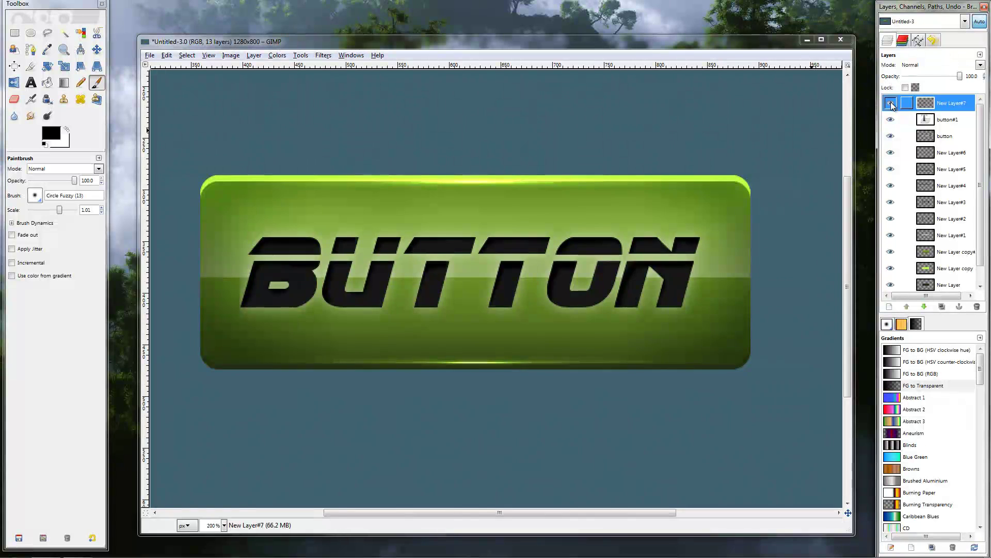
pyautogui.click(890, 104)
pyautogui.click(890, 103)
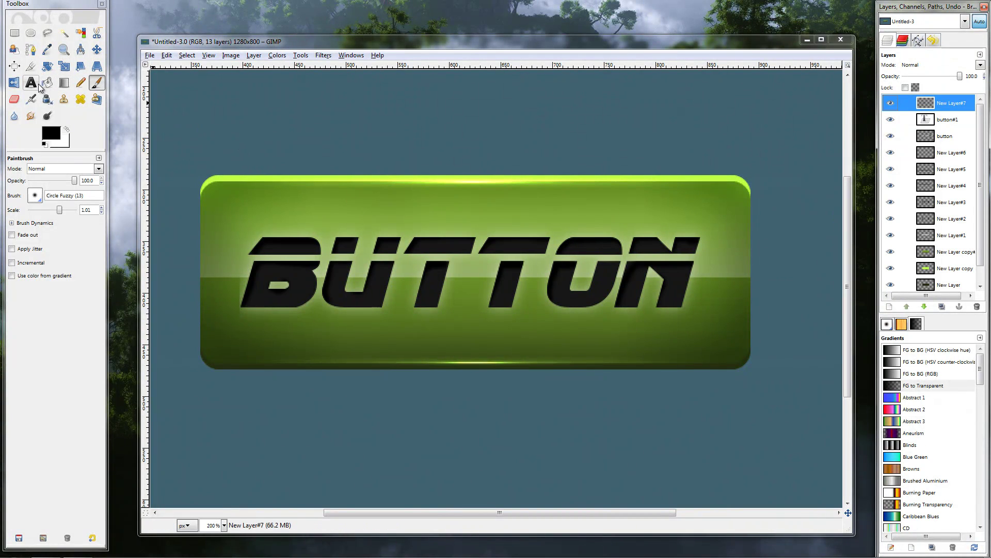
pyautogui.click(64, 49)
pyautogui.click(18, 198)
pyautogui.click(363, 255)
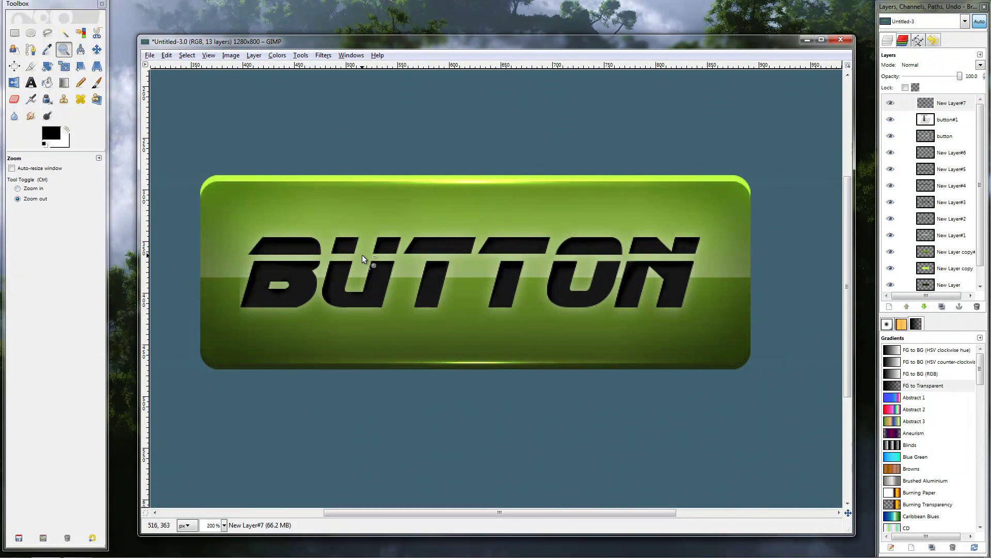
pyautogui.click(365, 256)
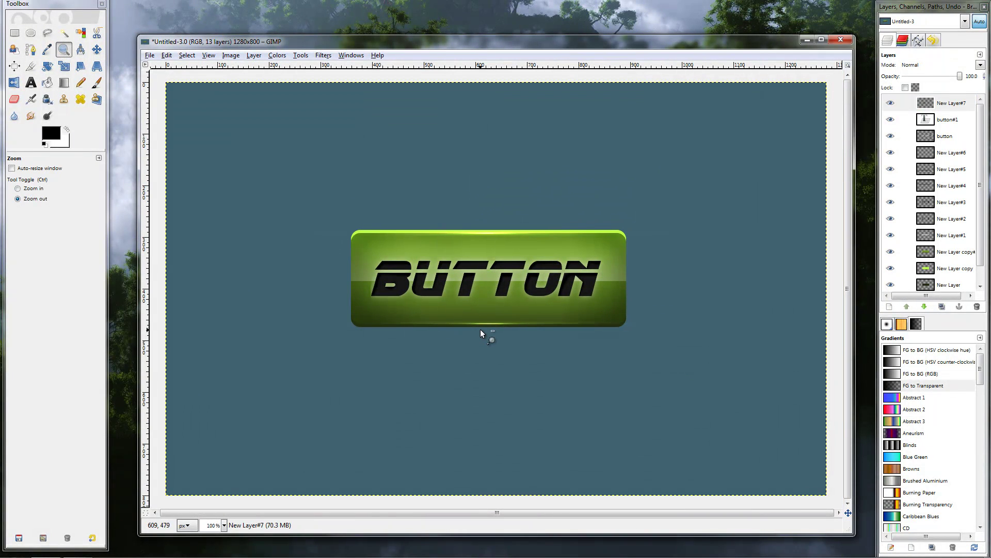